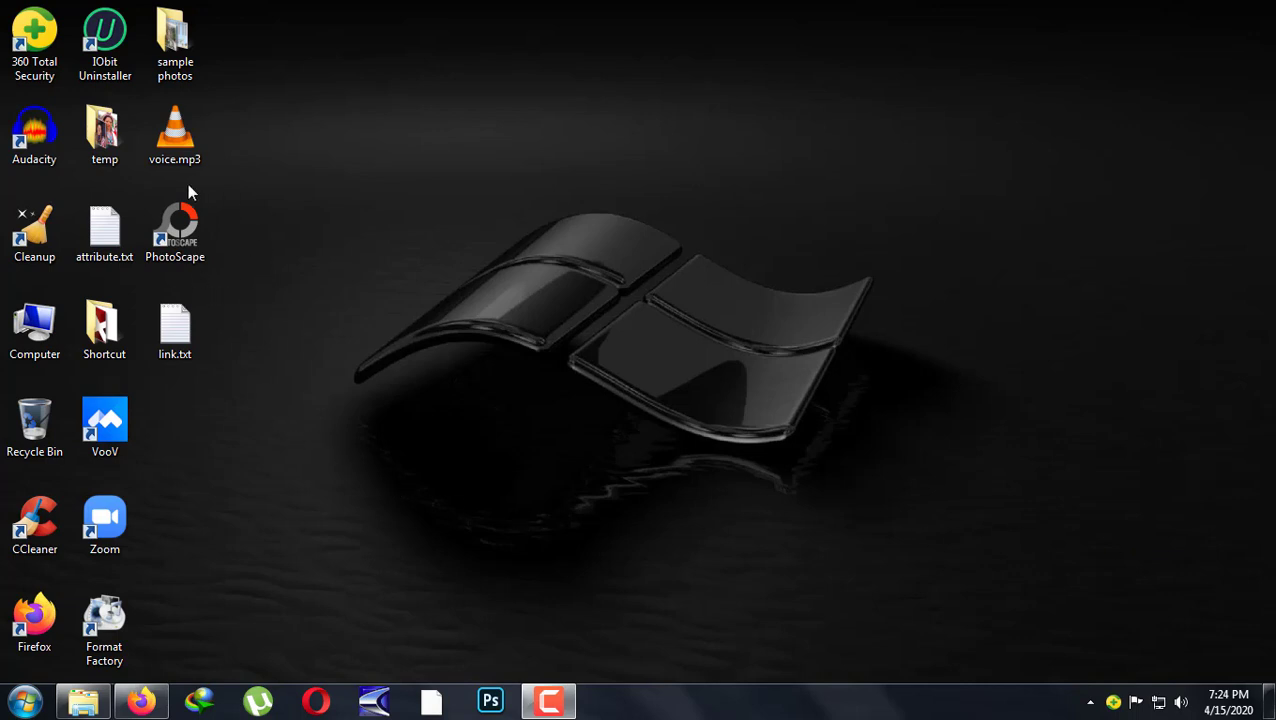
- Switch to Firefox and search Google for "photoscape"
click(195, 258)
click(141, 701)
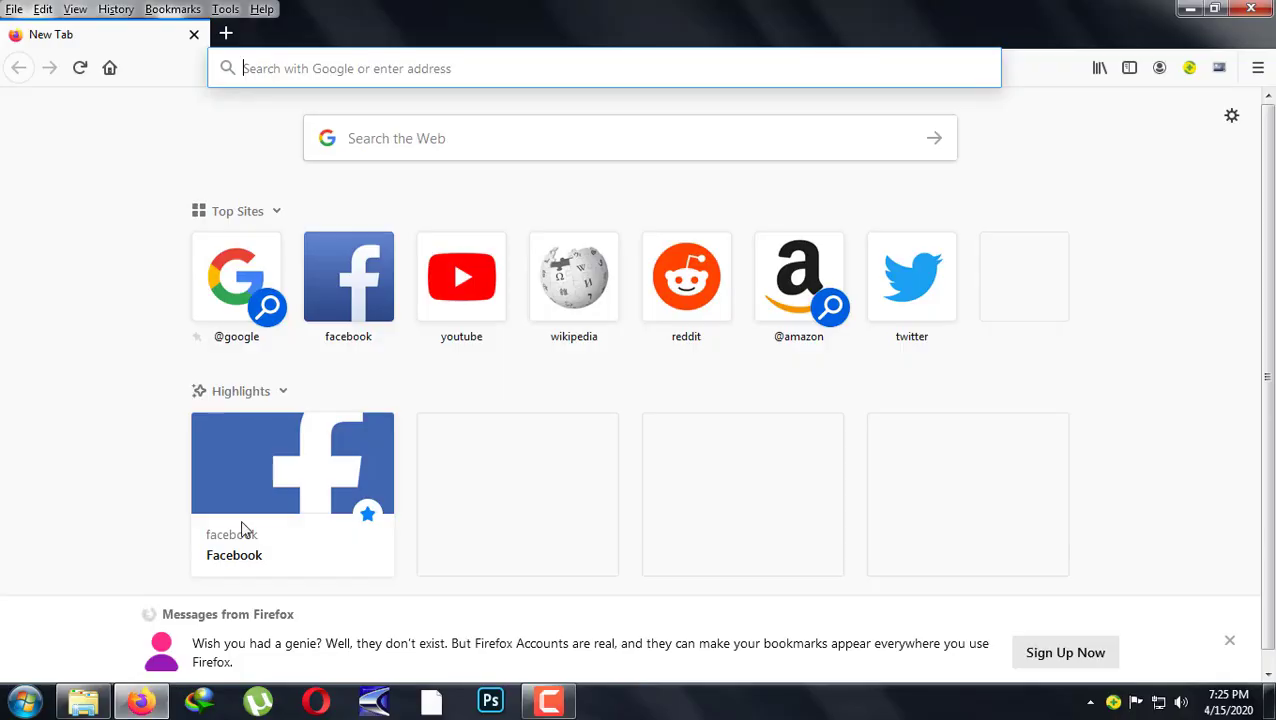
click(395, 69)
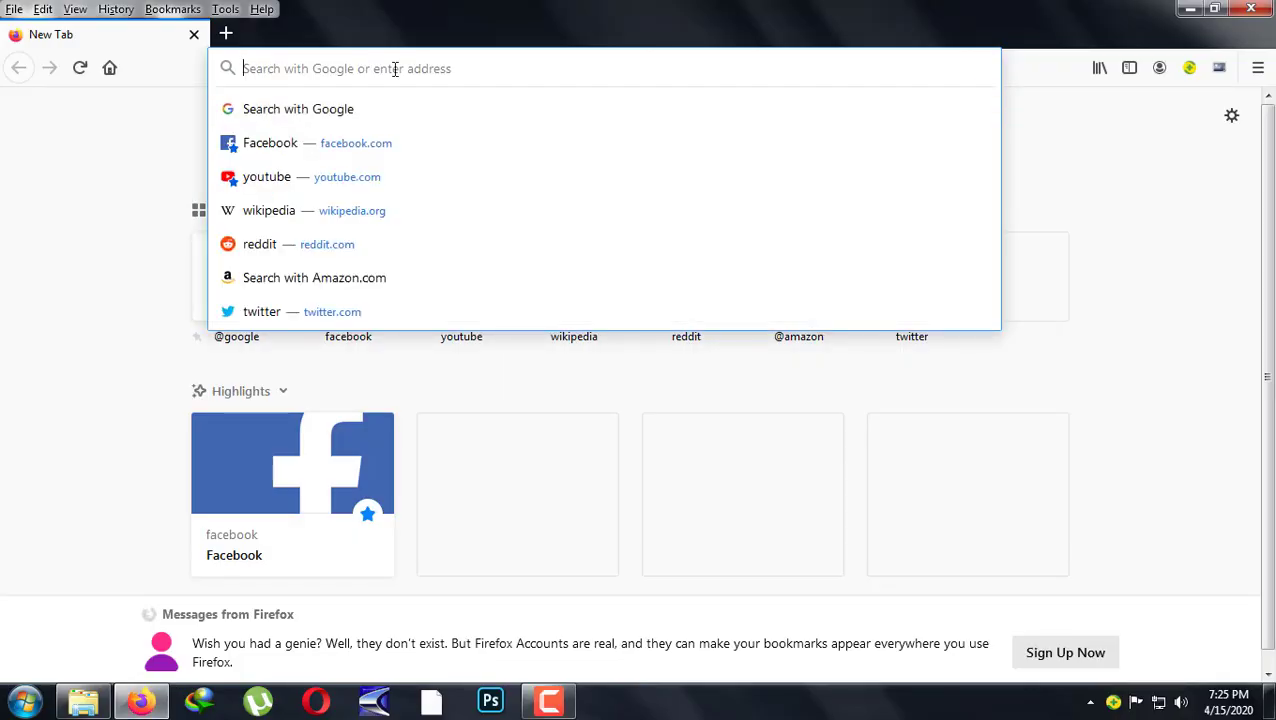
text(photo)
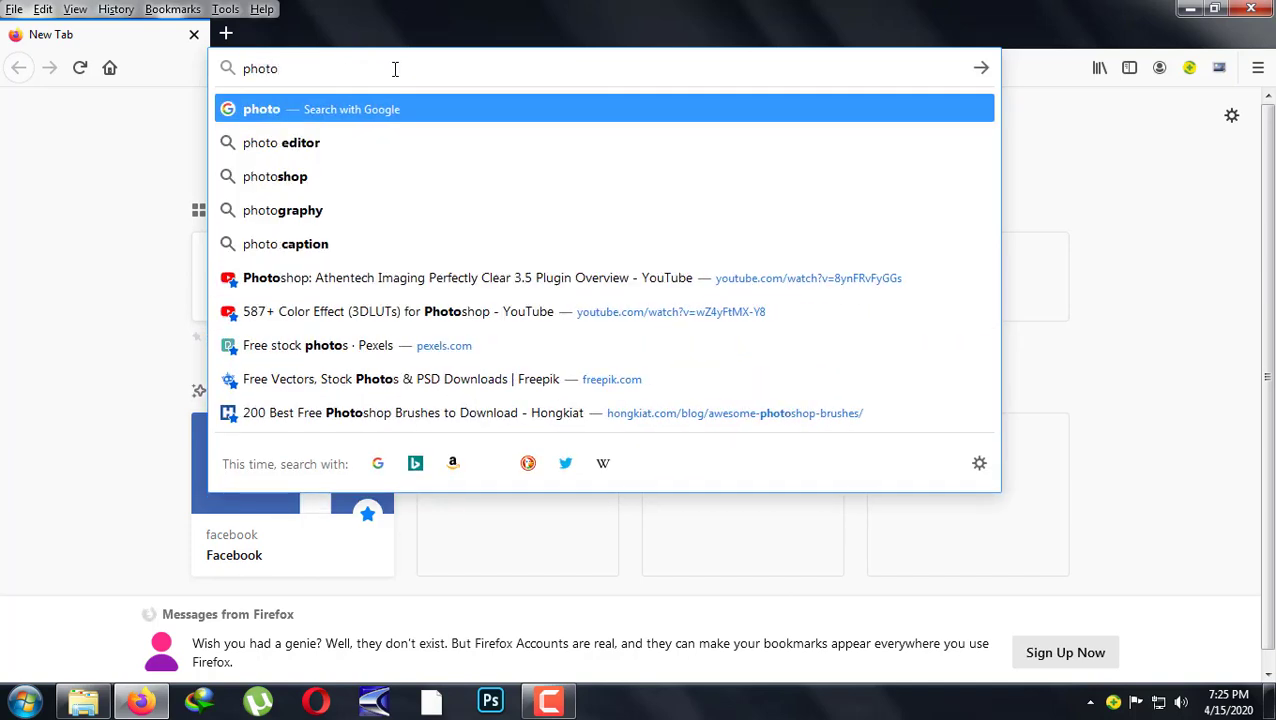
text(scape)
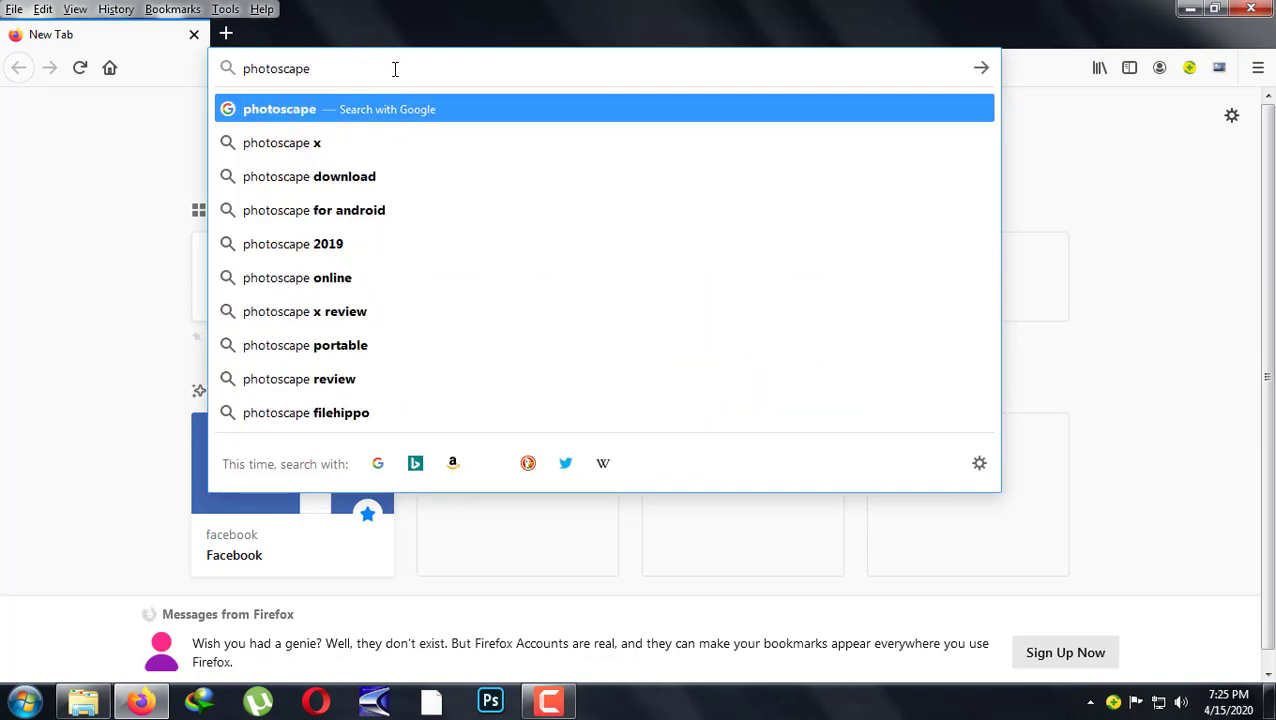
key(Return)
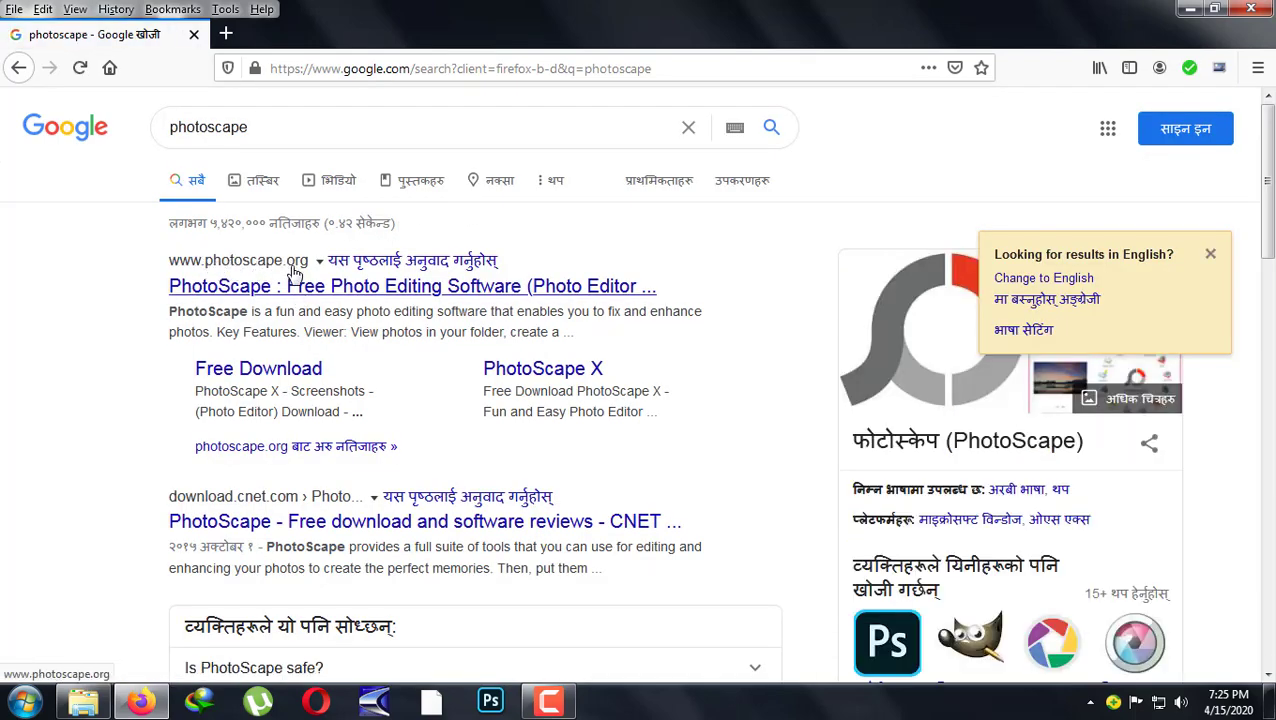
- On the official photoscape.org site, go to the free download page and open the download.cnet.com link for PhotoScape 3.7
click(363, 288)
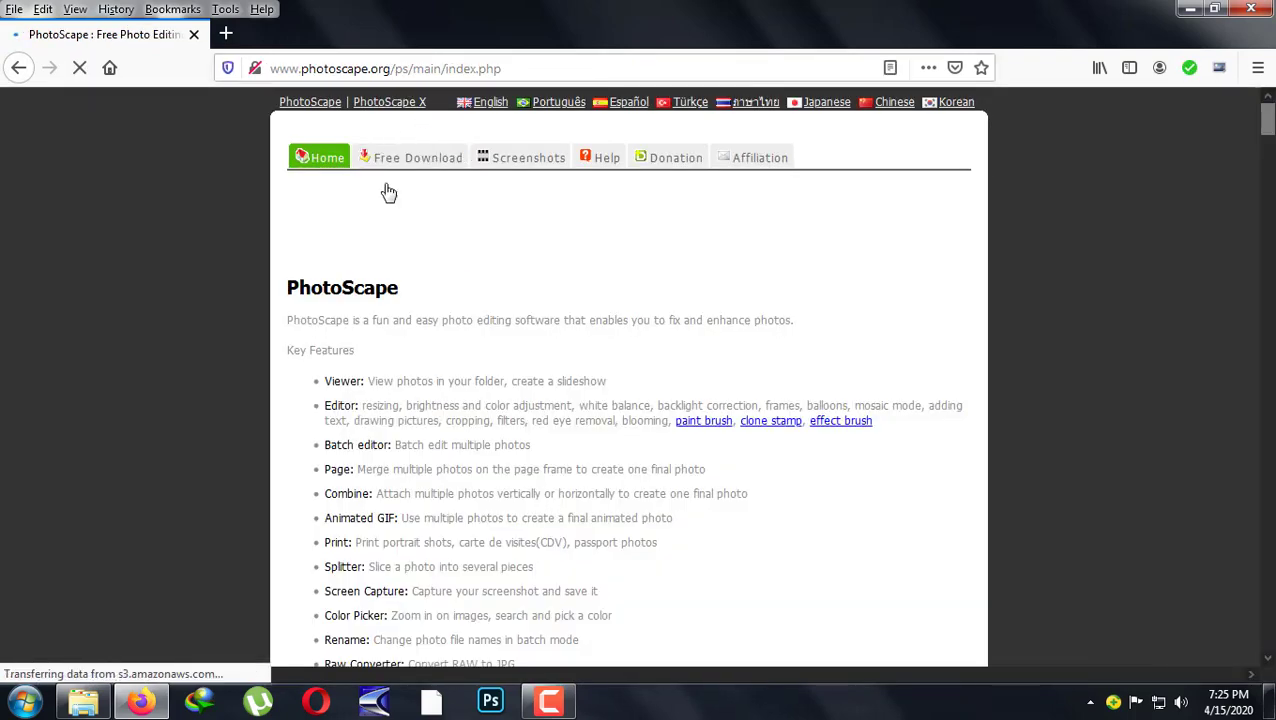
click(421, 166)
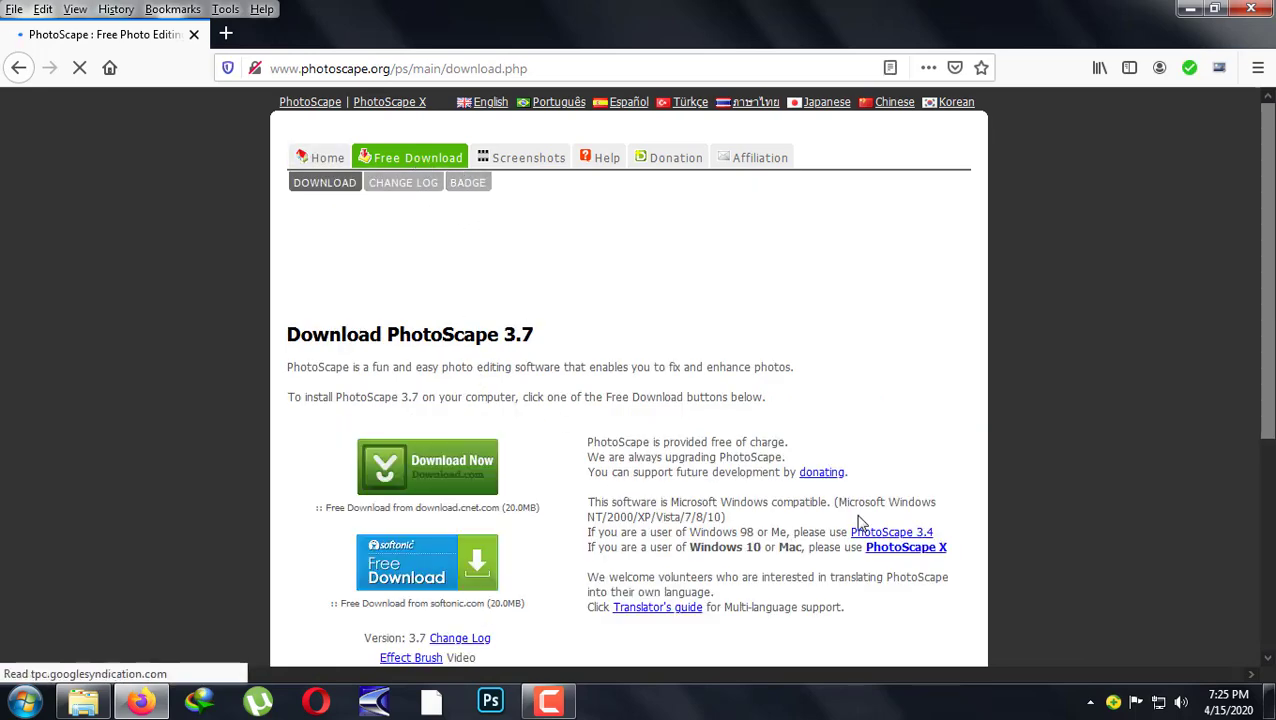
scroll(930, 530, down, 2)
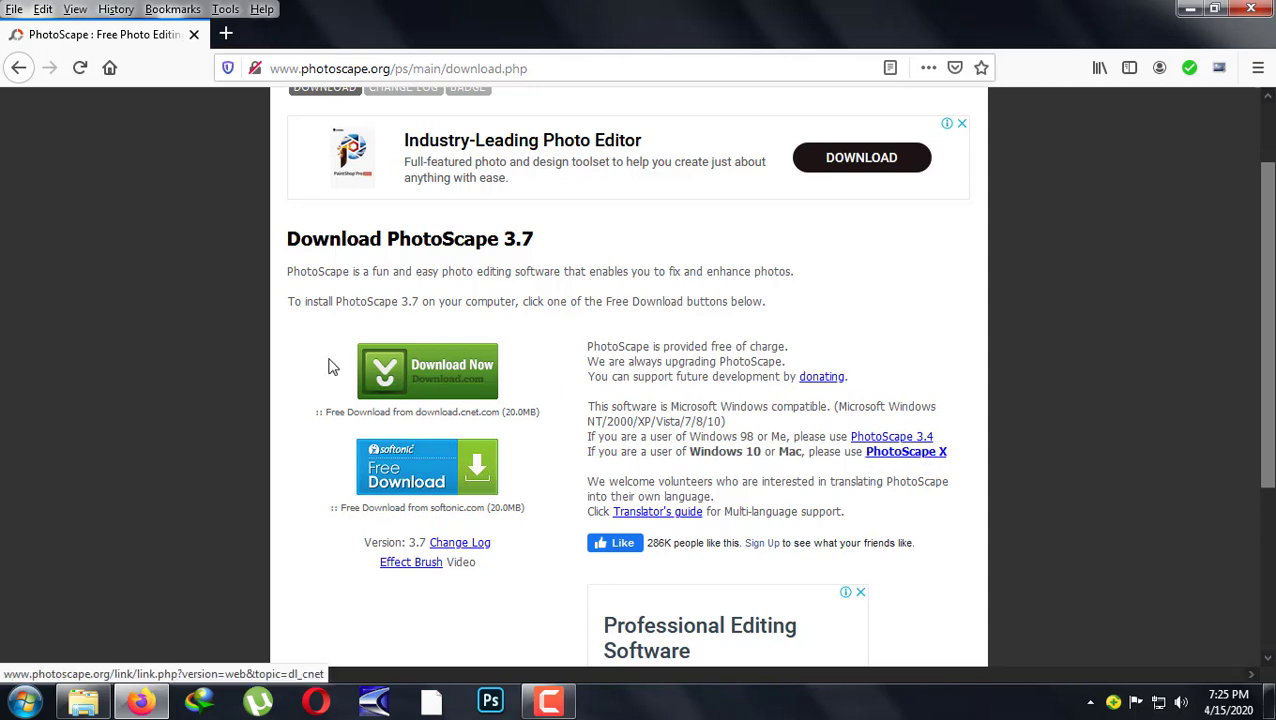
click(445, 372)
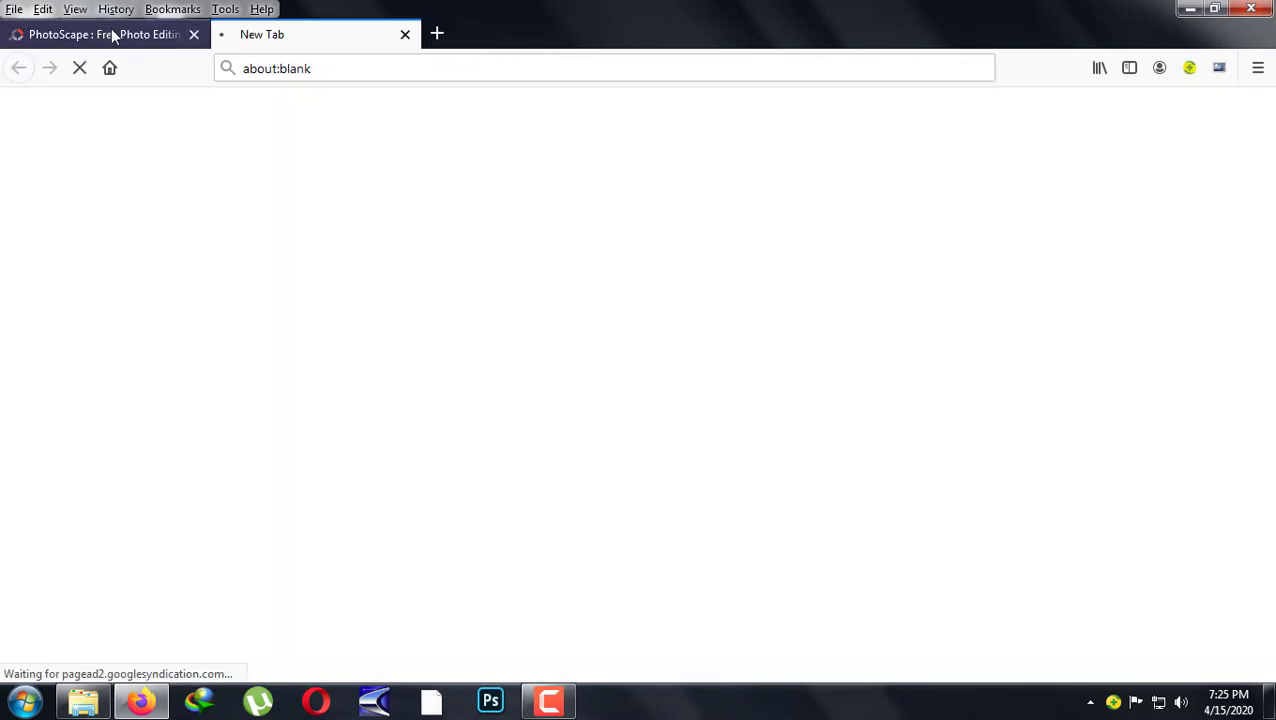
- Download PhotoScapeSetup_V3.7_2.exe from the CNET page into Downloads\Programs and dismiss the download dialog
click(108, 34)
click(347, 48)
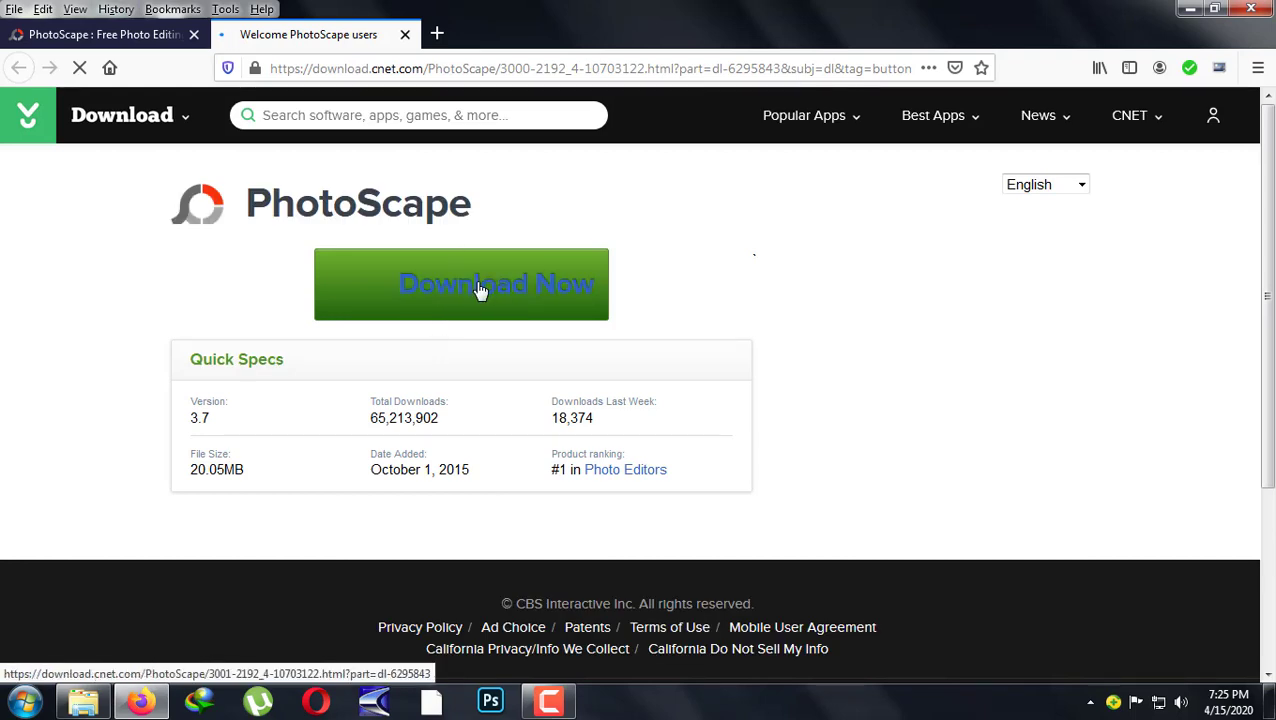
click(480, 289)
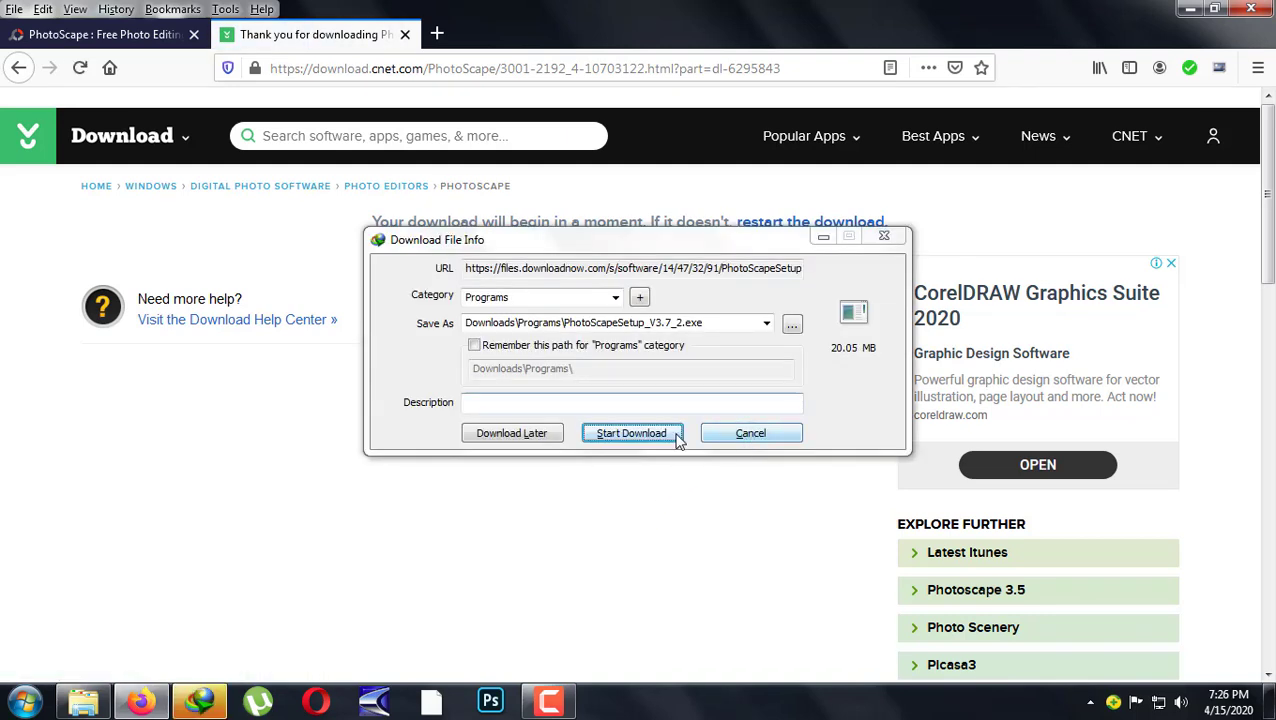
click(649, 435)
click(649, 435)
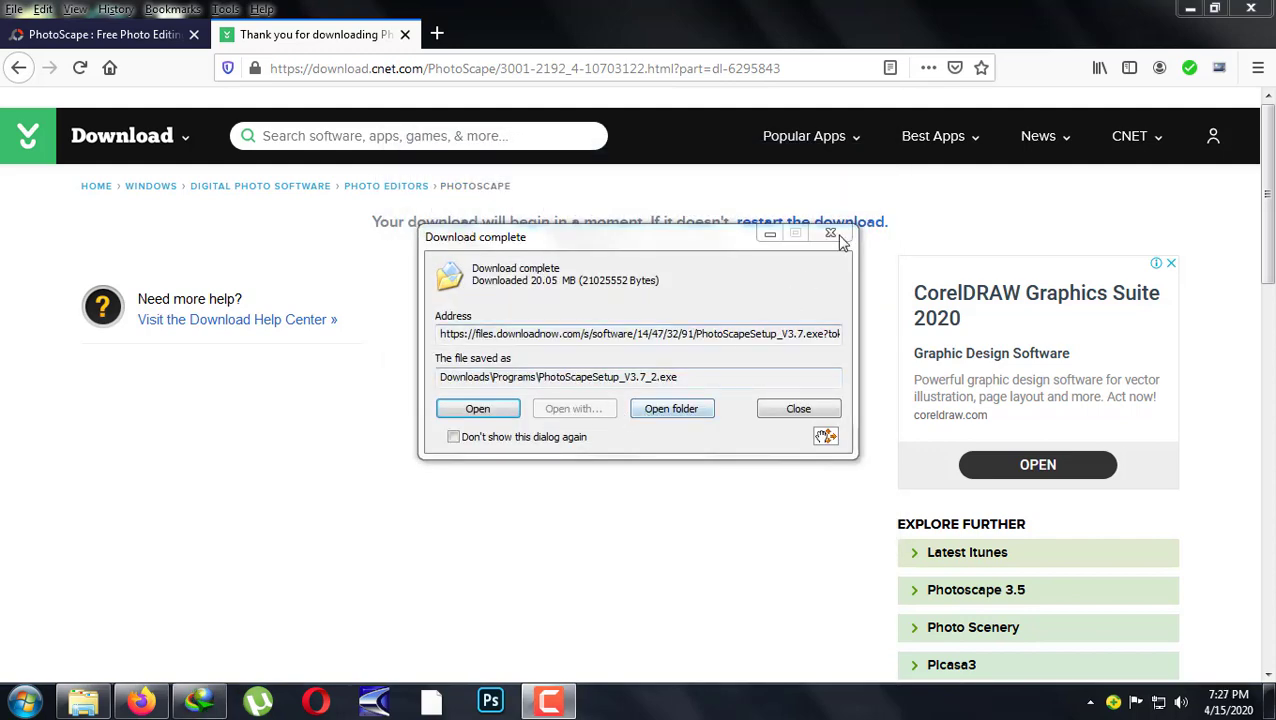
click(660, 409)
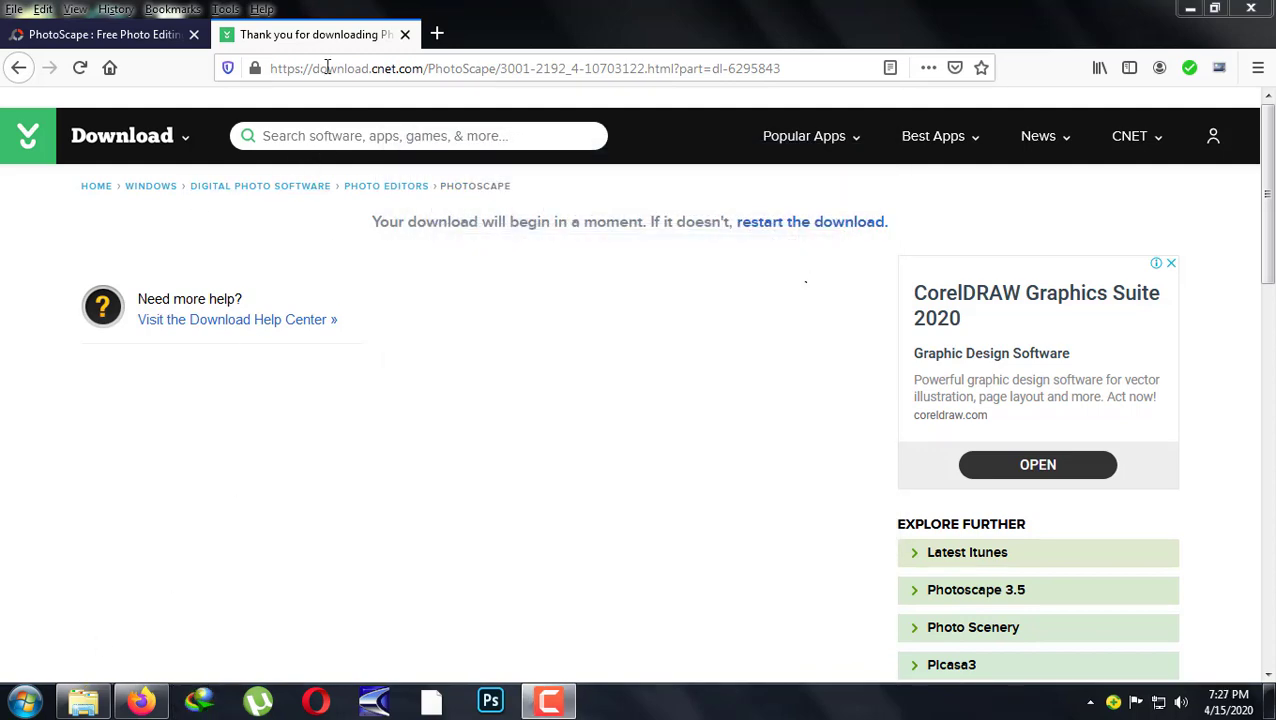
- Close the CNET download tab and minimize the browser to return to the desktop
click(160, 36)
click(378, 35)
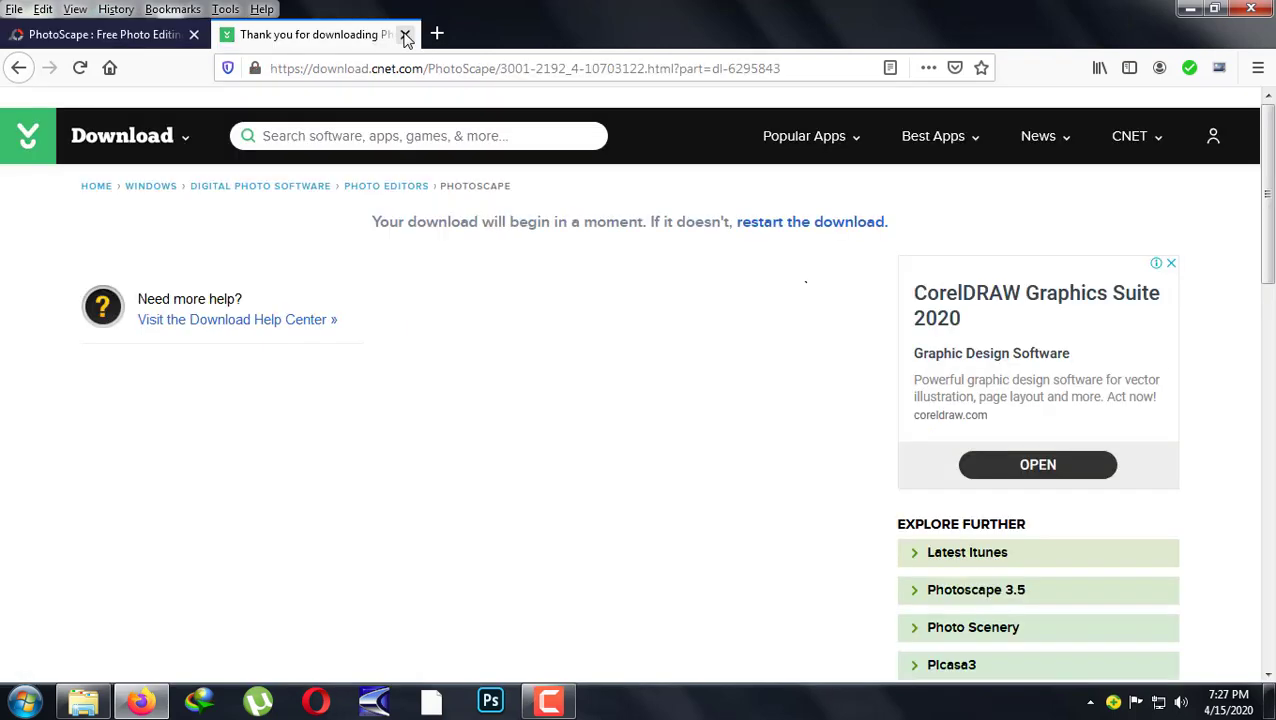
click(404, 34)
click(1190, 9)
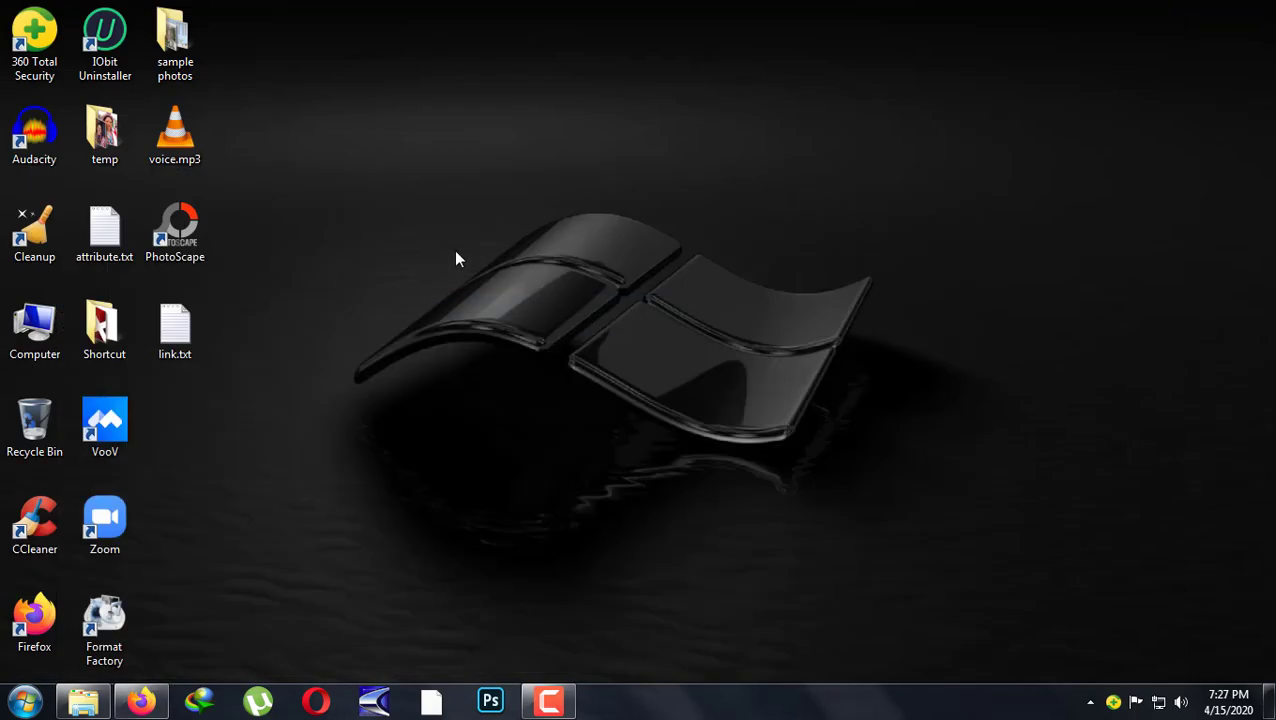
- Launch PhotoScape from the desktop, closing Firefox, and open the Editor
double_click(178, 259)
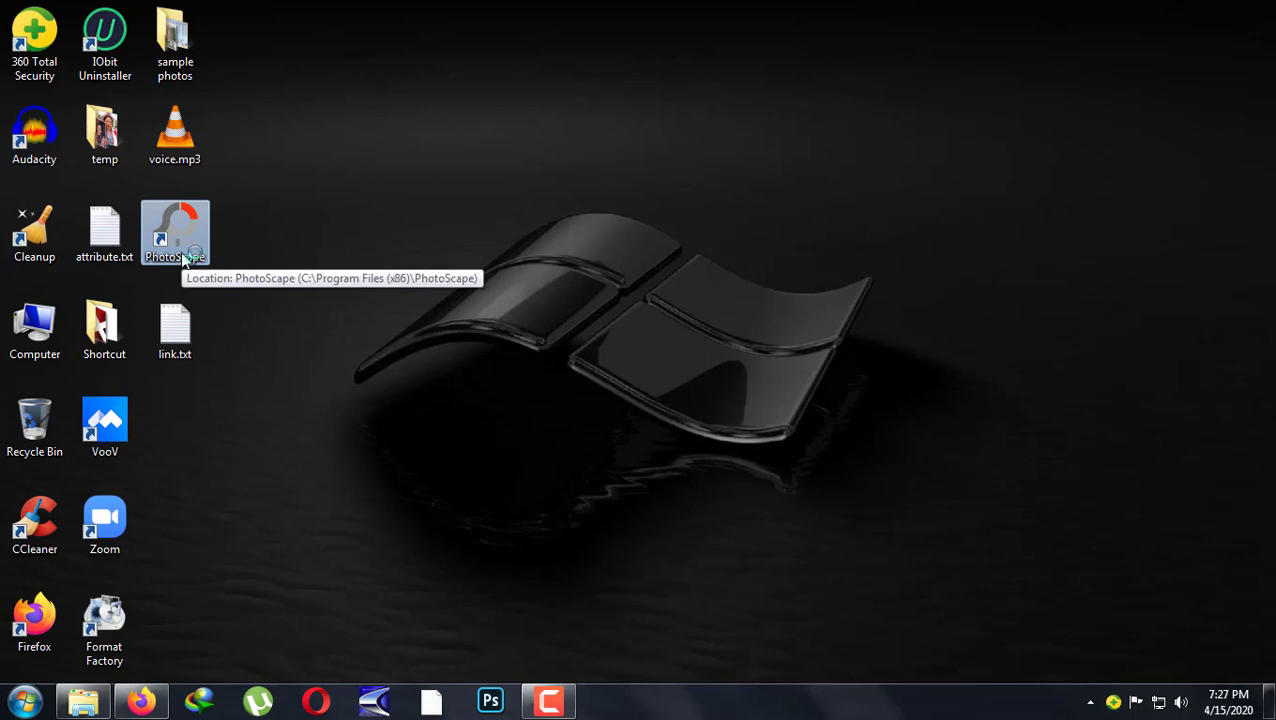
right_click(141, 700)
click(155, 646)
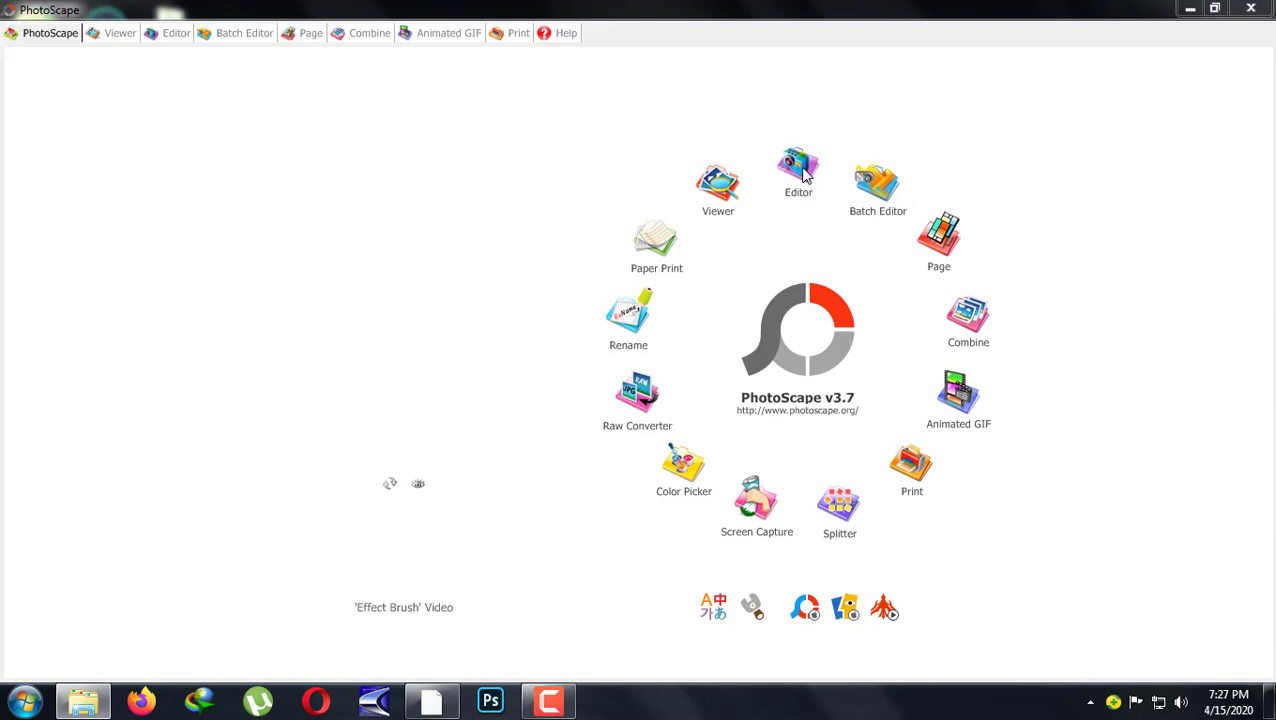
drag(803, 175, 872, 355)
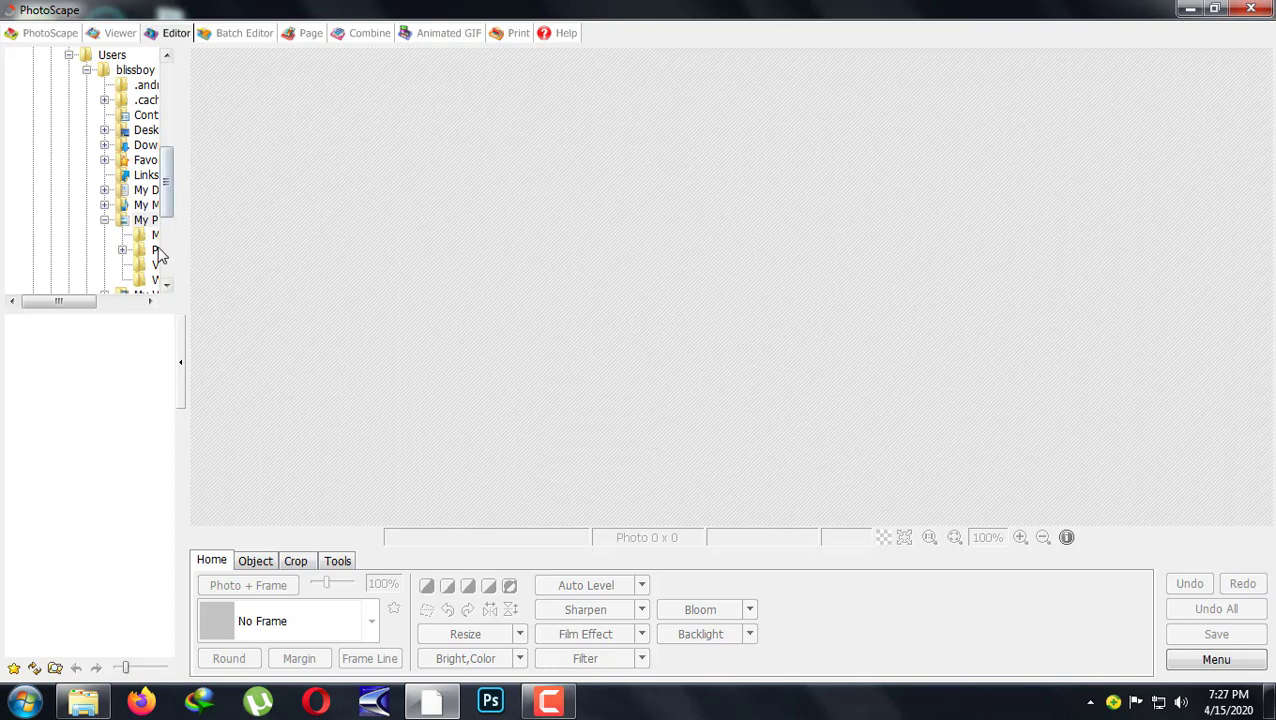
- Browse to the sample photos folder and load its first photo, the boy with raised arms, into the Editor
drag(88, 300, 142, 301)
drag(164, 212, 174, 165)
drag(106, 301, 82, 304)
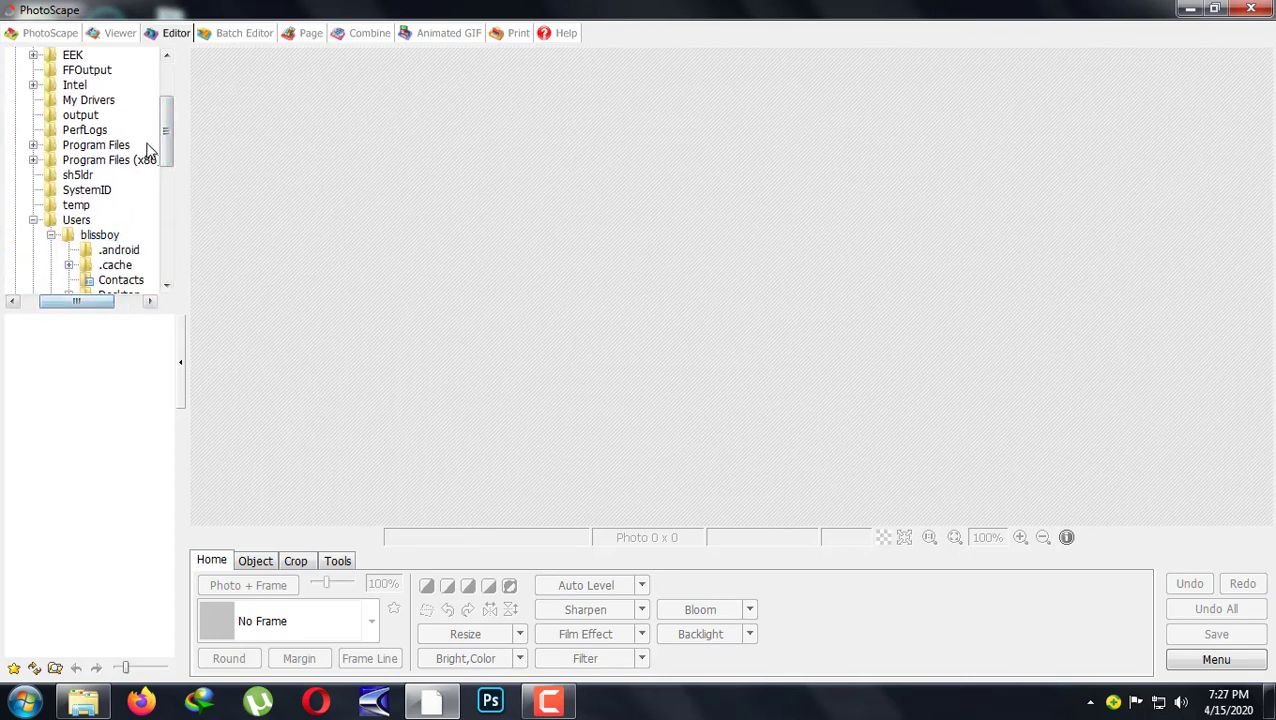
drag(164, 150, 168, 238)
click(46, 58)
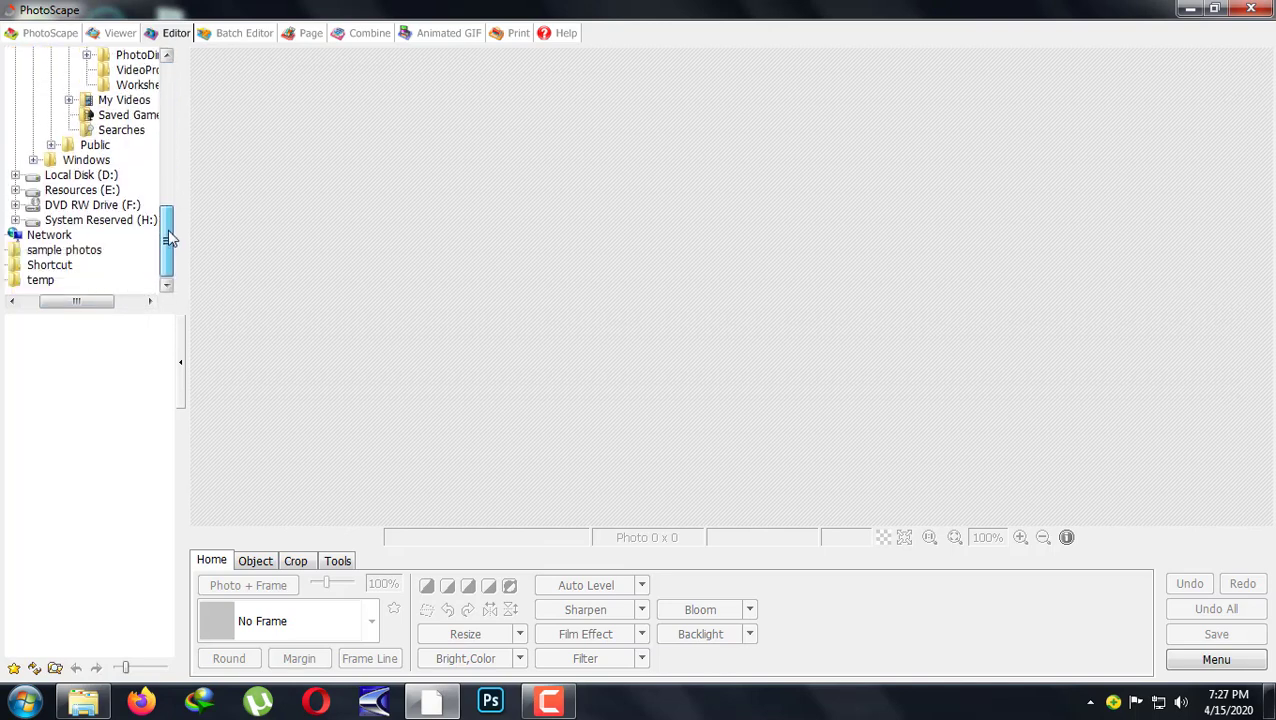
click(62, 251)
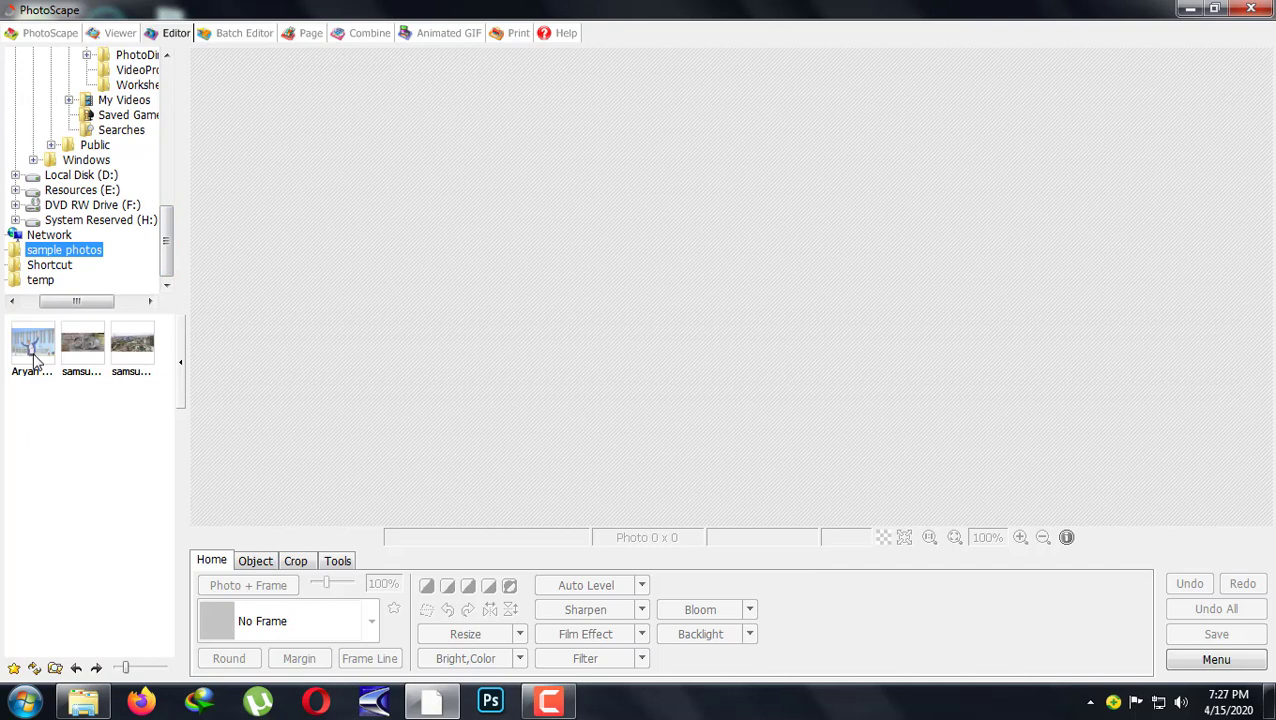
click(32, 361)
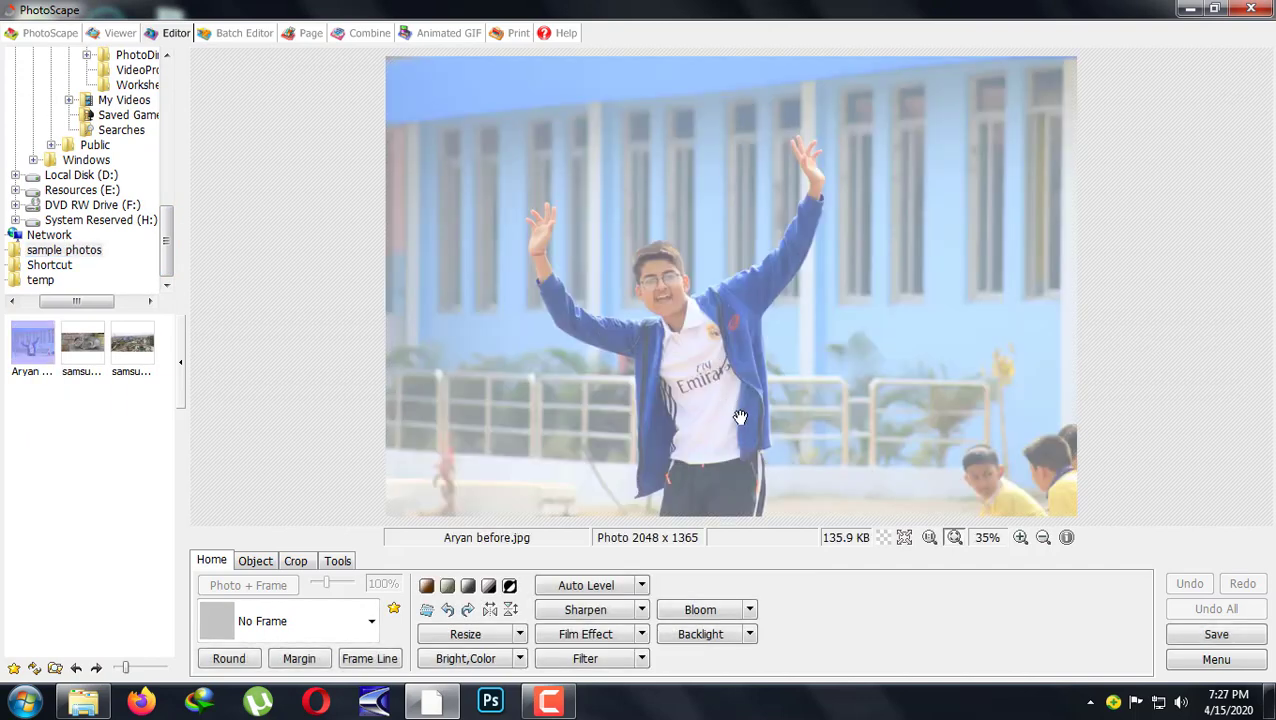
- Crop the photo freely to about 1460 x 1306 pixels around the boy, cutting out the children at the right edge
scroll(688, 345, up, 2)
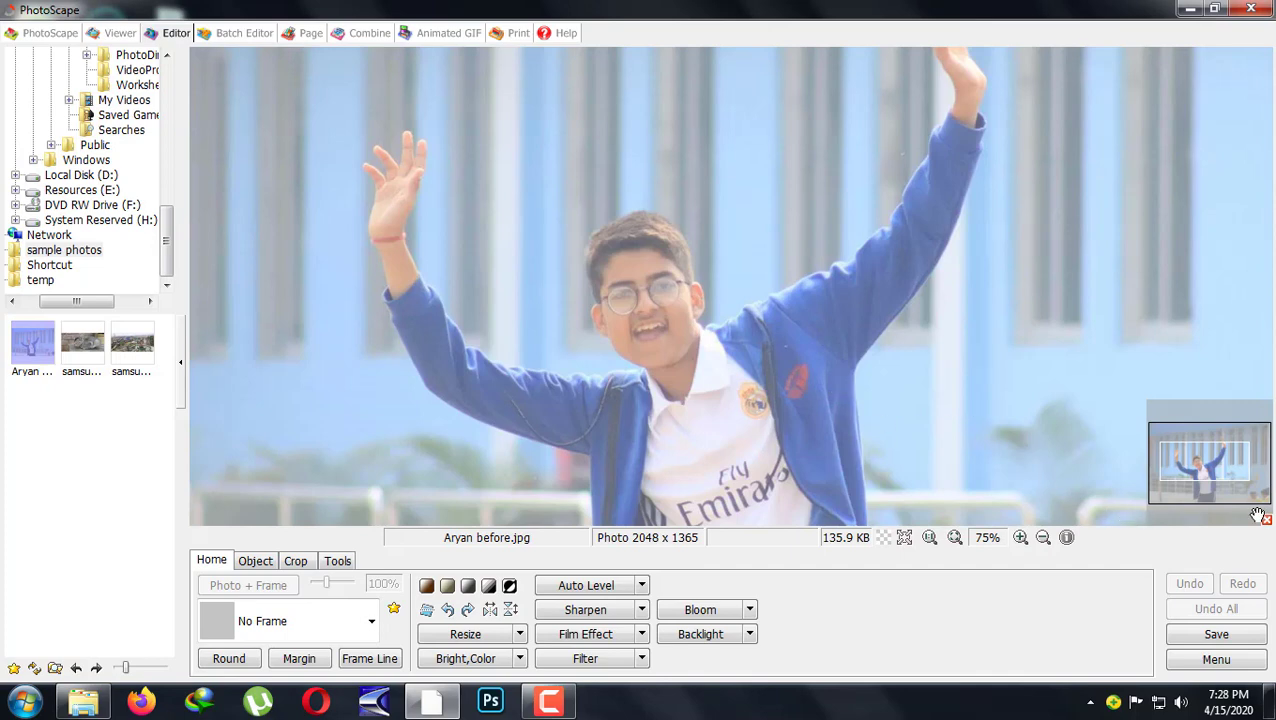
click(1043, 537)
click(1043, 537)
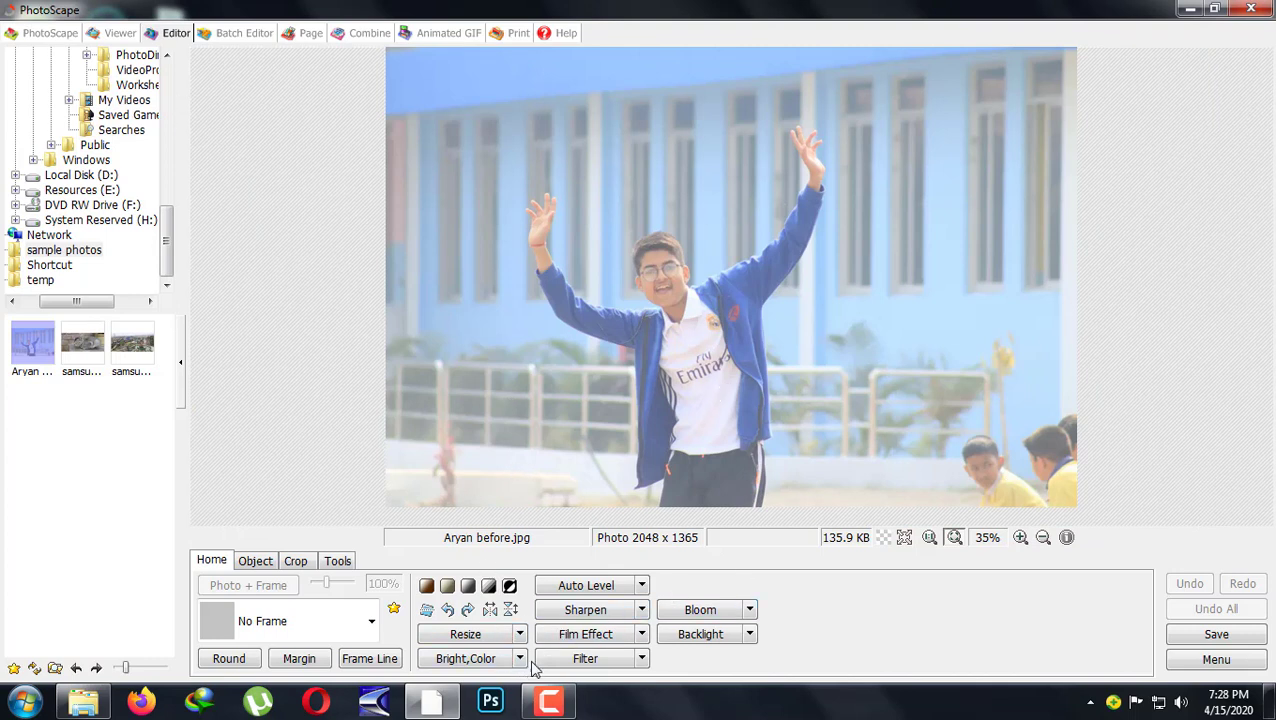
click(295, 562)
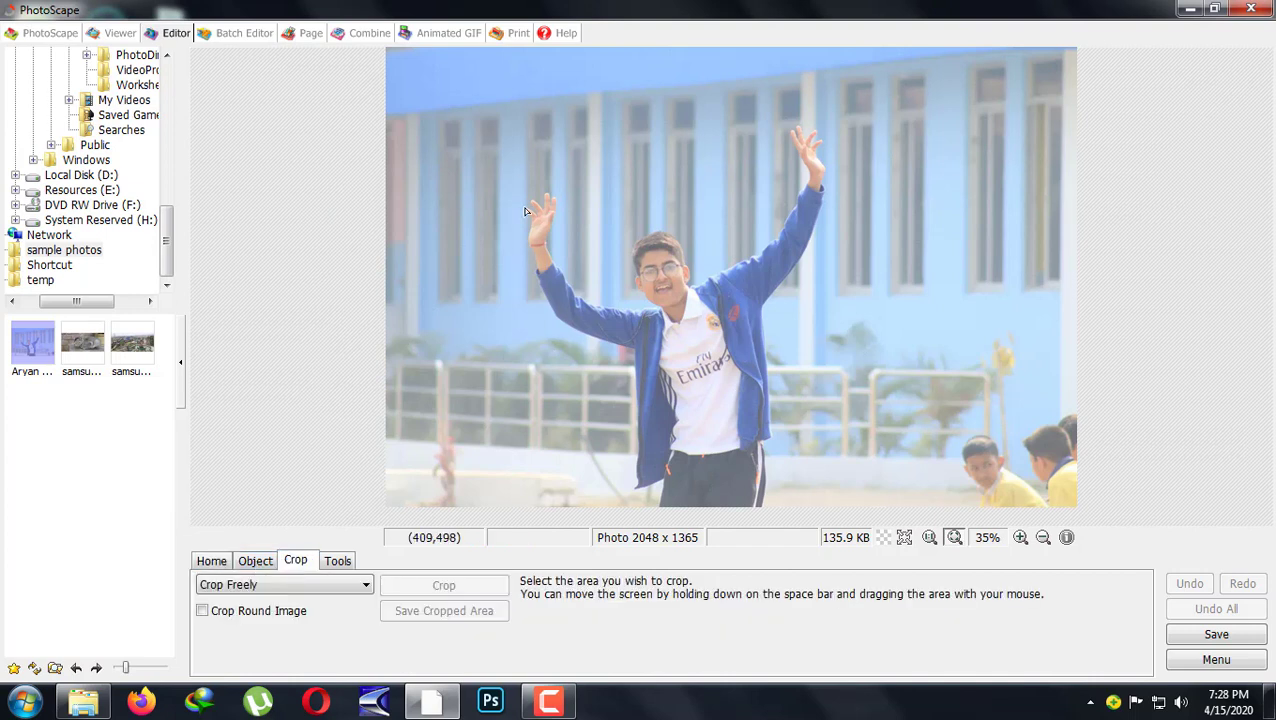
drag(412, 66, 948, 533)
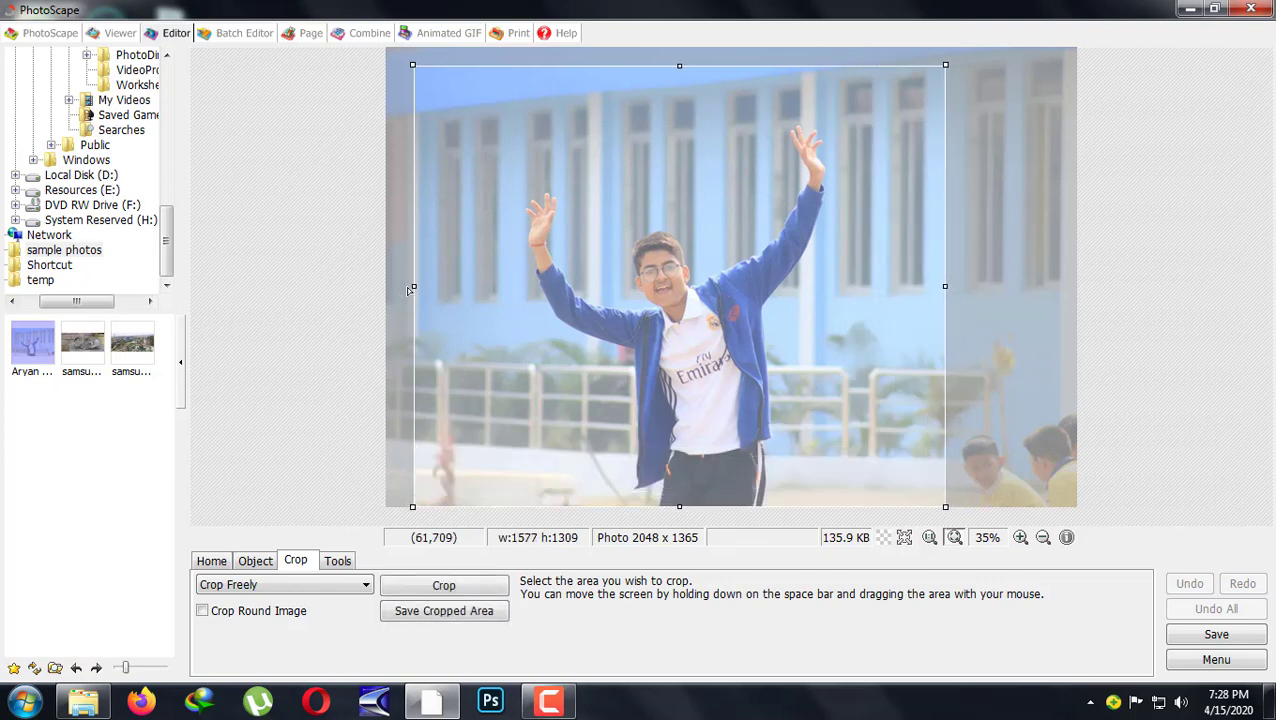
mouse_move(413, 286)
mouse_down()
mouse_move(457, 288)
mouse_move(430, 288)
mouse_up()
drag(944, 63, 921, 64)
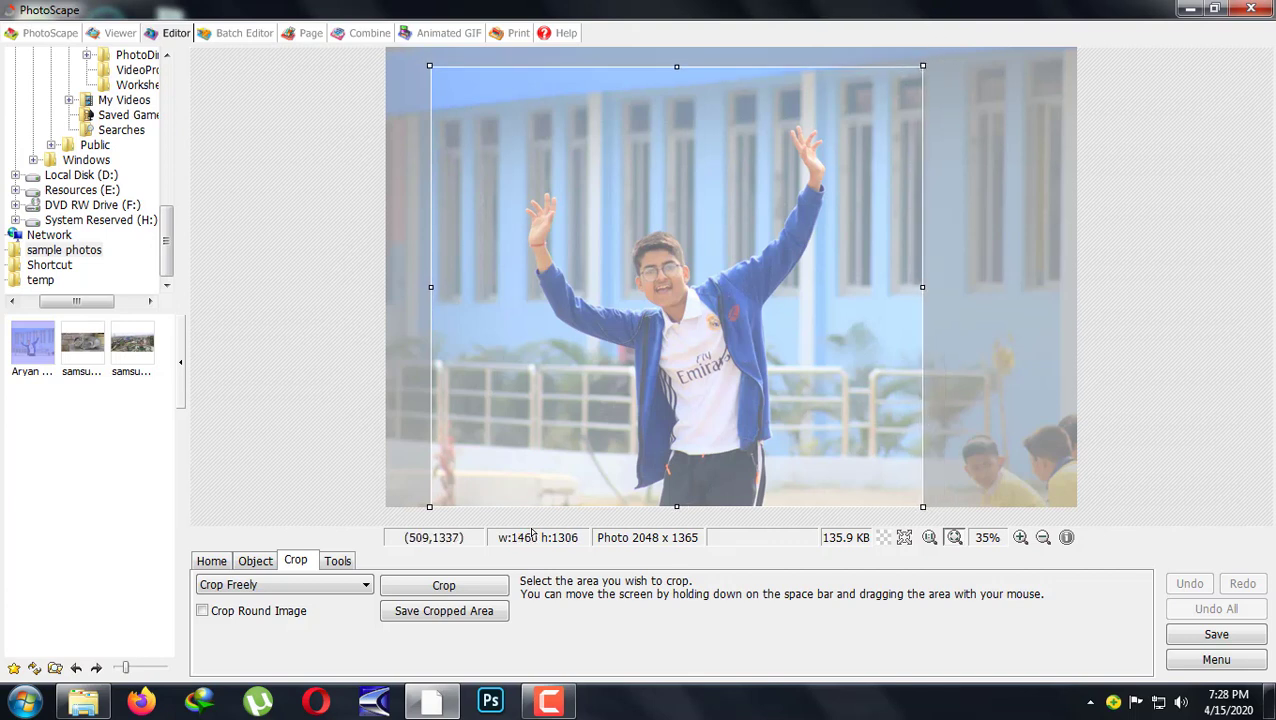
click(477, 590)
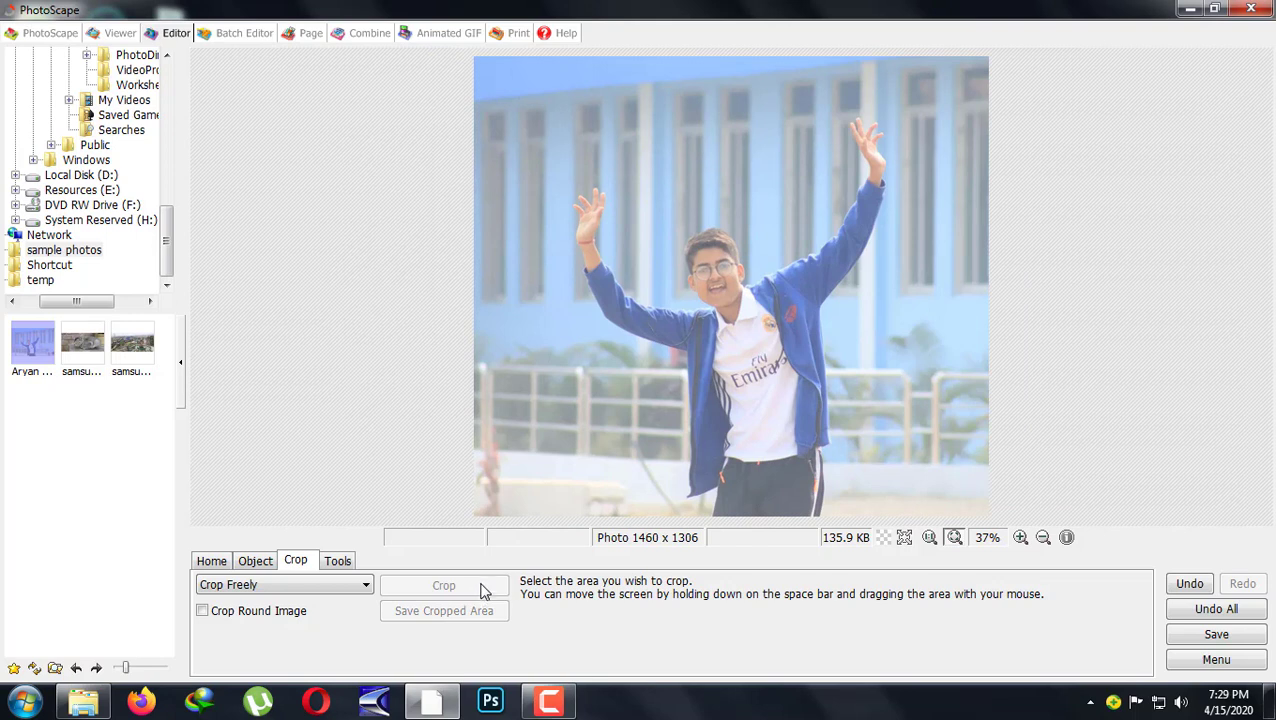
- Apply Auto Level - Middle (Default) to the cropped photo
click(212, 560)
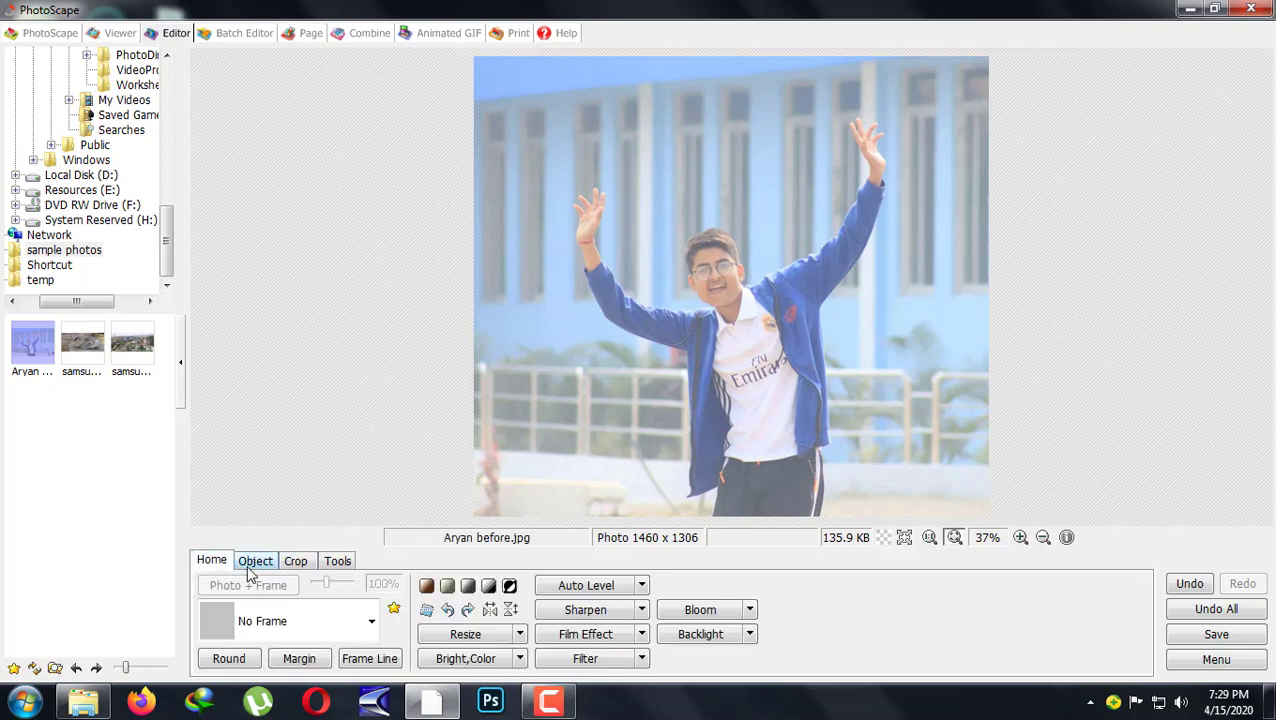
click(641, 588)
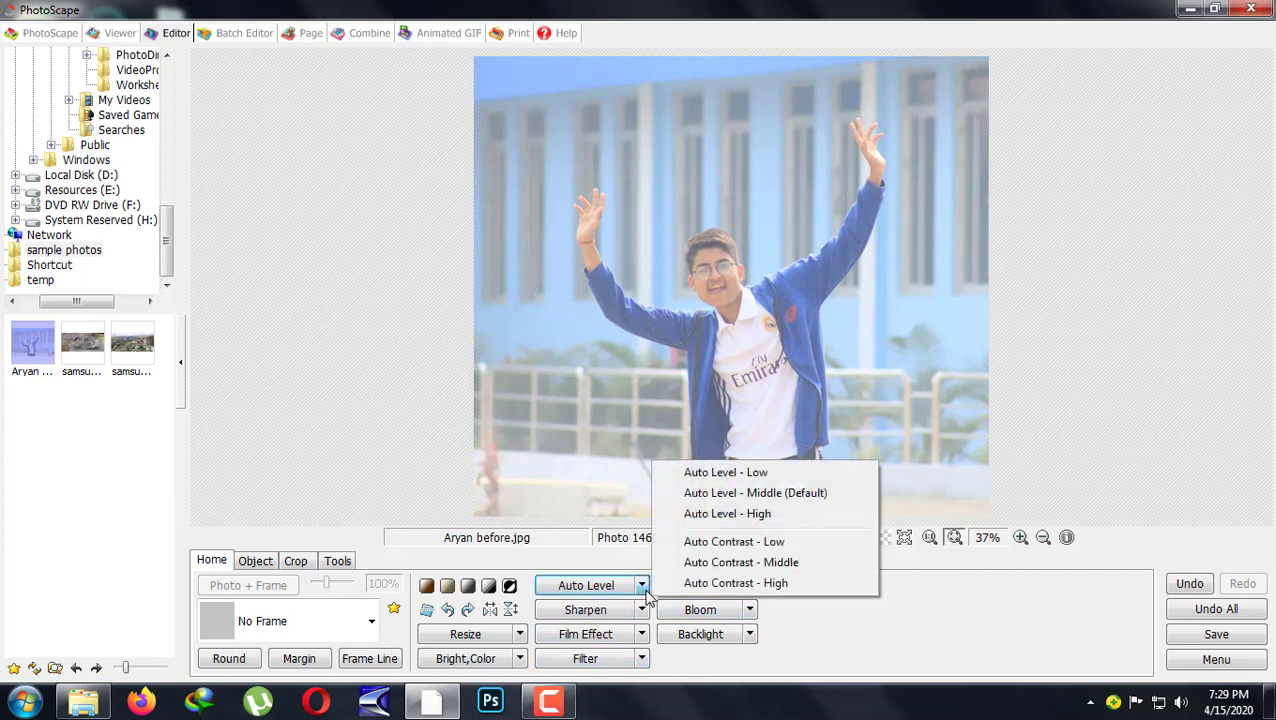
click(741, 495)
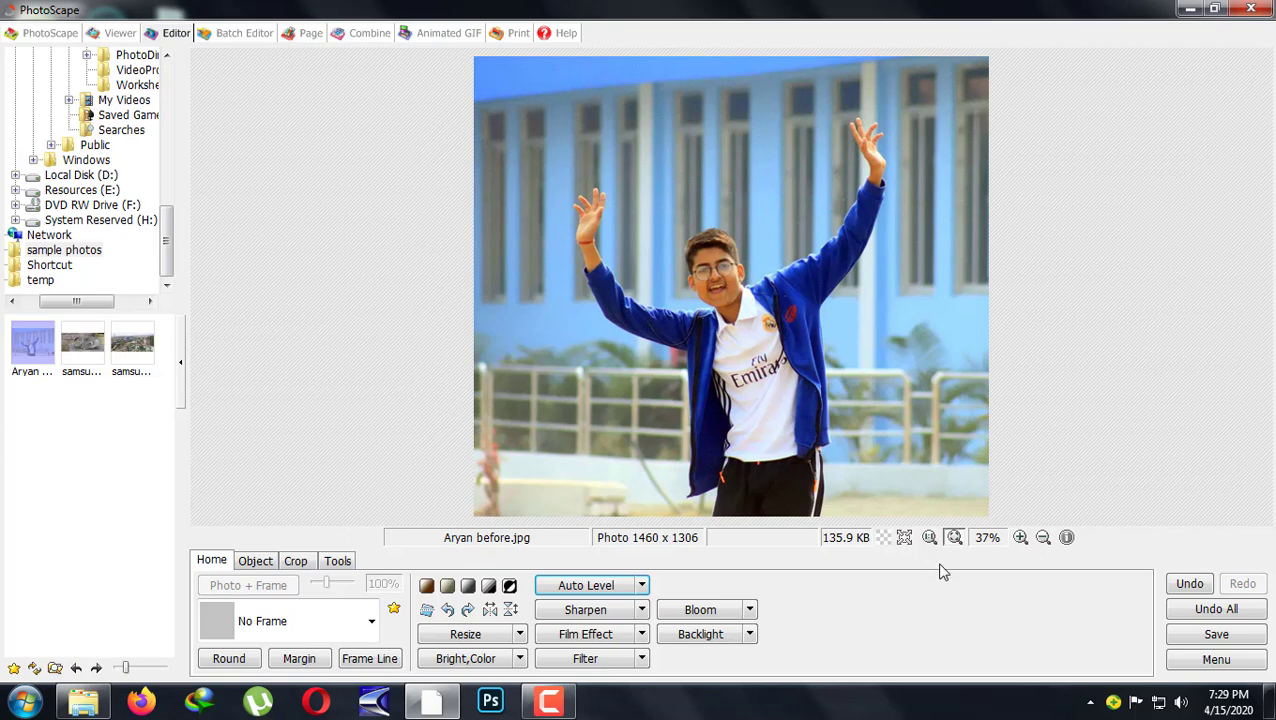
- Inspect the leveled photo up close, then undo and redo Auto Level to compare before and after
click(1020, 537)
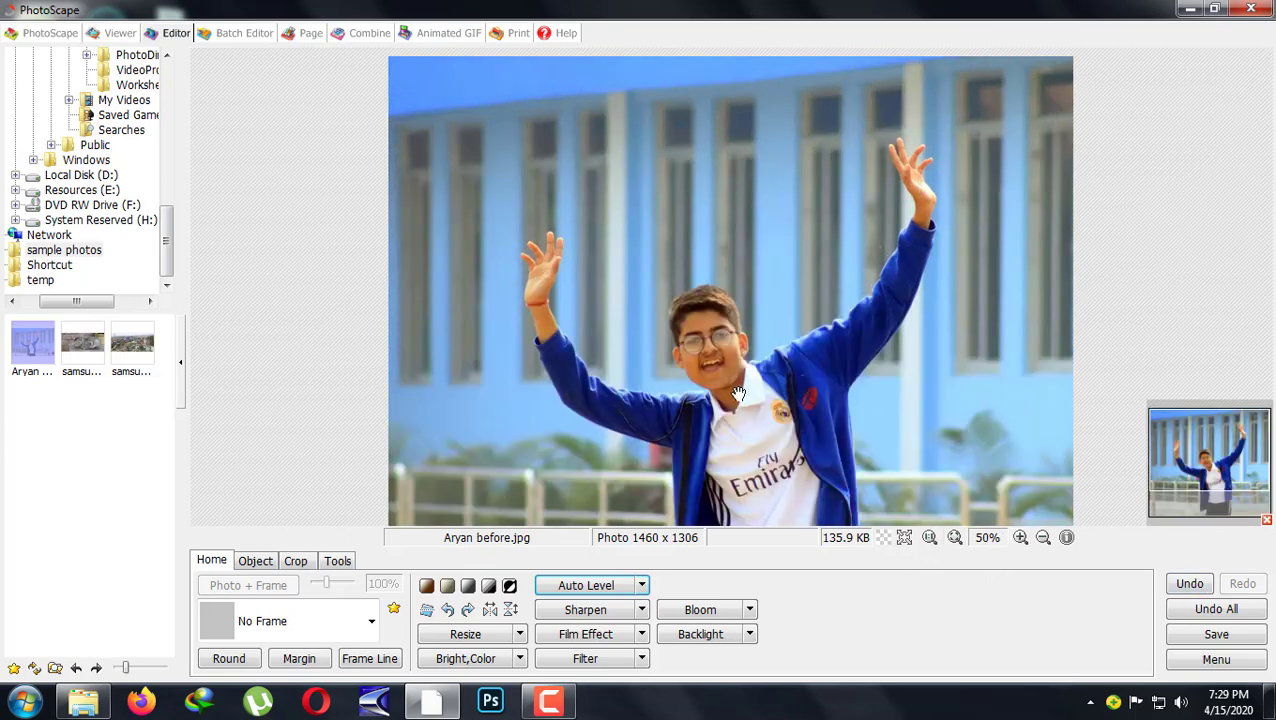
click(1043, 538)
click(1189, 583)
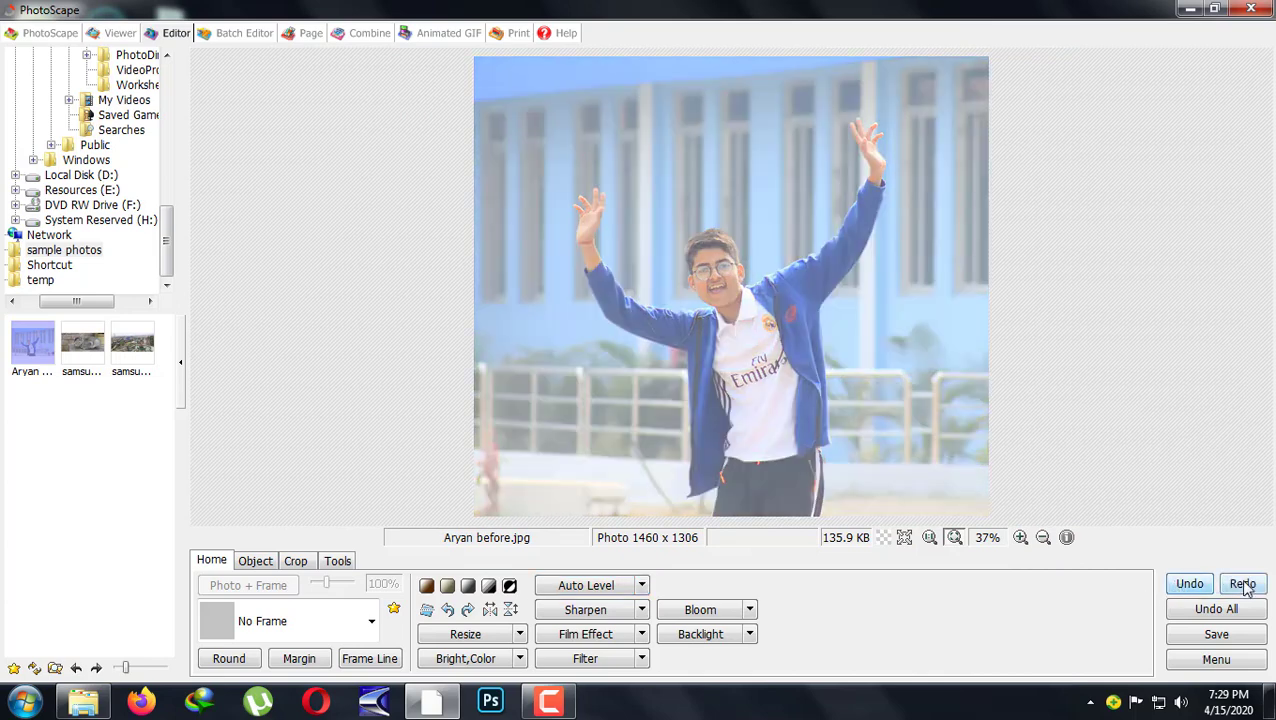
click(1243, 585)
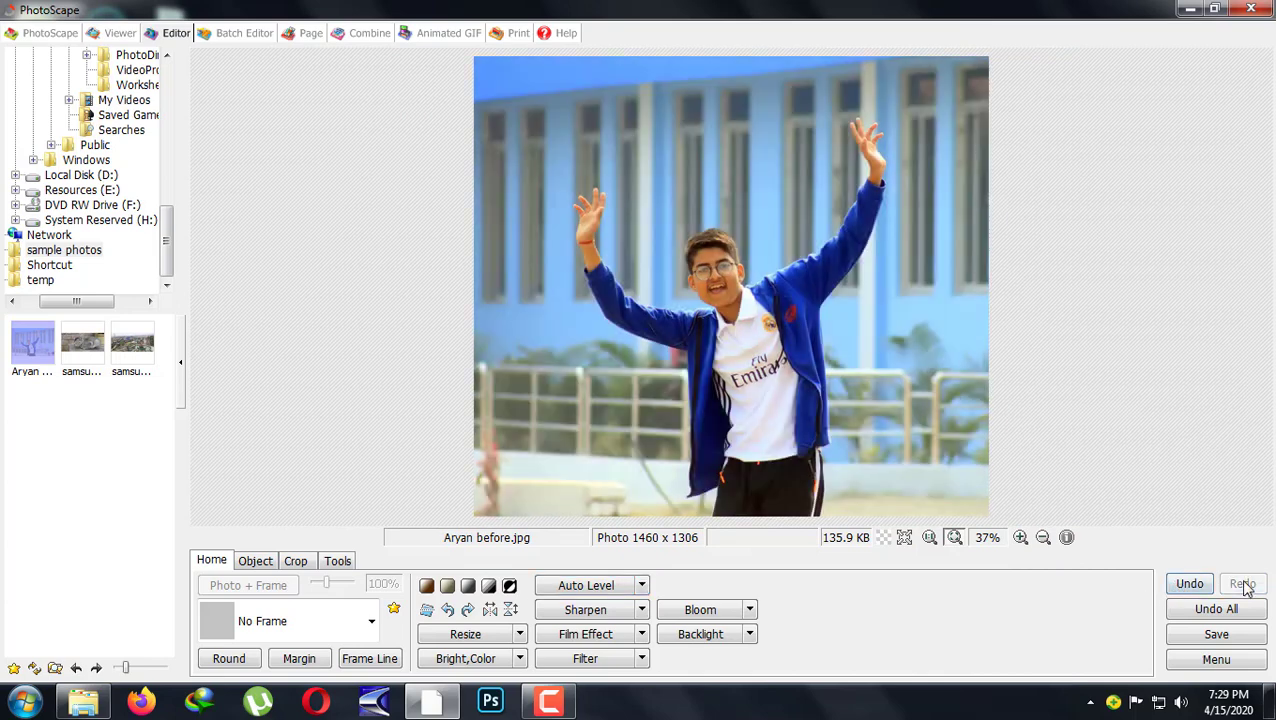
- Try Auto Contrast - Low on the leveled photo, and undo it
click(641, 585)
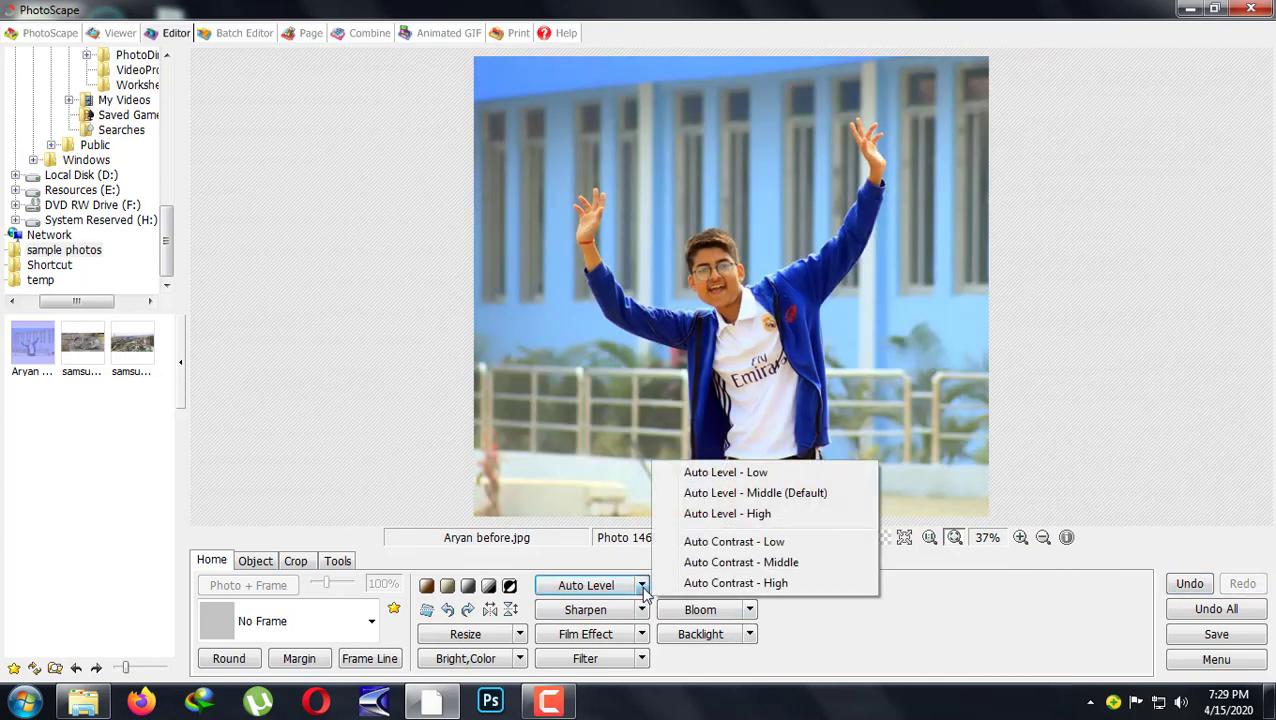
click(743, 545)
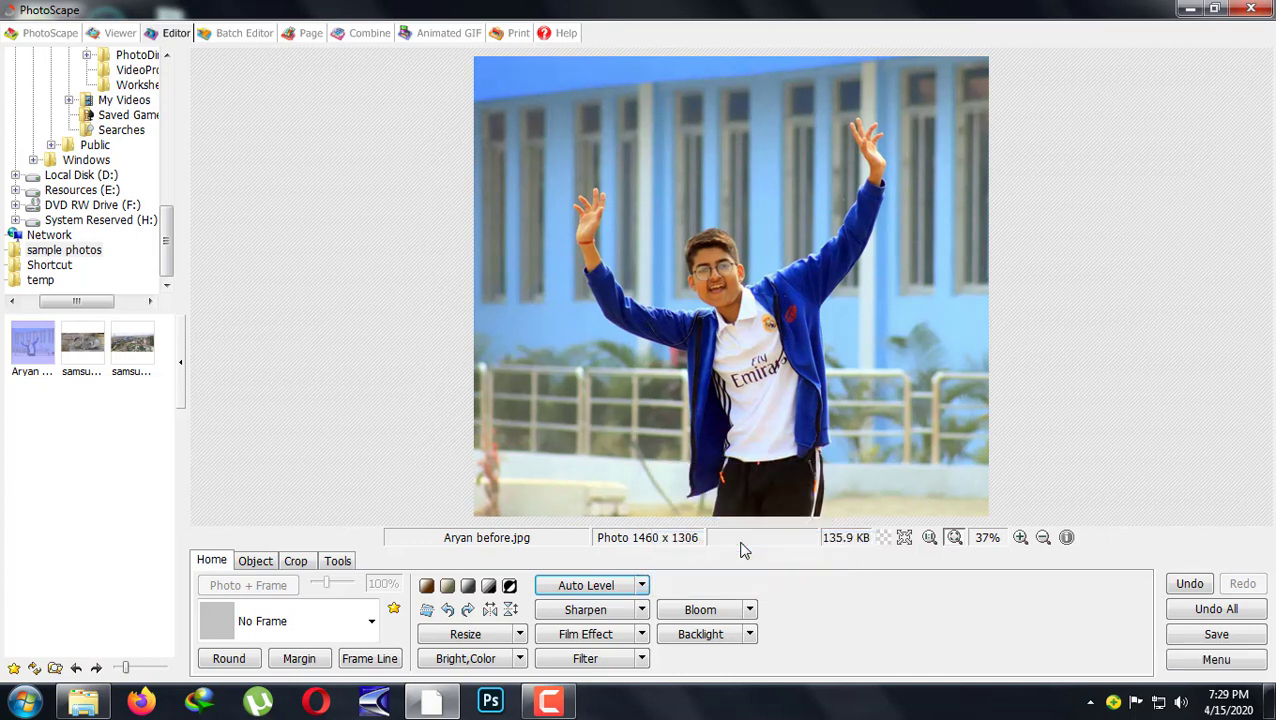
click(1188, 582)
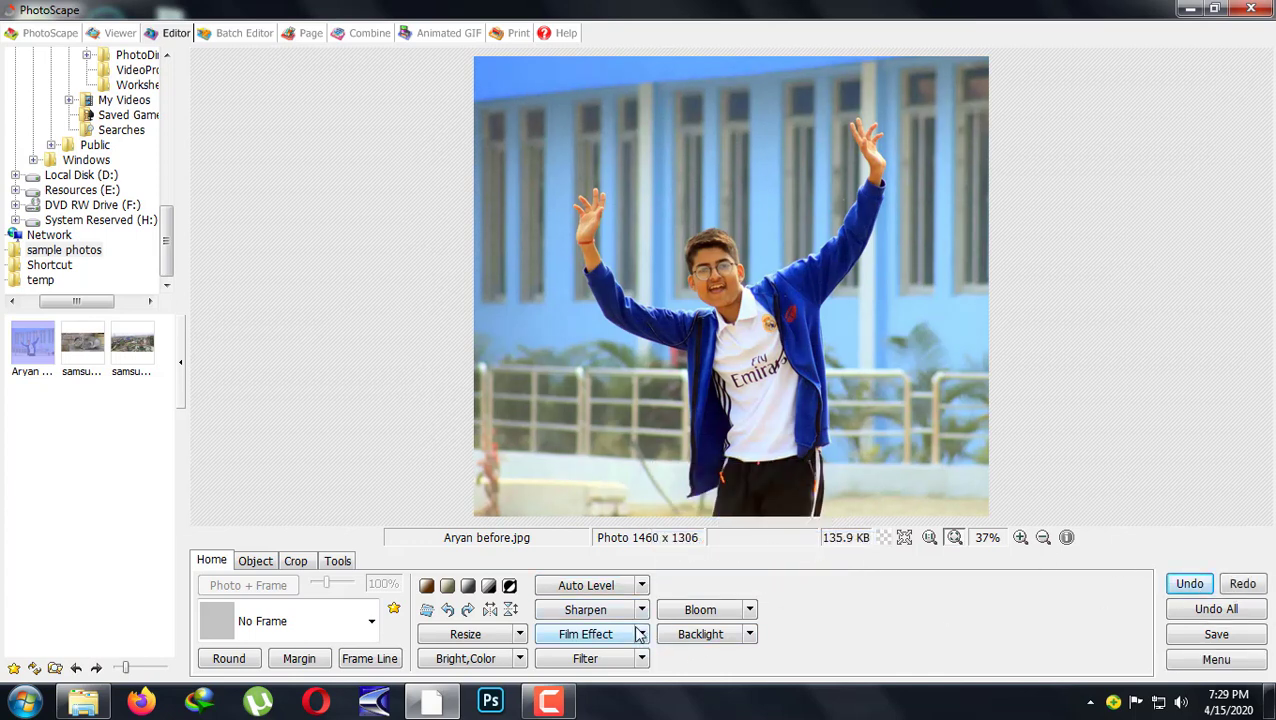
- Apply Auto Contrast - Middle to the leveled photo
click(641, 588)
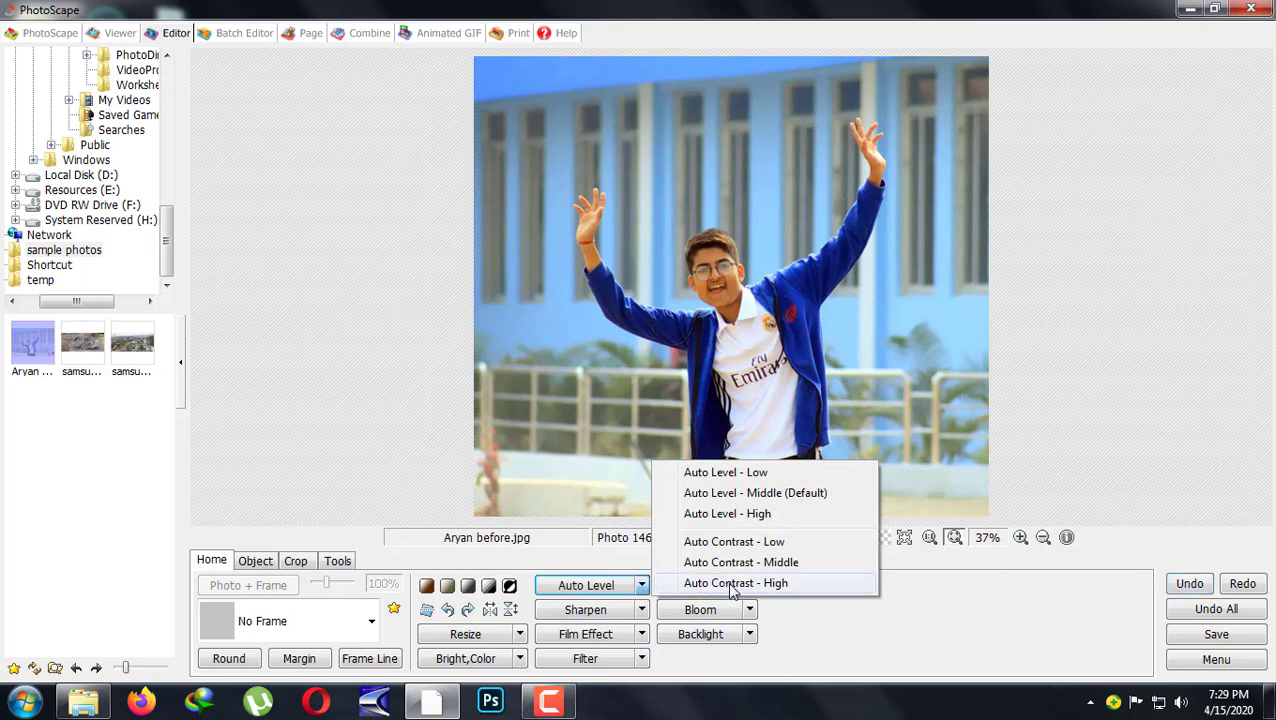
click(756, 565)
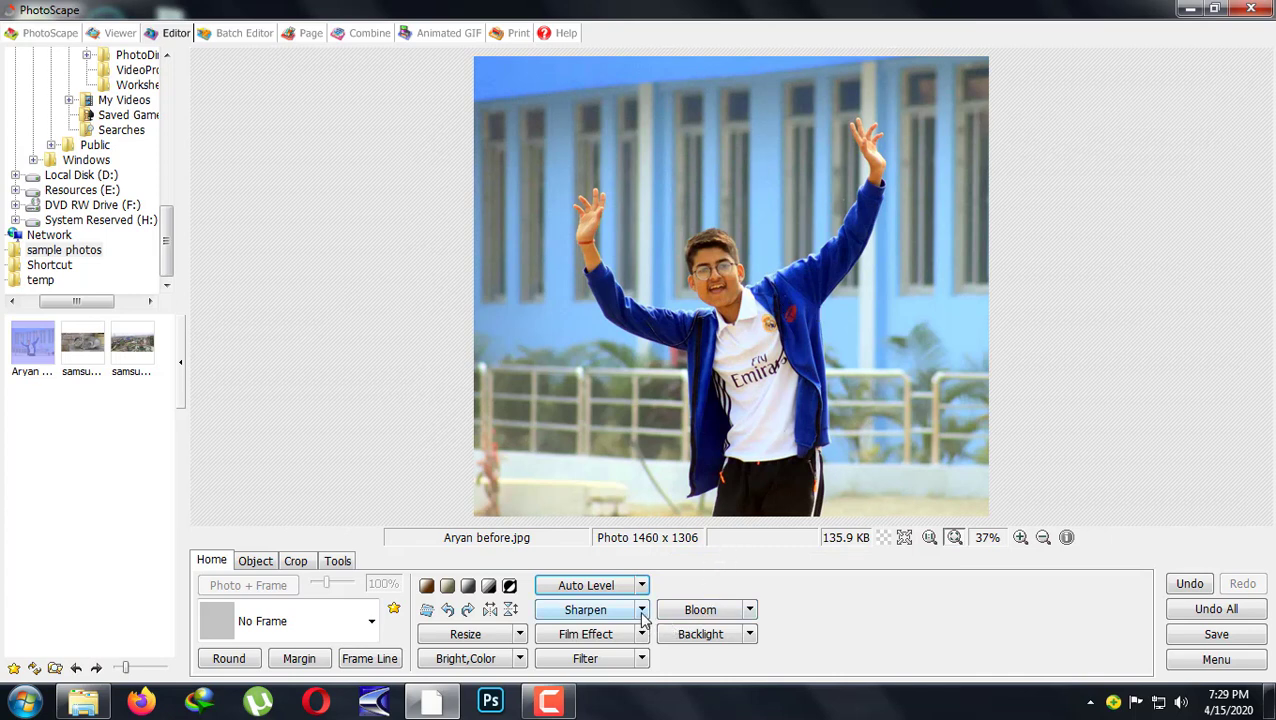
- Sharpen the photo with one of the mid-range numbered presets, checking the effect up close on the boy's face
click(1020, 538)
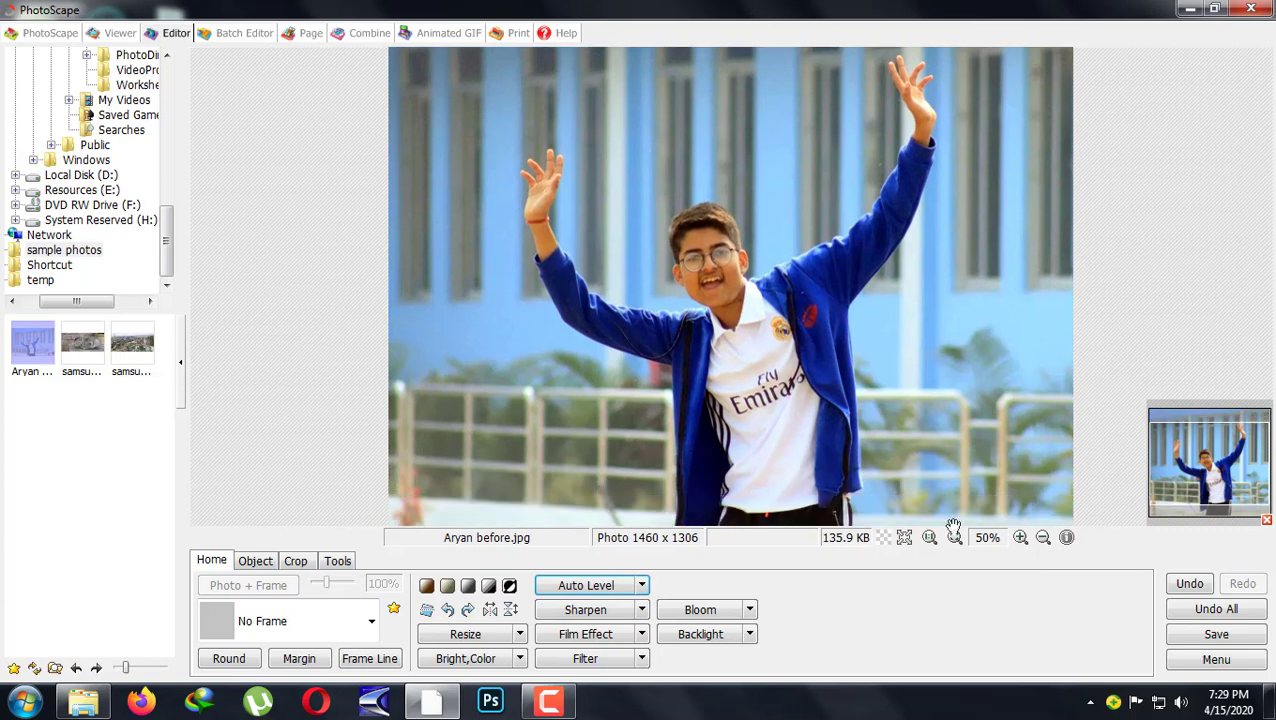
click(1020, 538)
scroll(940, 430, down, 1)
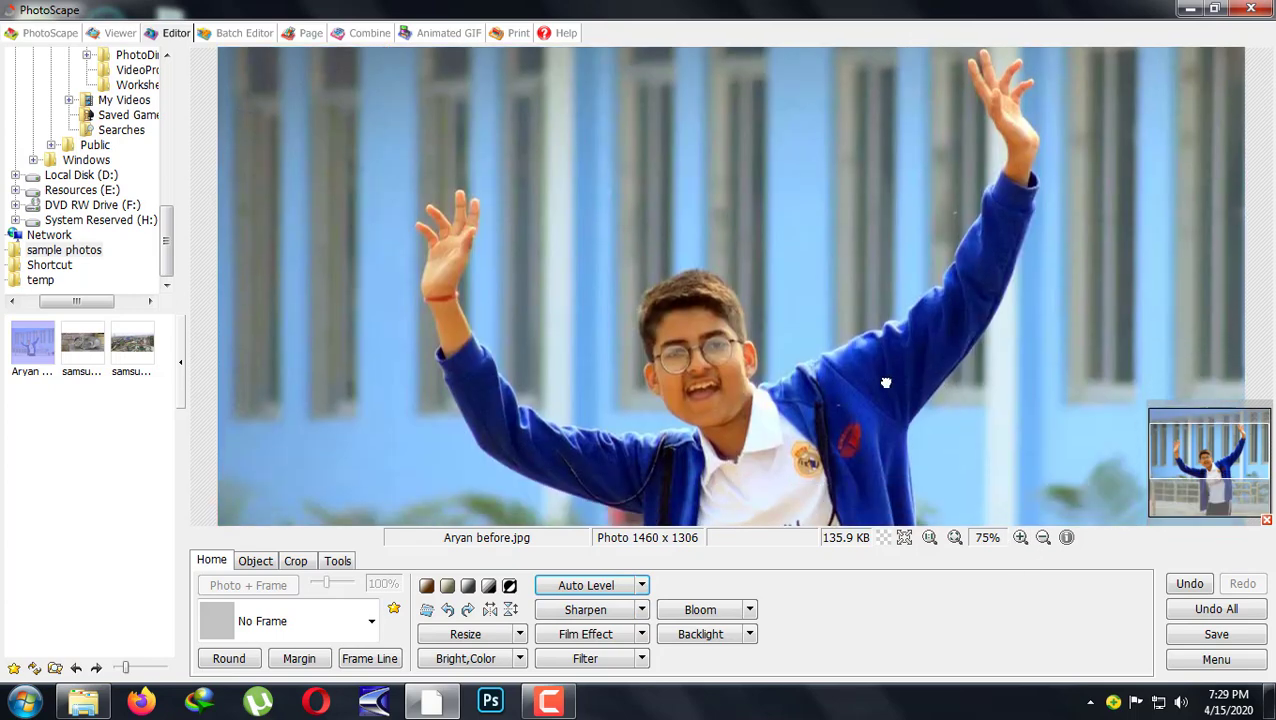
click(643, 610)
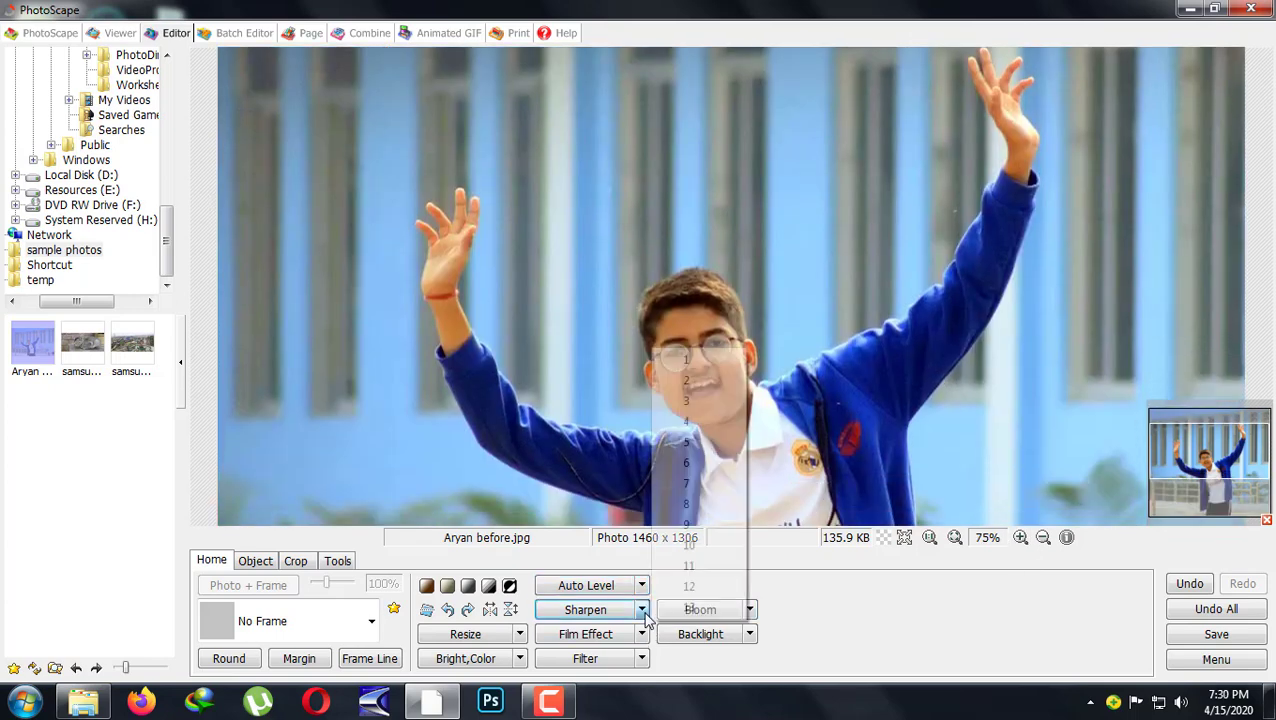
click(704, 432)
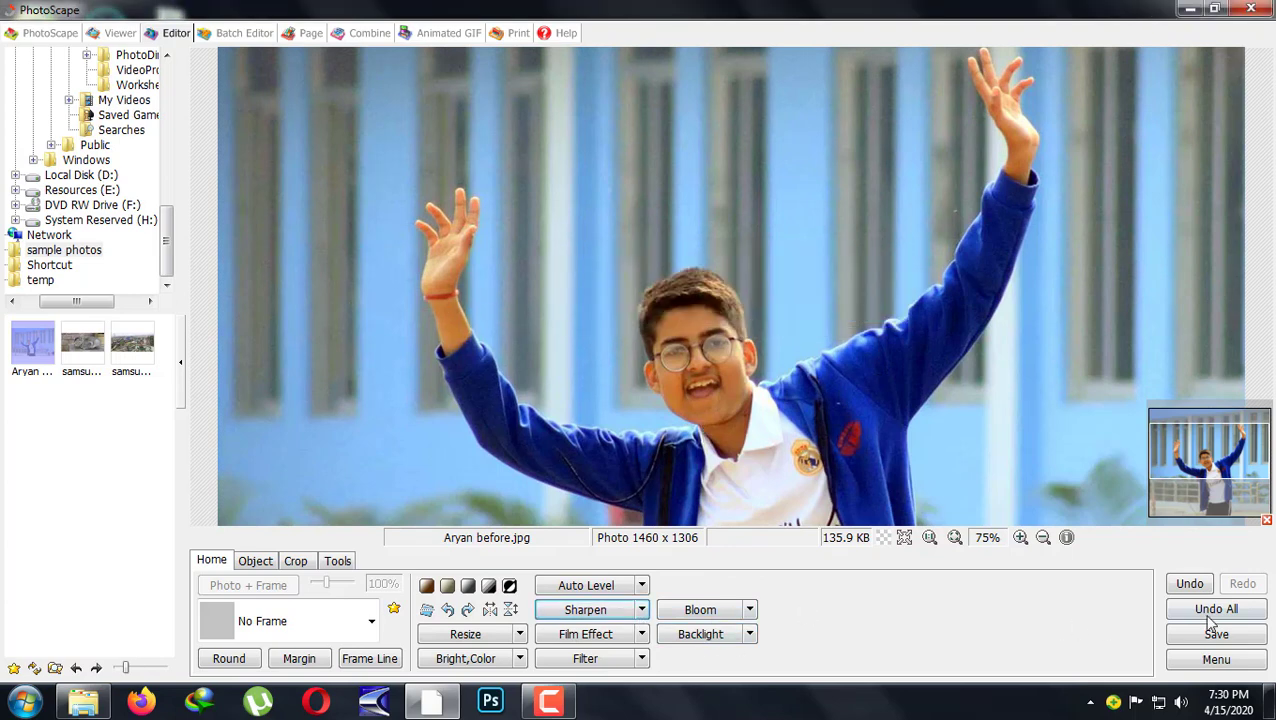
click(1043, 539)
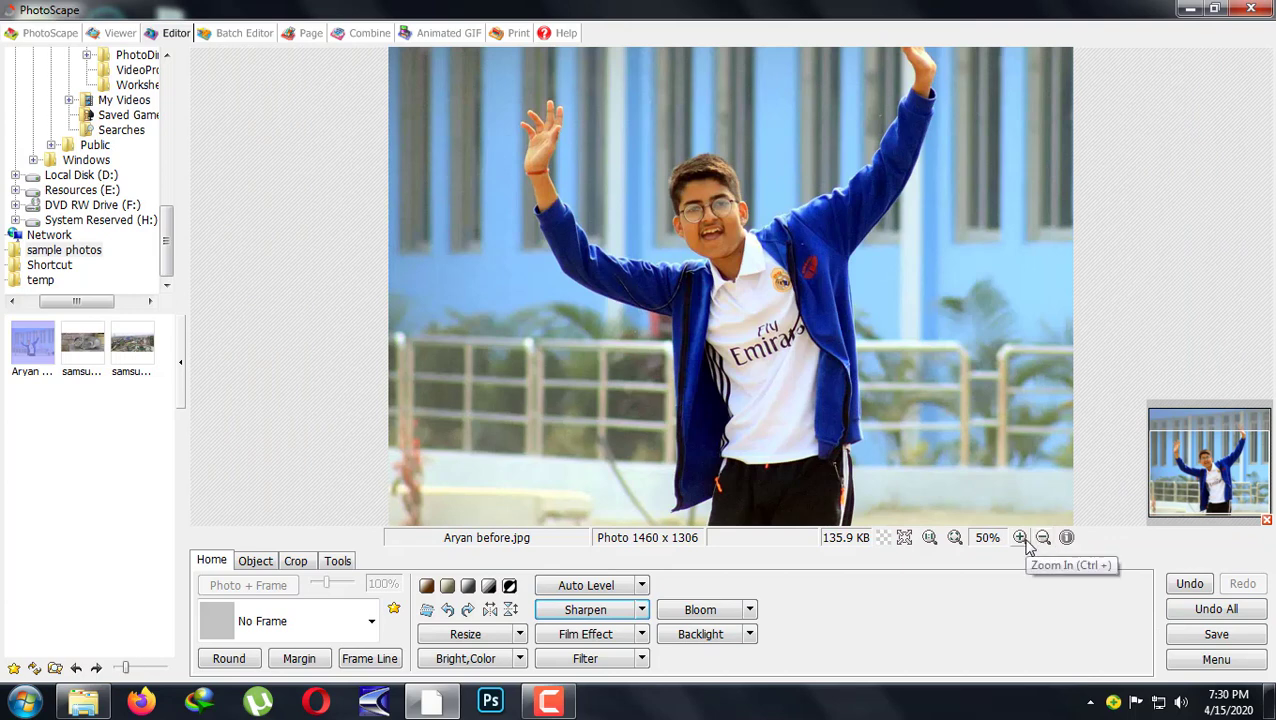
click(1043, 539)
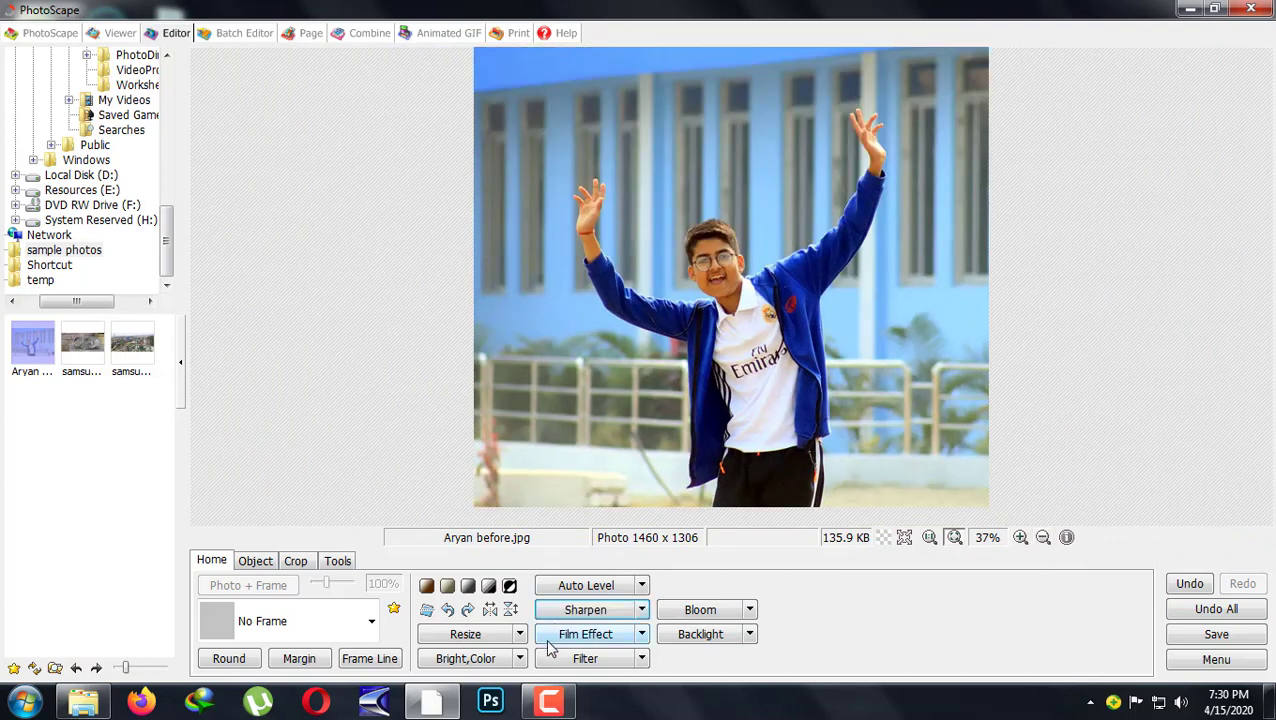
click(521, 659)
click(792, 655)
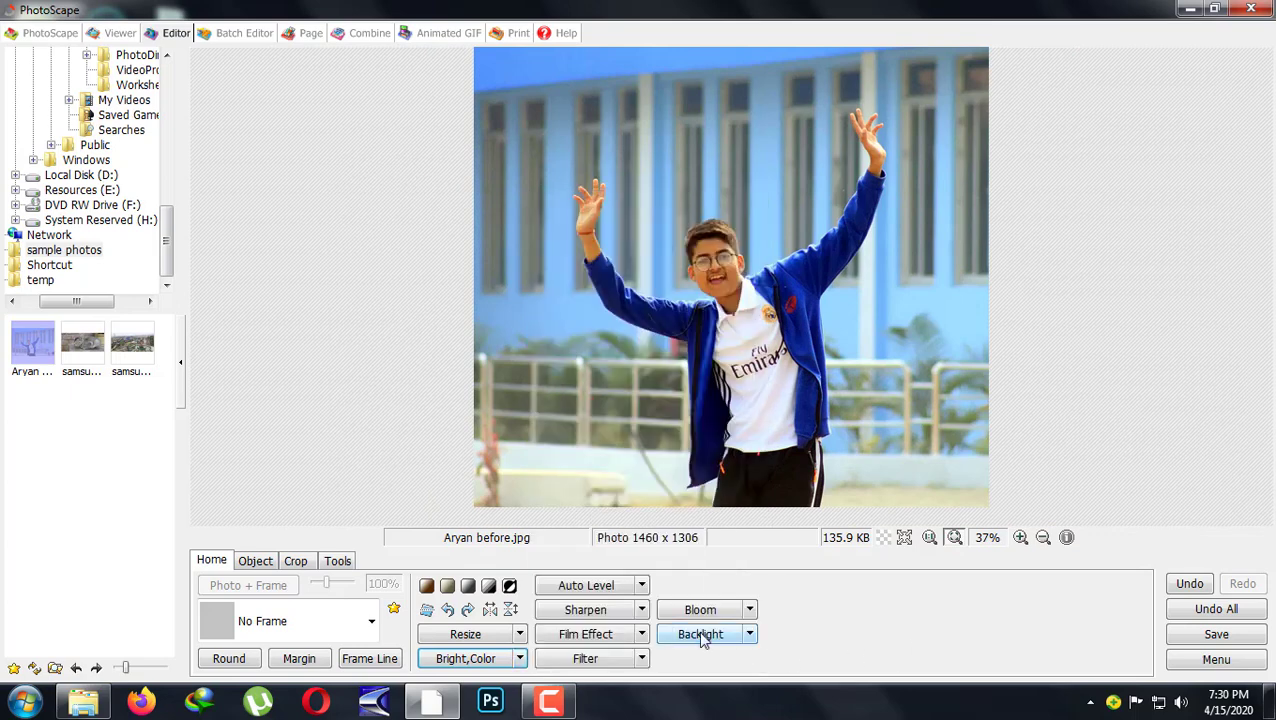
- Try the Cinema - Low film effect on the sharpened photo, and undo it
click(642, 634)
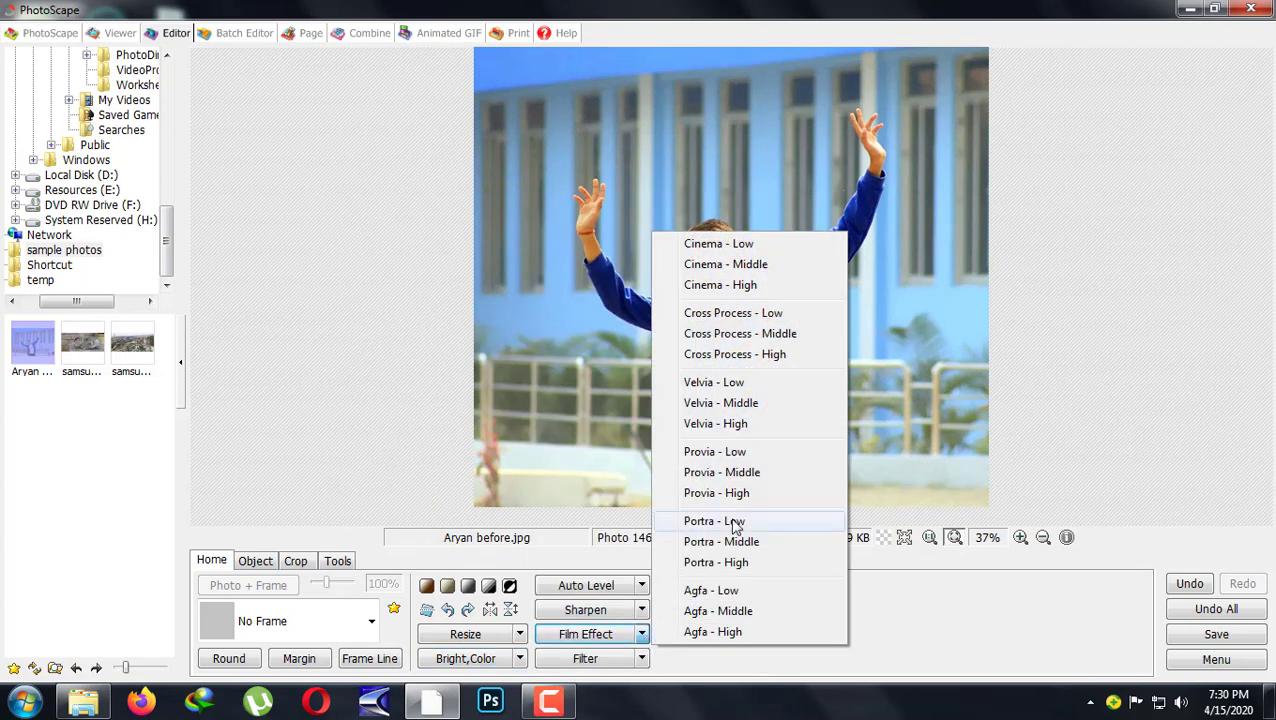
click(756, 250)
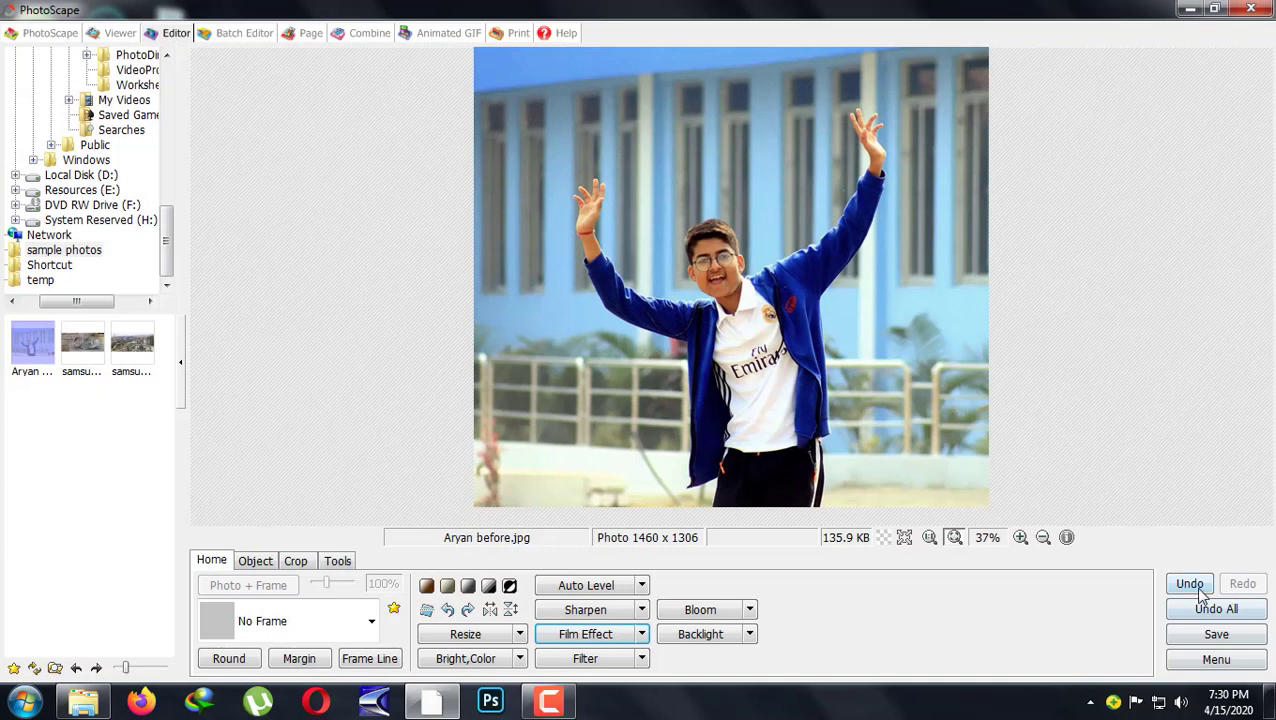
click(1200, 590)
- Try the Cross Process - Middle film effect on the photo, and undo it
click(642, 636)
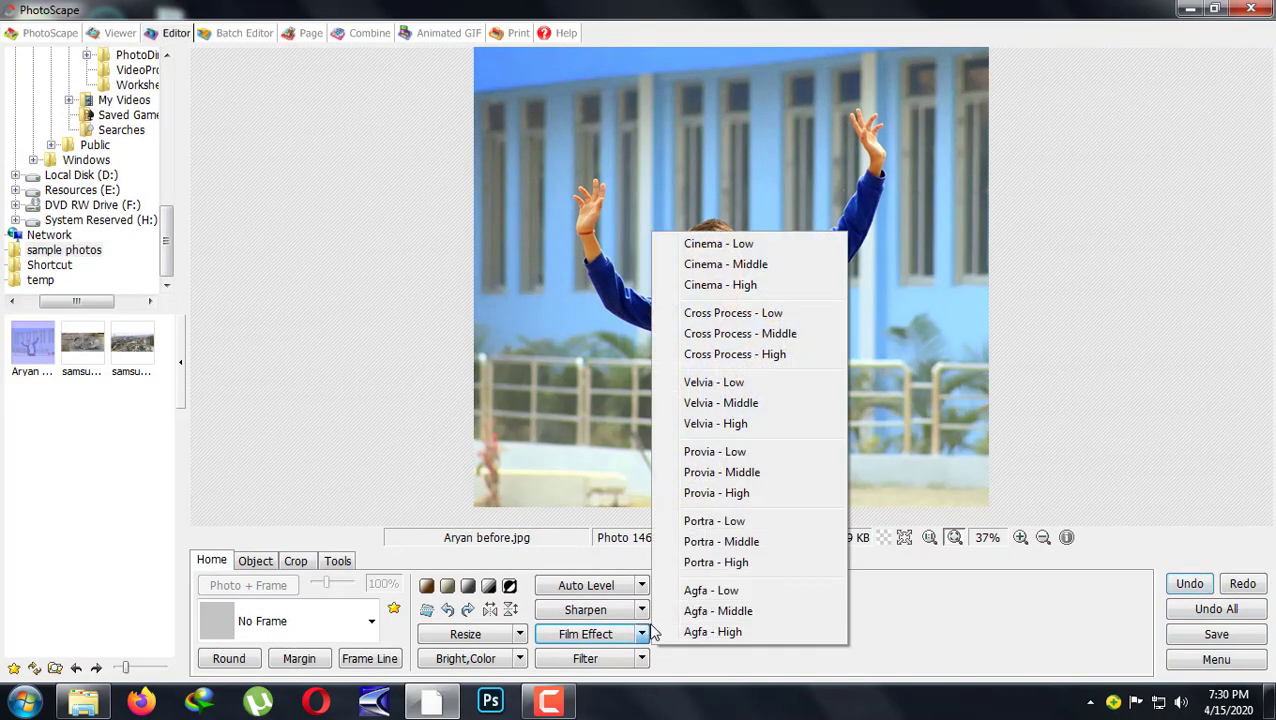
click(1013, 322)
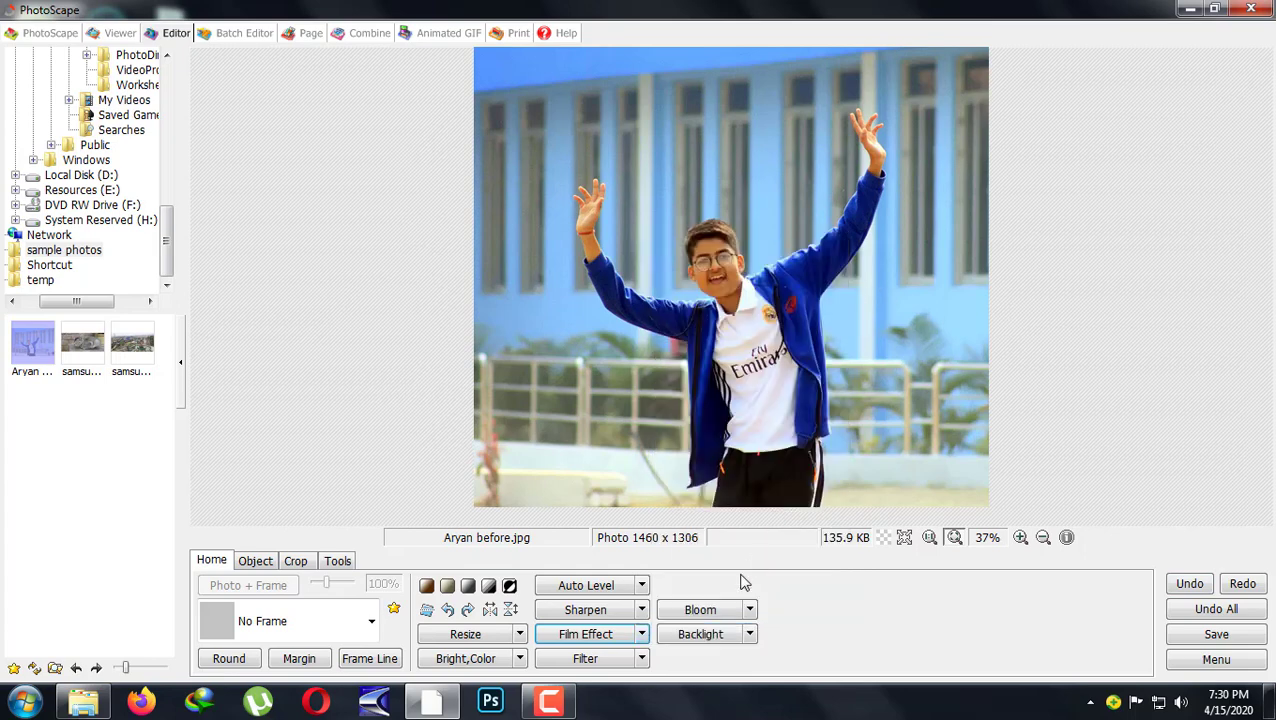
click(643, 636)
click(737, 334)
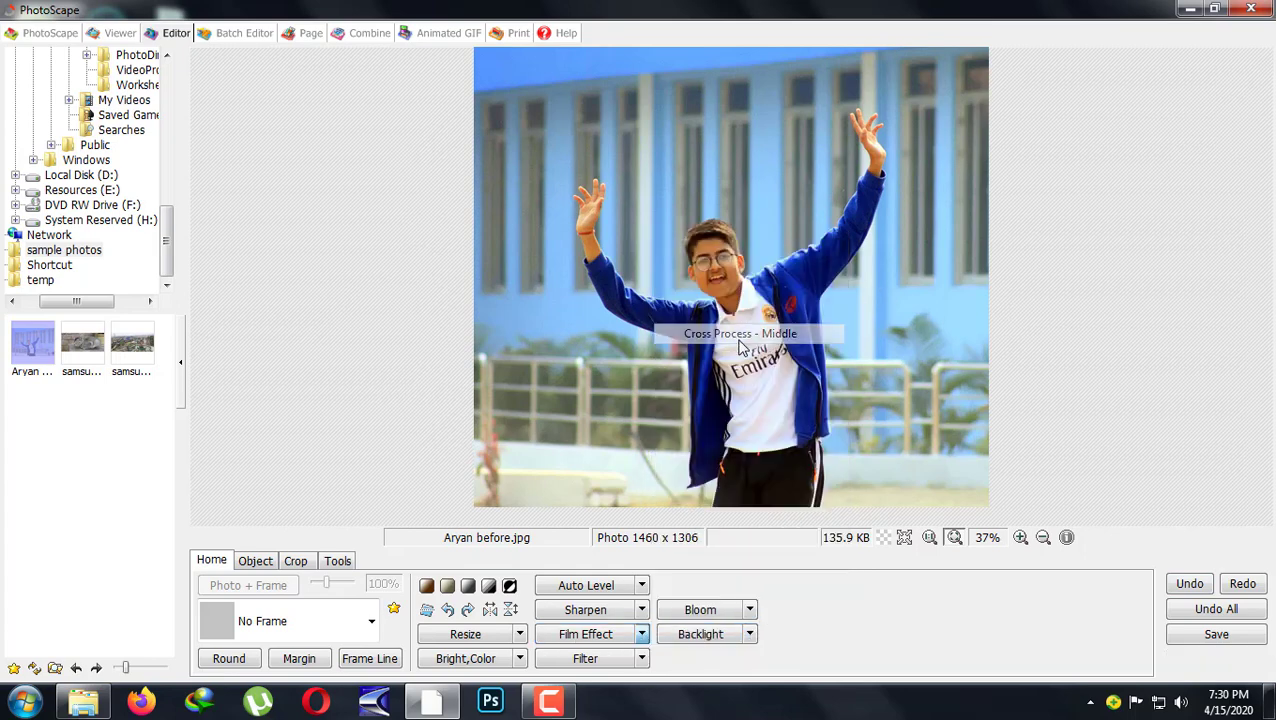
click(1190, 583)
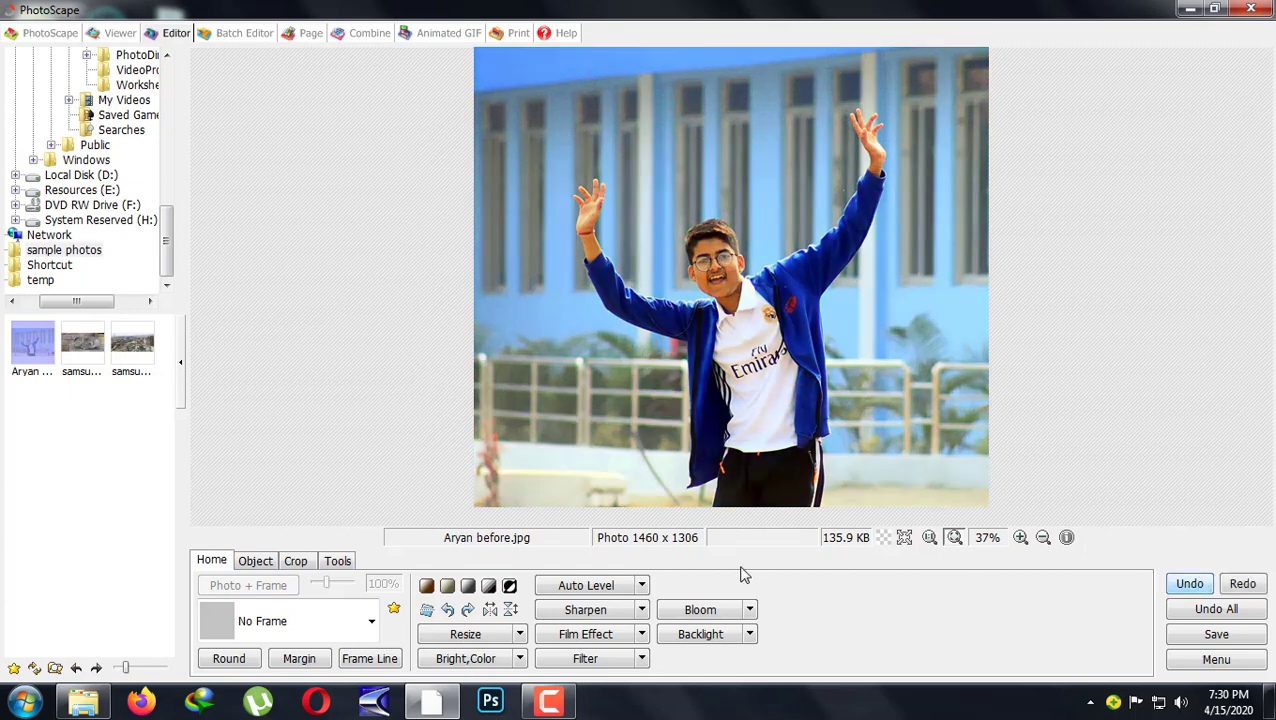
- Apply the Provia - Middle film effect to the photo, comparing before and after by undoing and redoing it
click(642, 634)
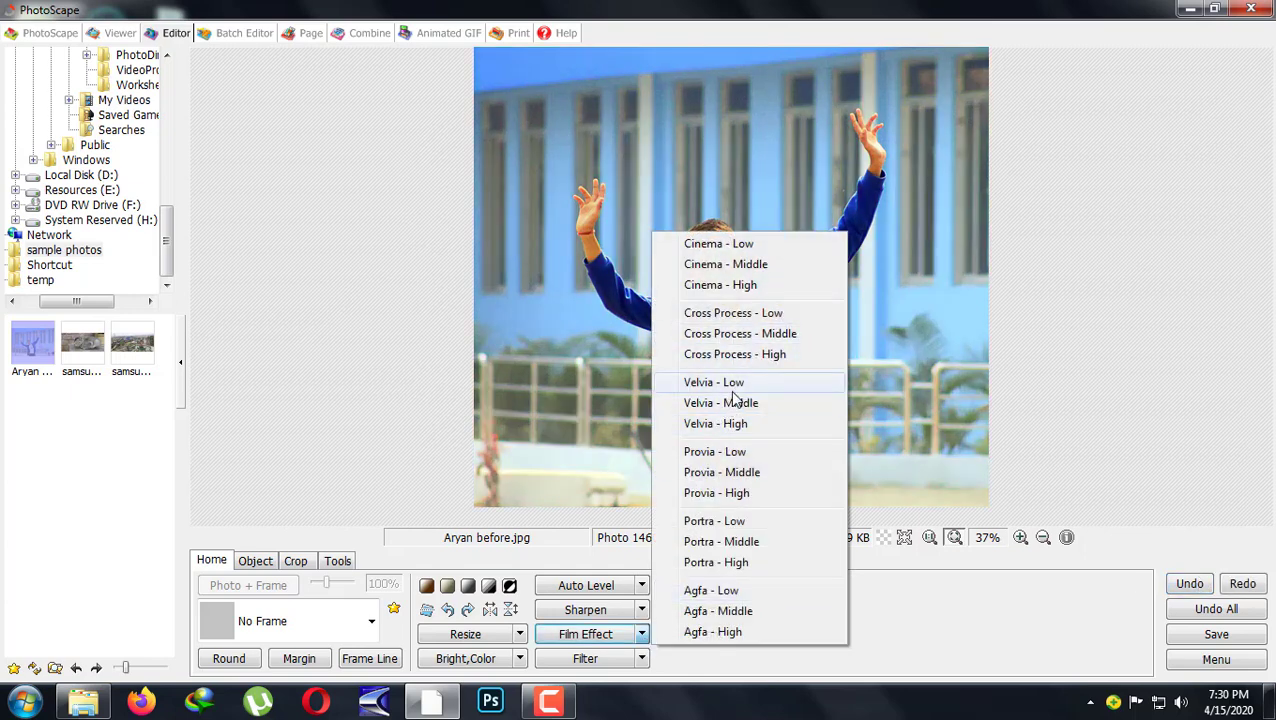
click(724, 472)
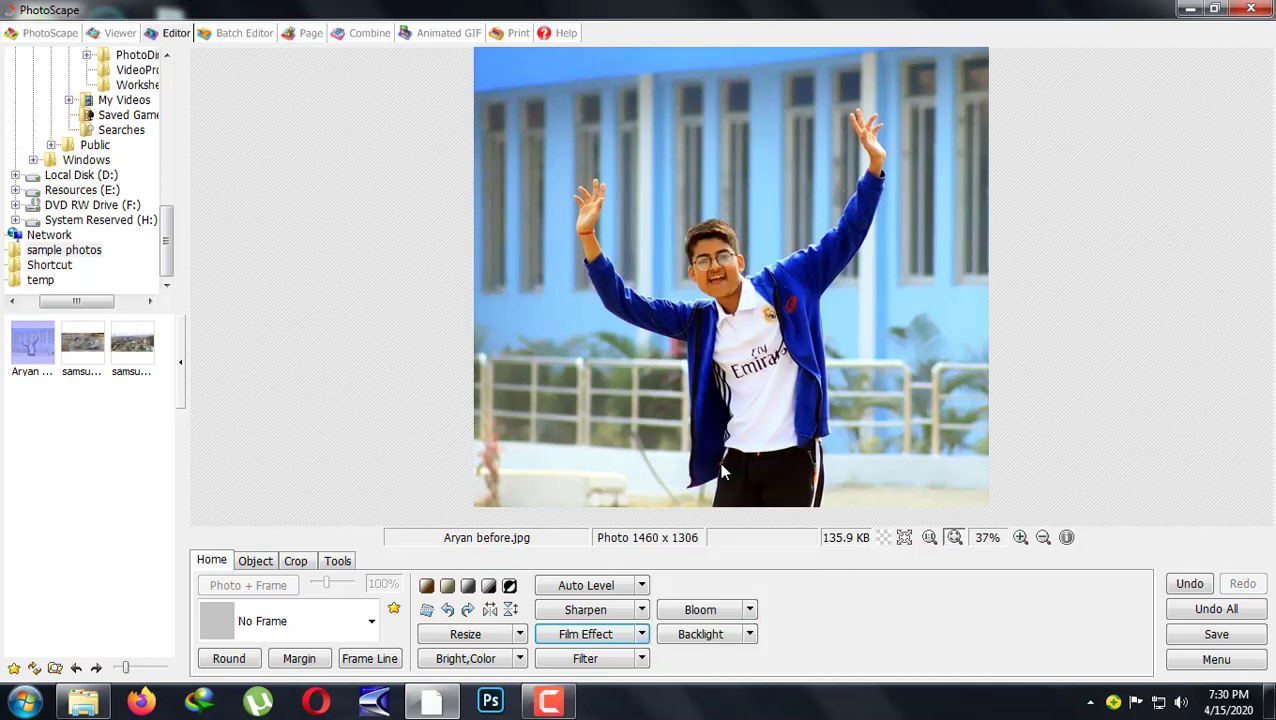
click(1188, 584)
click(1240, 584)
click(642, 659)
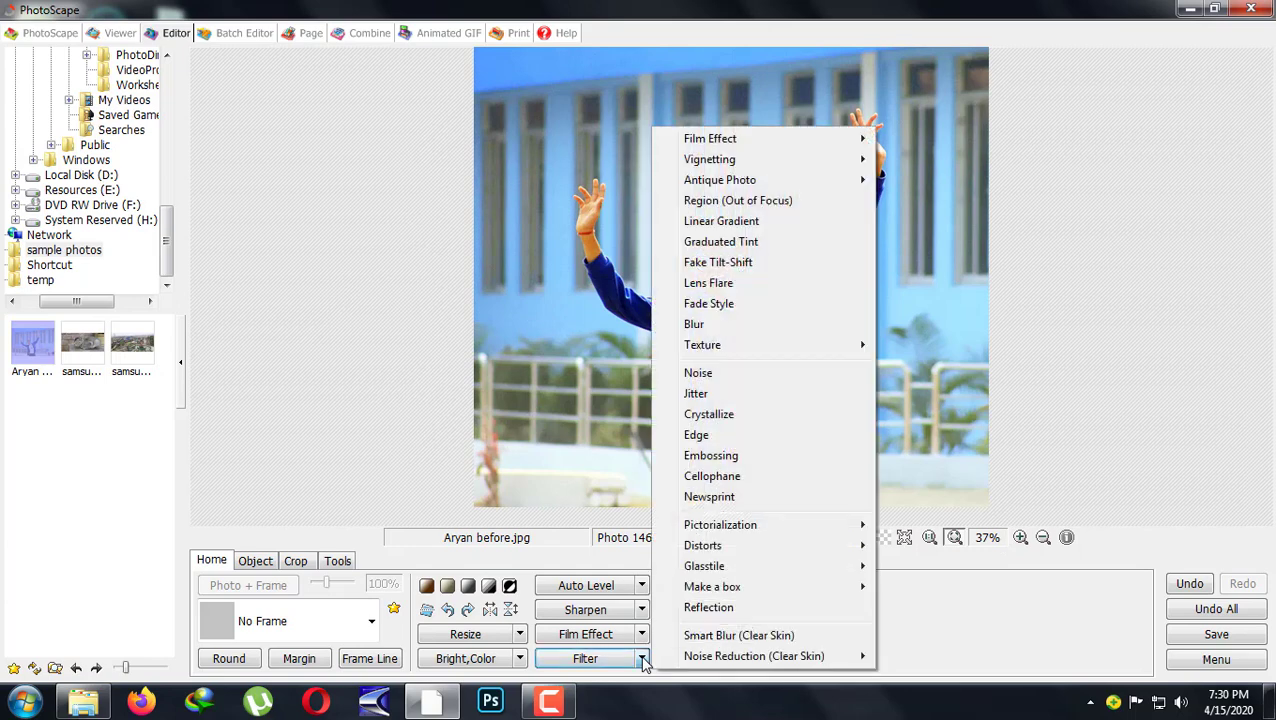
click(953, 645)
- Try the Portra - Middle film effect on top of Provia, and undo it
click(643, 634)
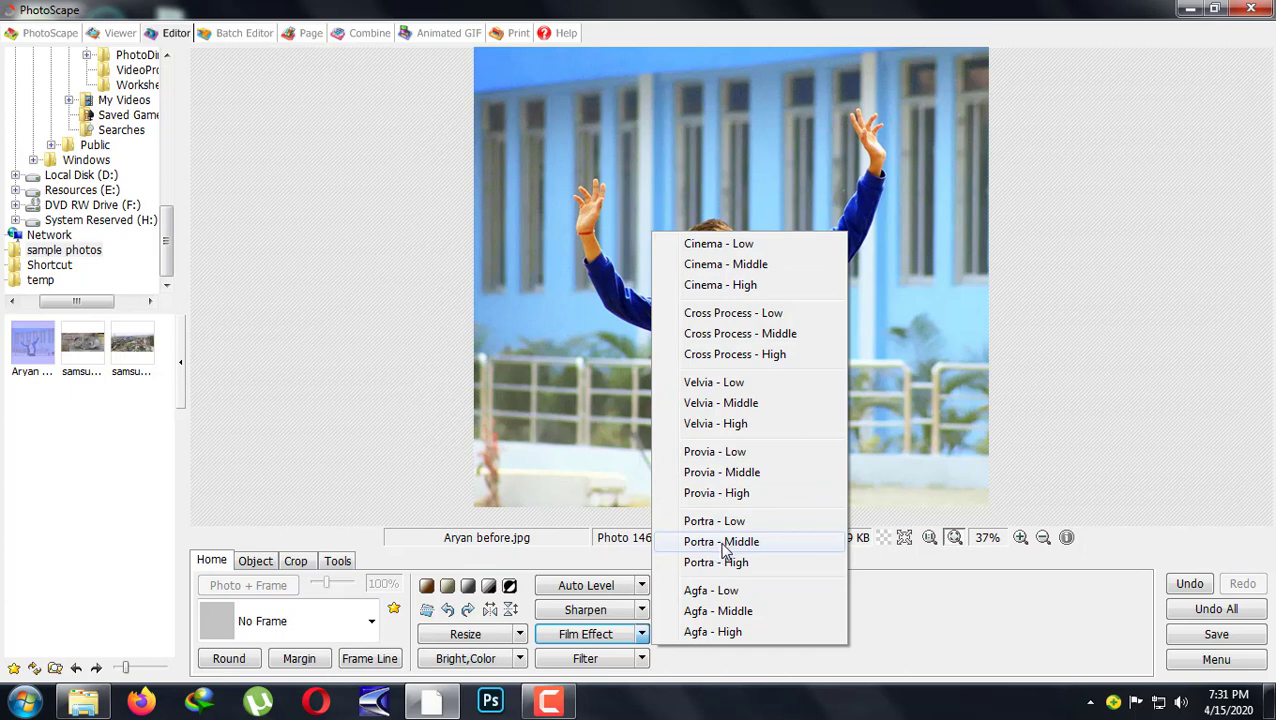
click(722, 542)
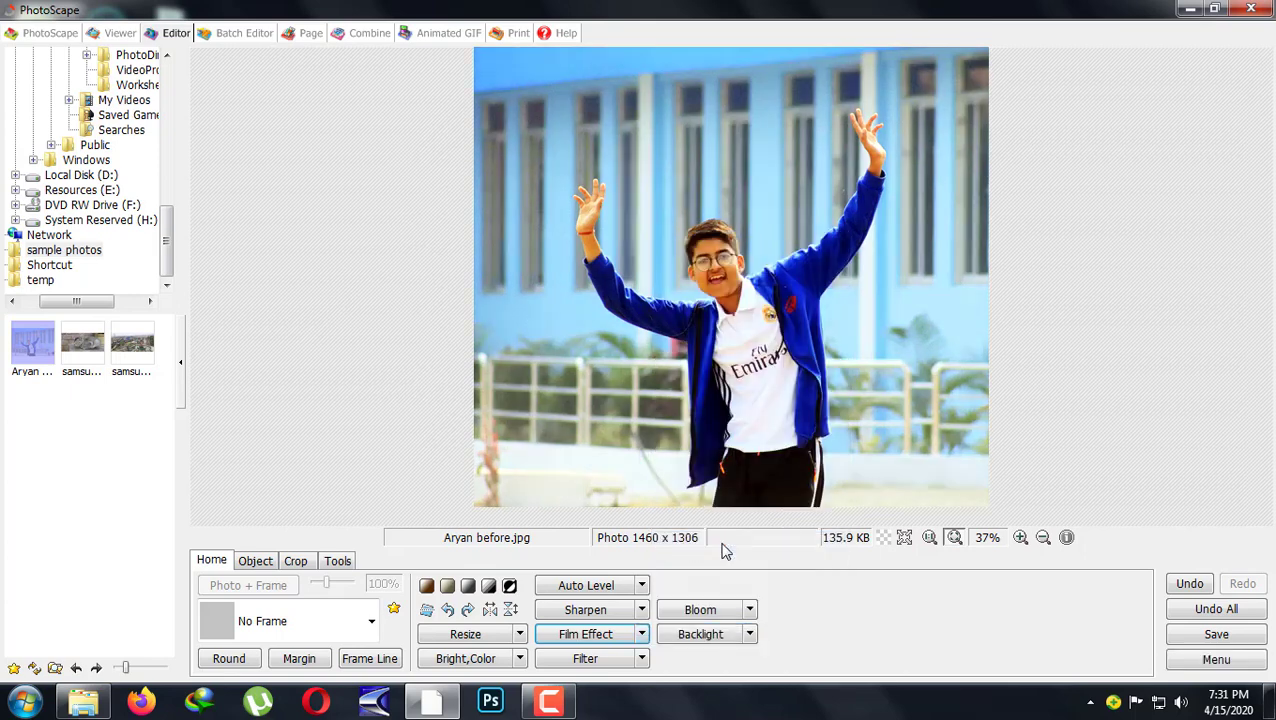
click(1191, 586)
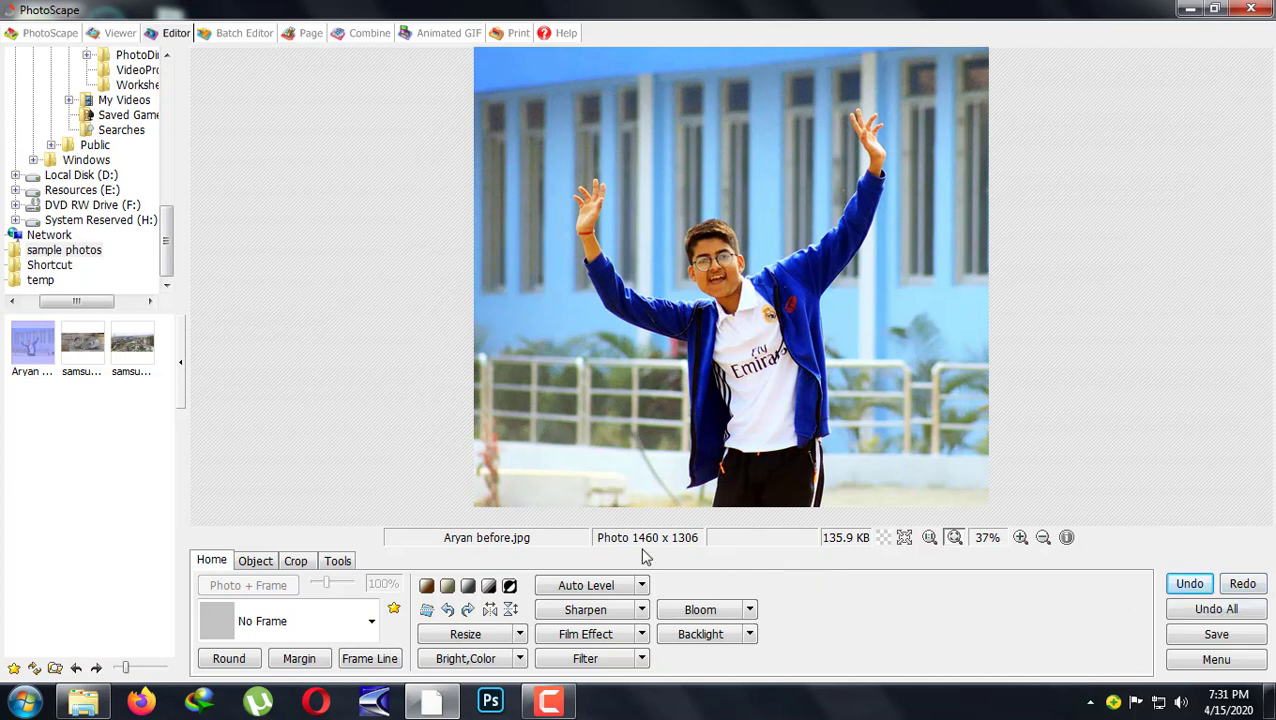
- Examine the available filters and the Vignetting filter's patterns and level options without applying any of them
click(643, 660)
mouse_move(760, 181)
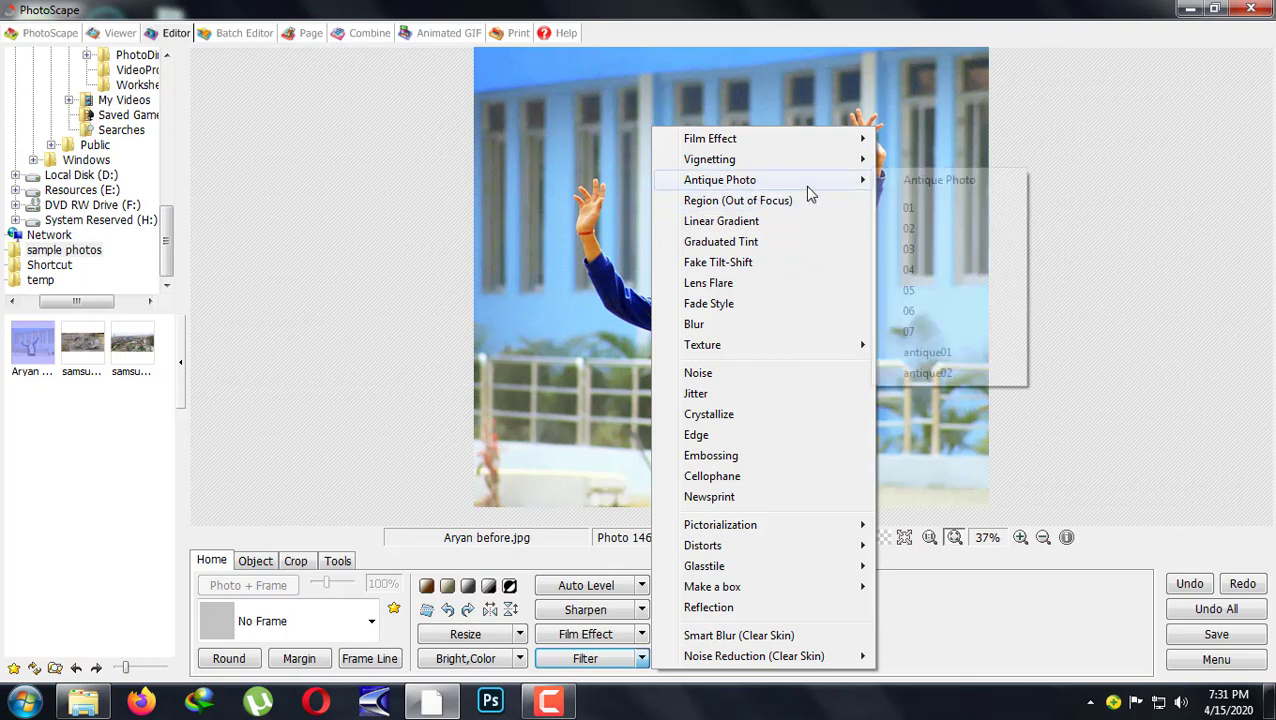
mouse_move(806, 171)
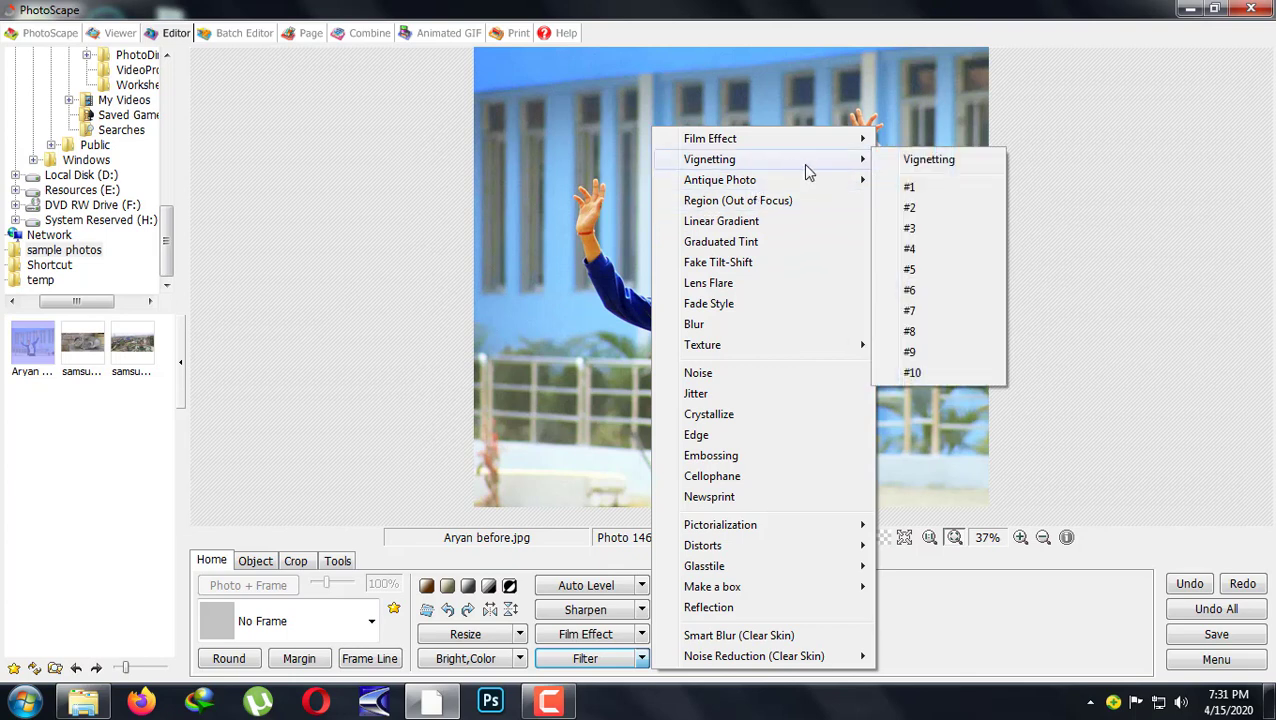
click(922, 165)
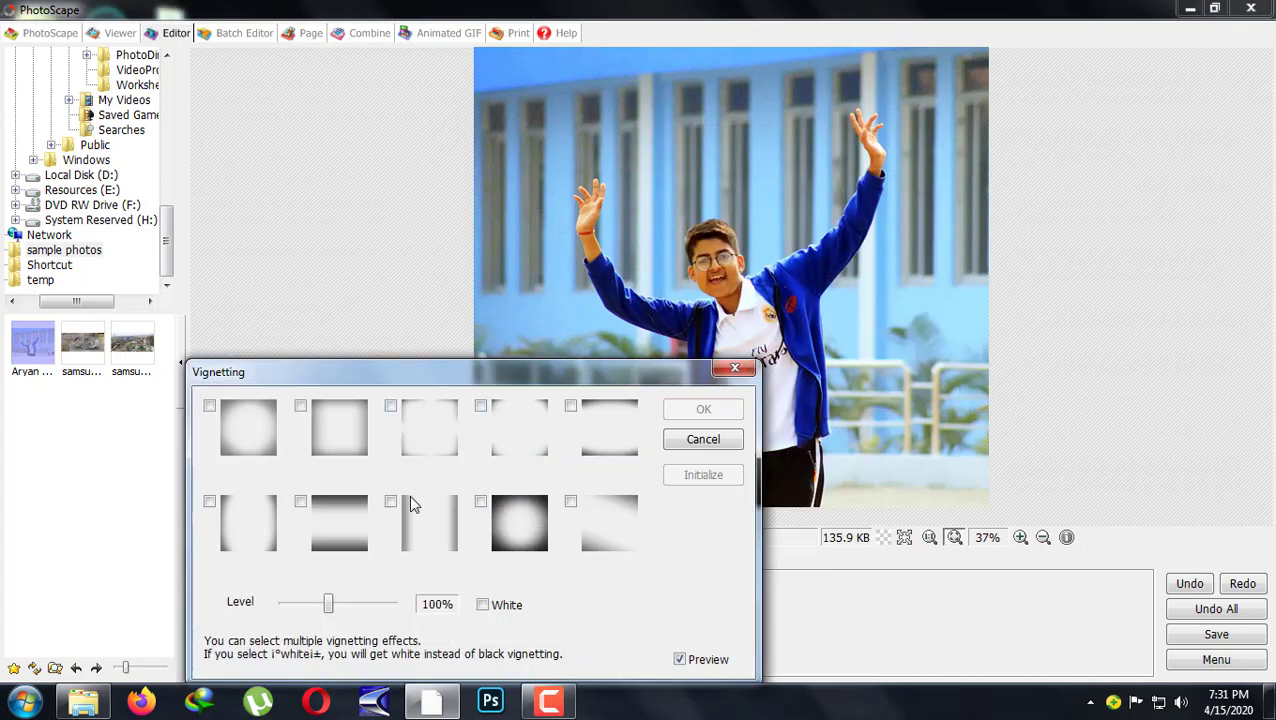
click(735, 369)
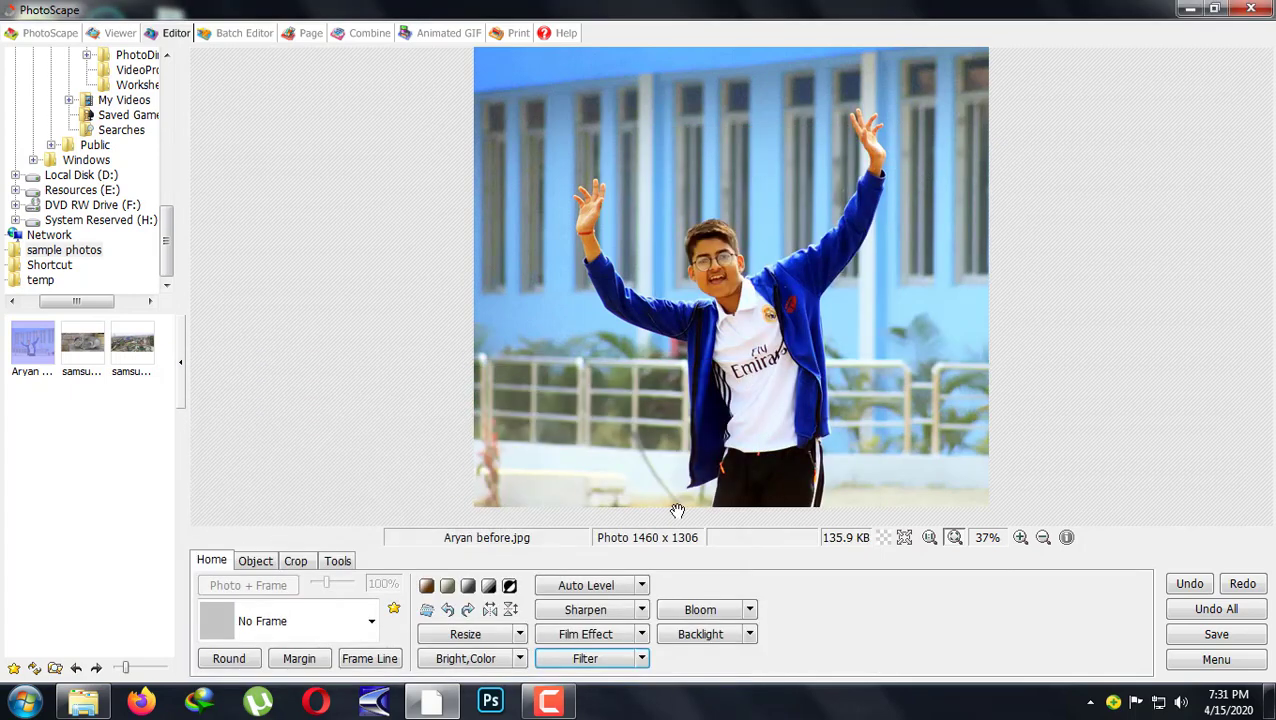
click(643, 658)
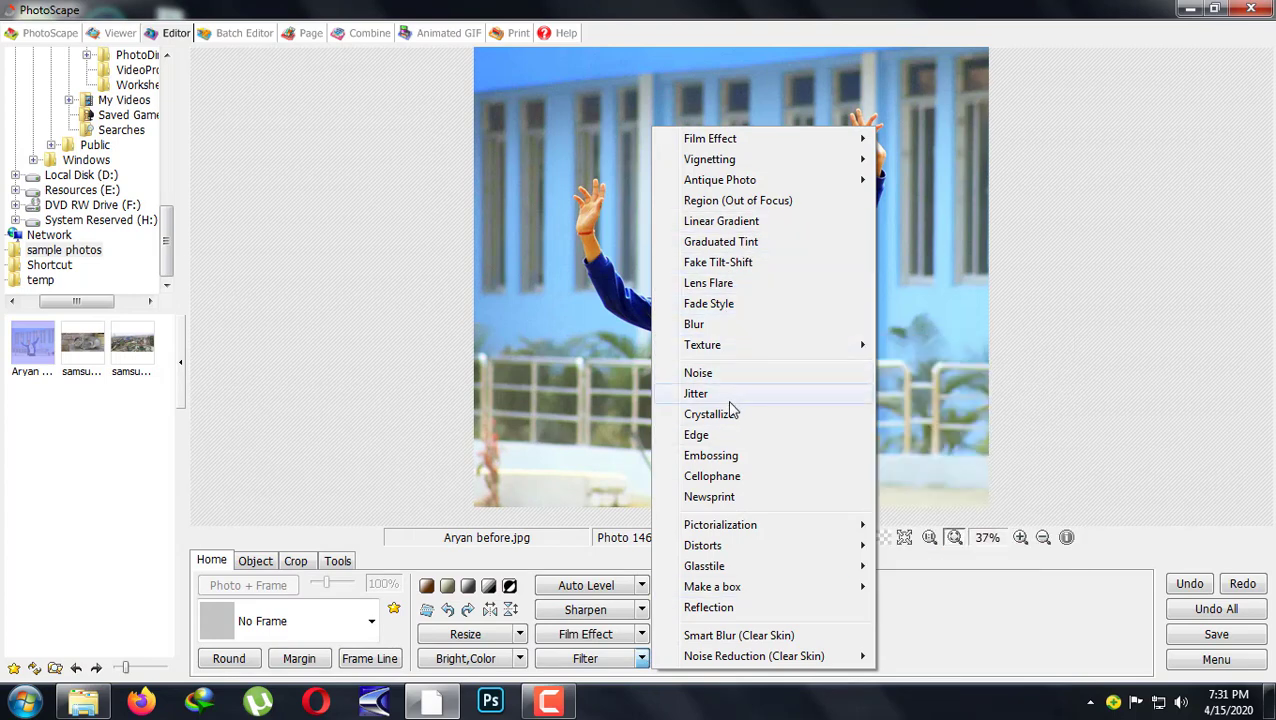
mouse_move(800, 576)
click(933, 629)
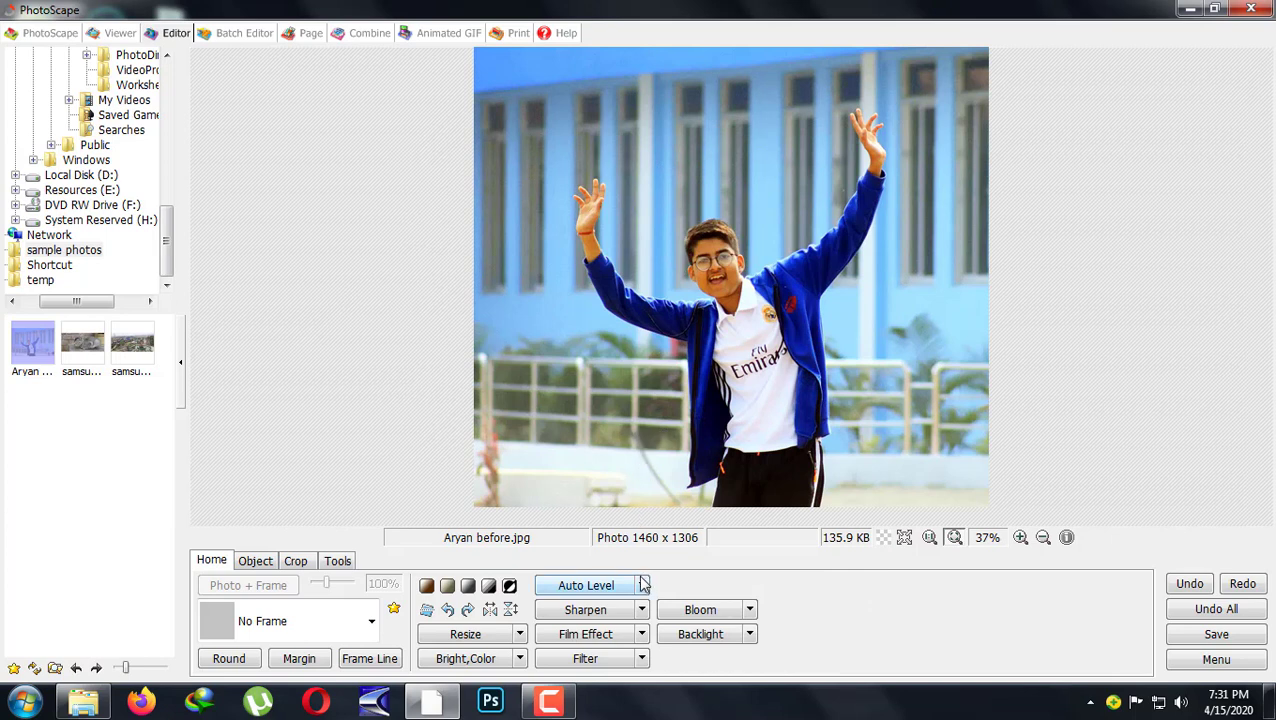
- Look over the preset lengths and the width, height and rotation options for resizing the photo
click(519, 636)
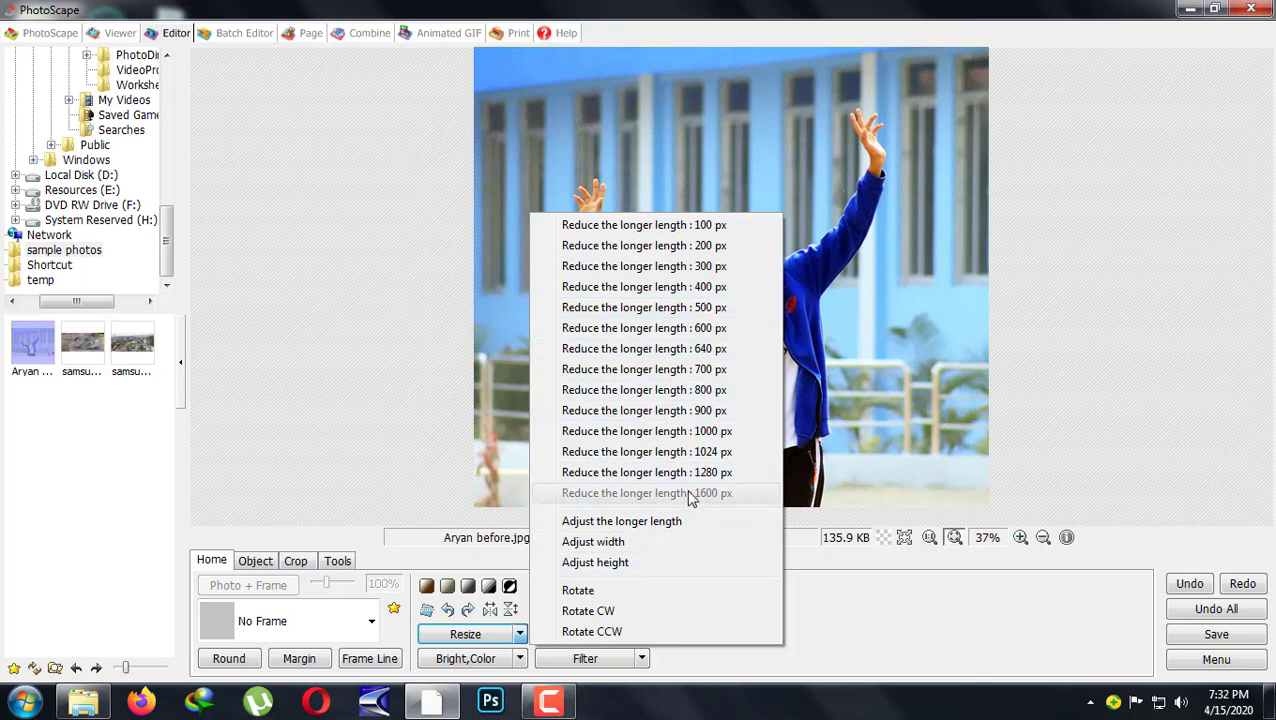
click(940, 377)
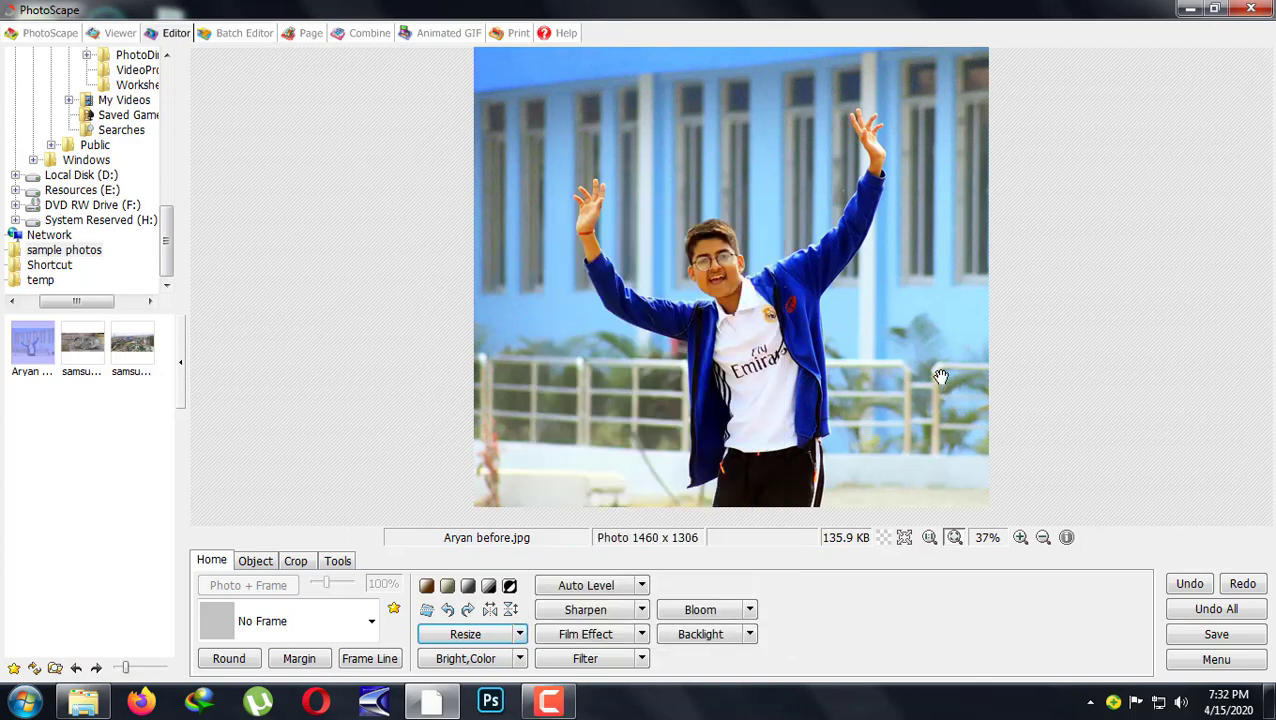
click(521, 635)
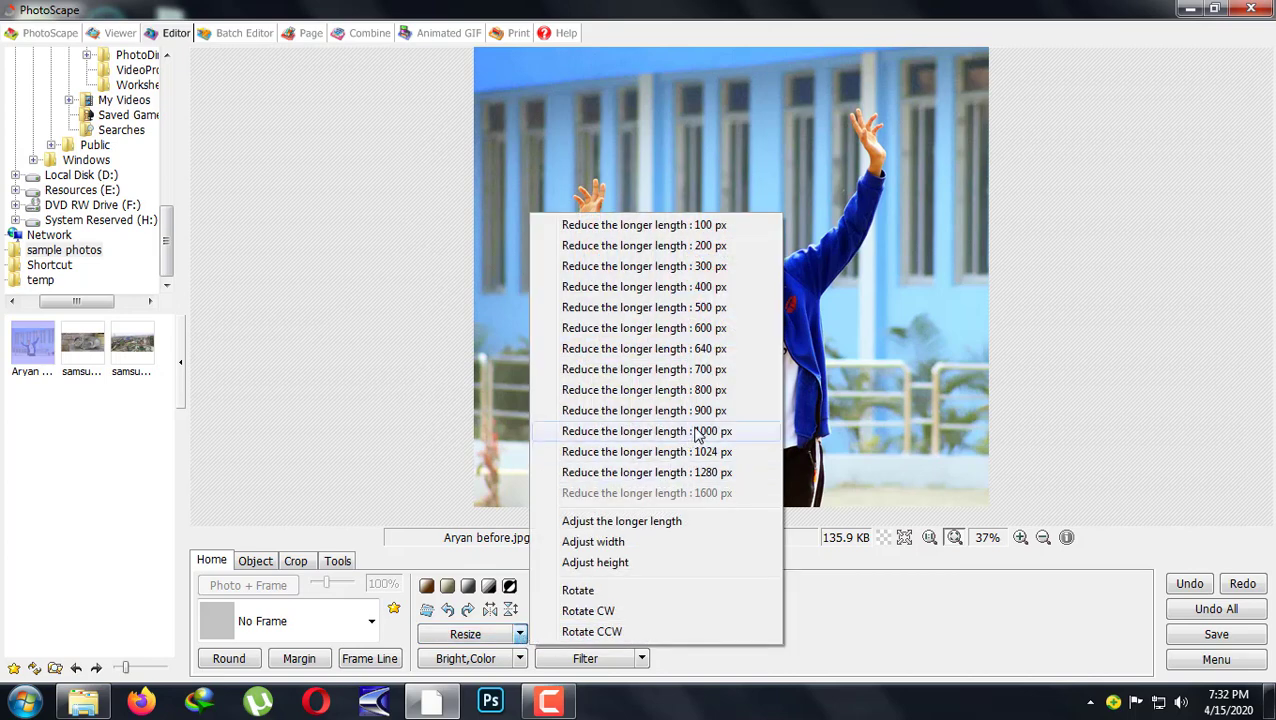
click(846, 632)
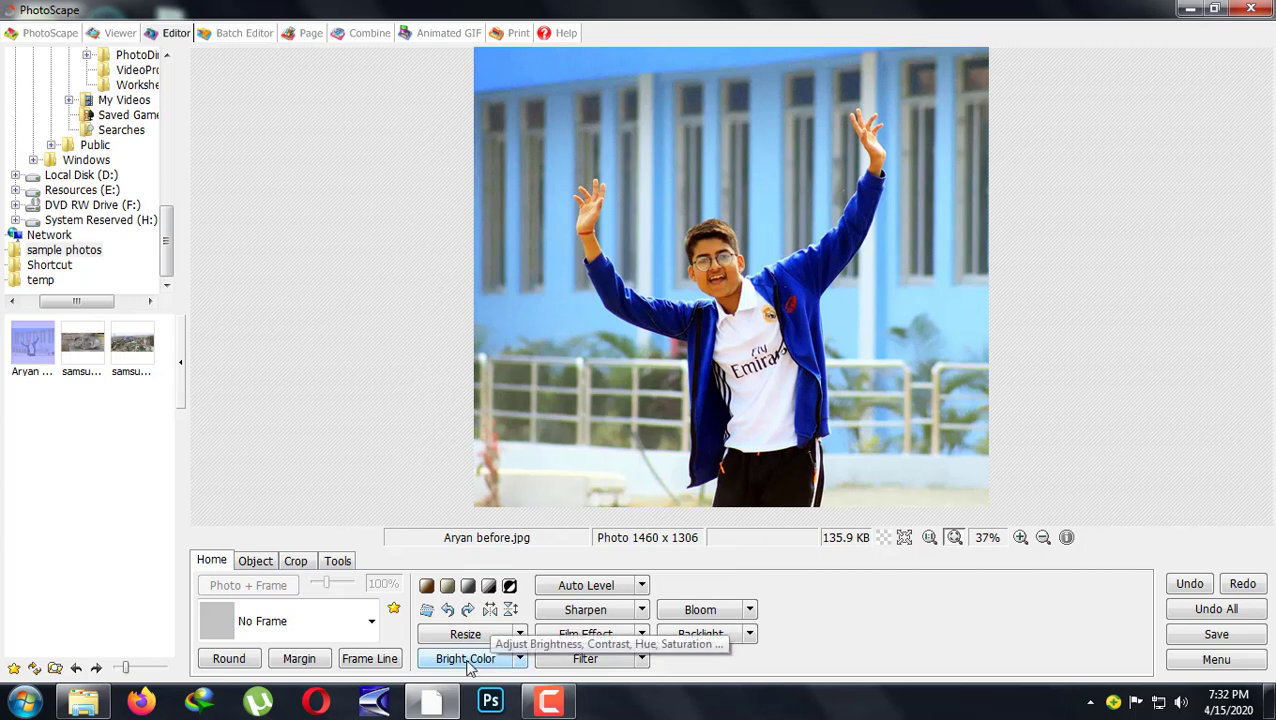
- Look over the available brightness and color adjustments, including the Contrast Enhancement levels
click(520, 660)
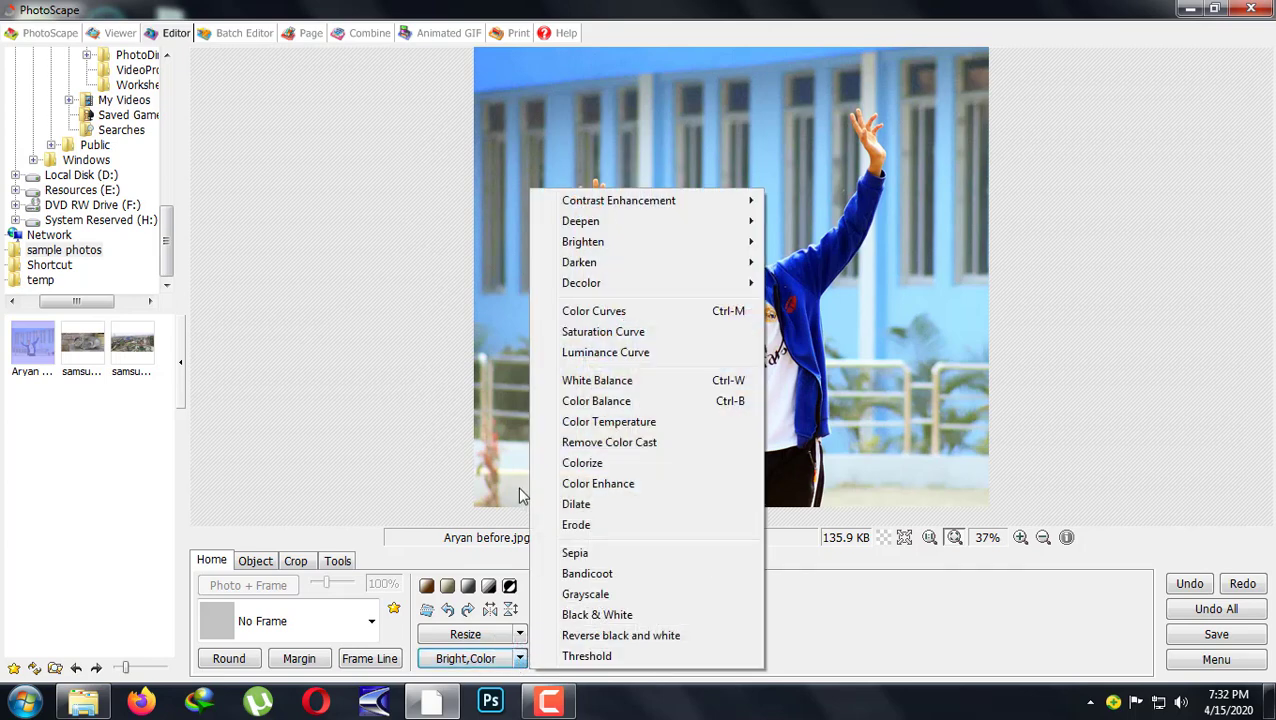
click(1103, 193)
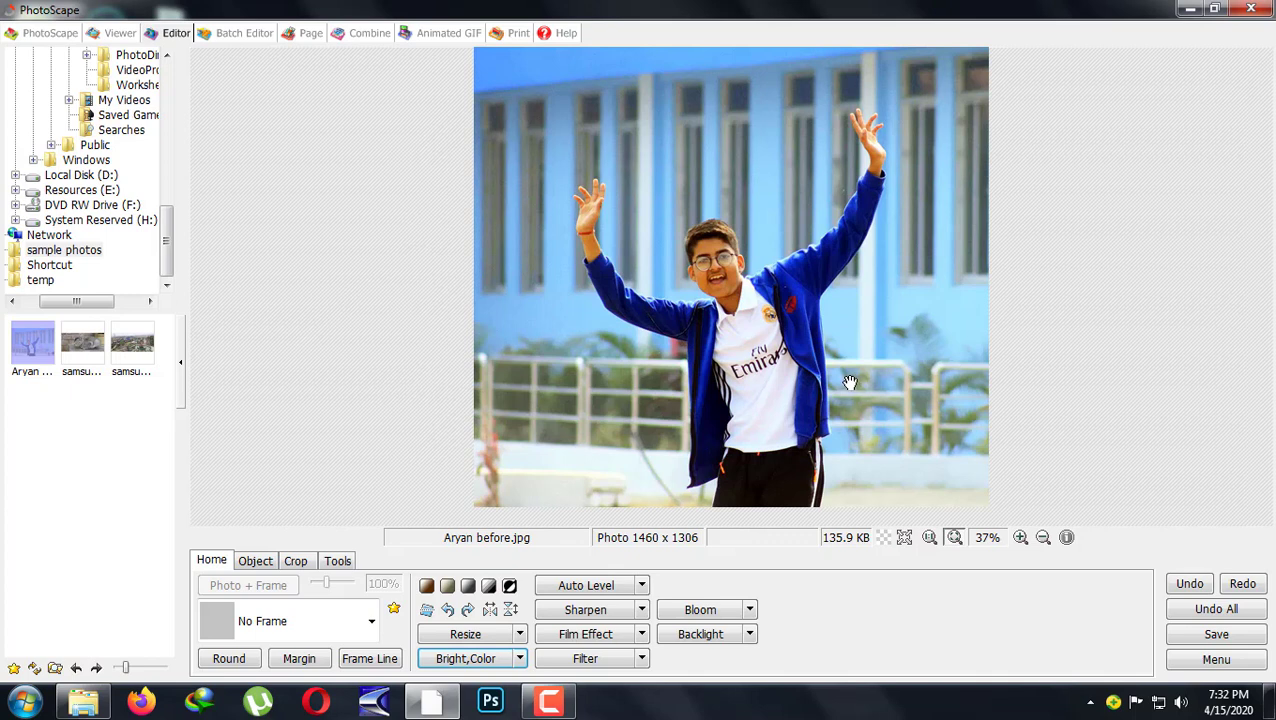
click(520, 660)
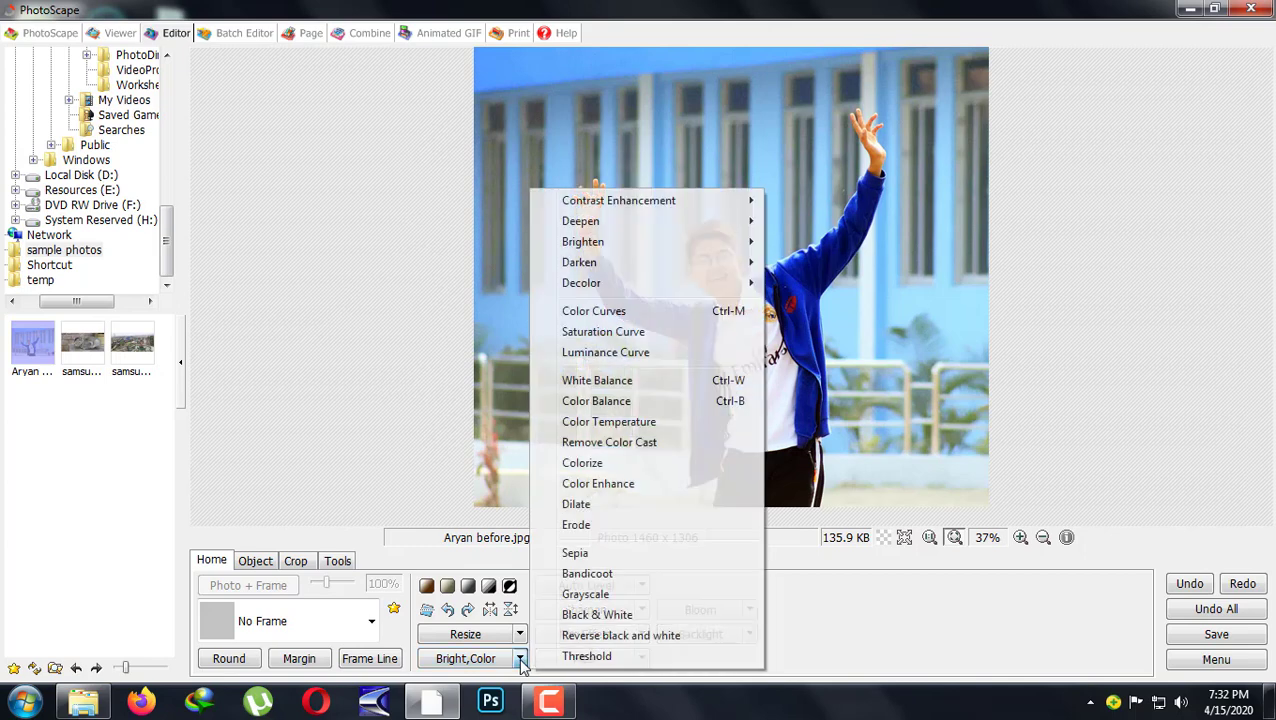
mouse_move(729, 207)
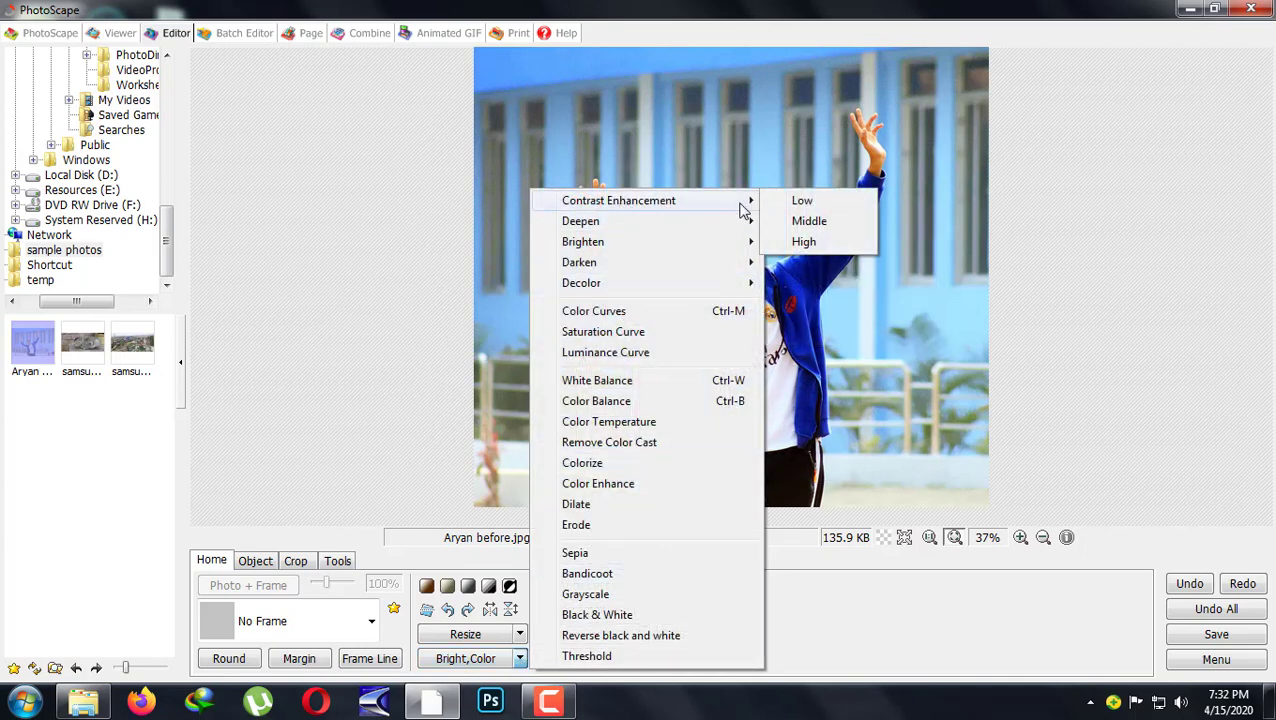
click(1148, 357)
- Try the Middle contrast enhancement on the photo, compare before and after by undoing and redoing, and undo it
click(521, 660)
mouse_move(650, 211)
click(812, 224)
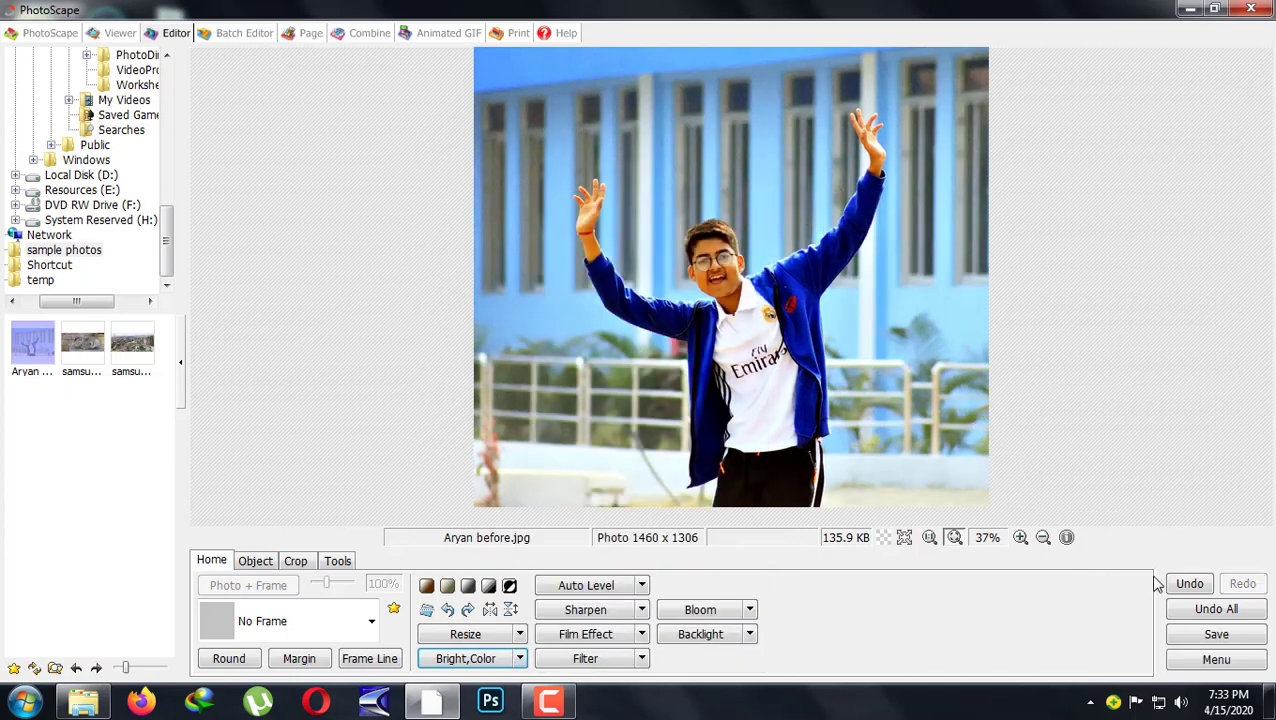
click(1189, 584)
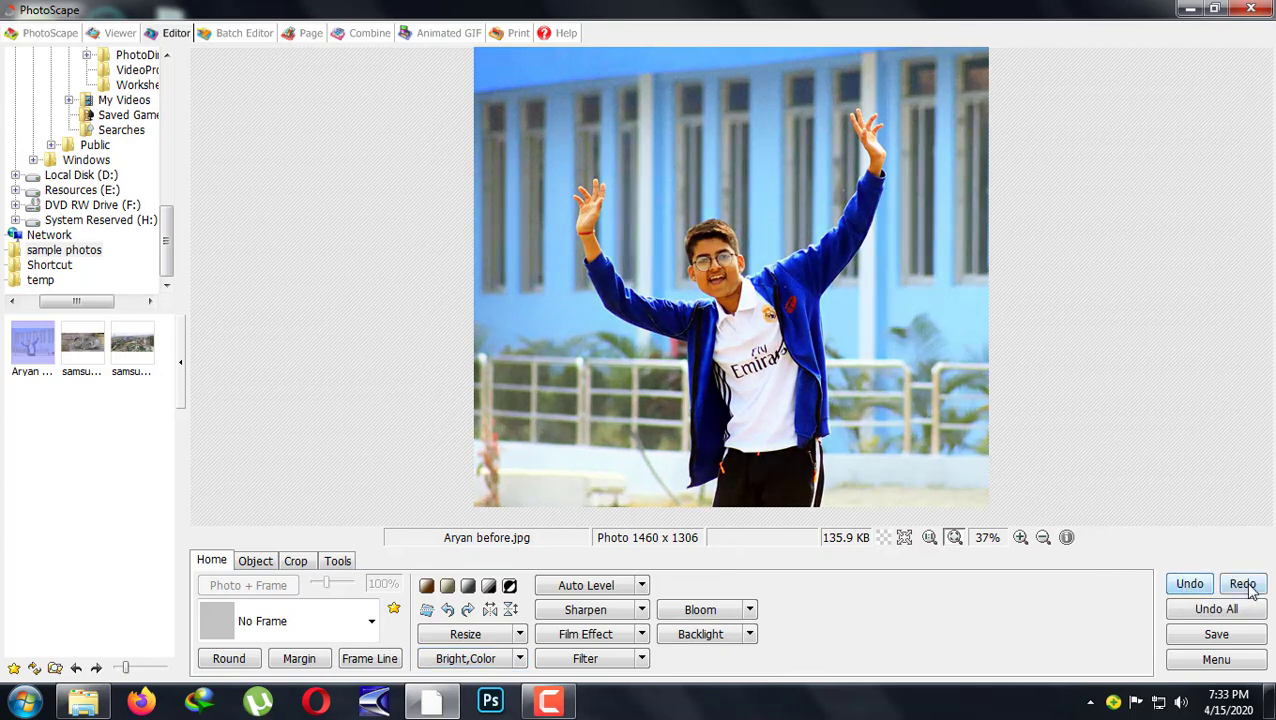
click(1244, 585)
click(1192, 585)
- Apply the Low contrast enhancement to the photo
click(522, 660)
mouse_move(686, 201)
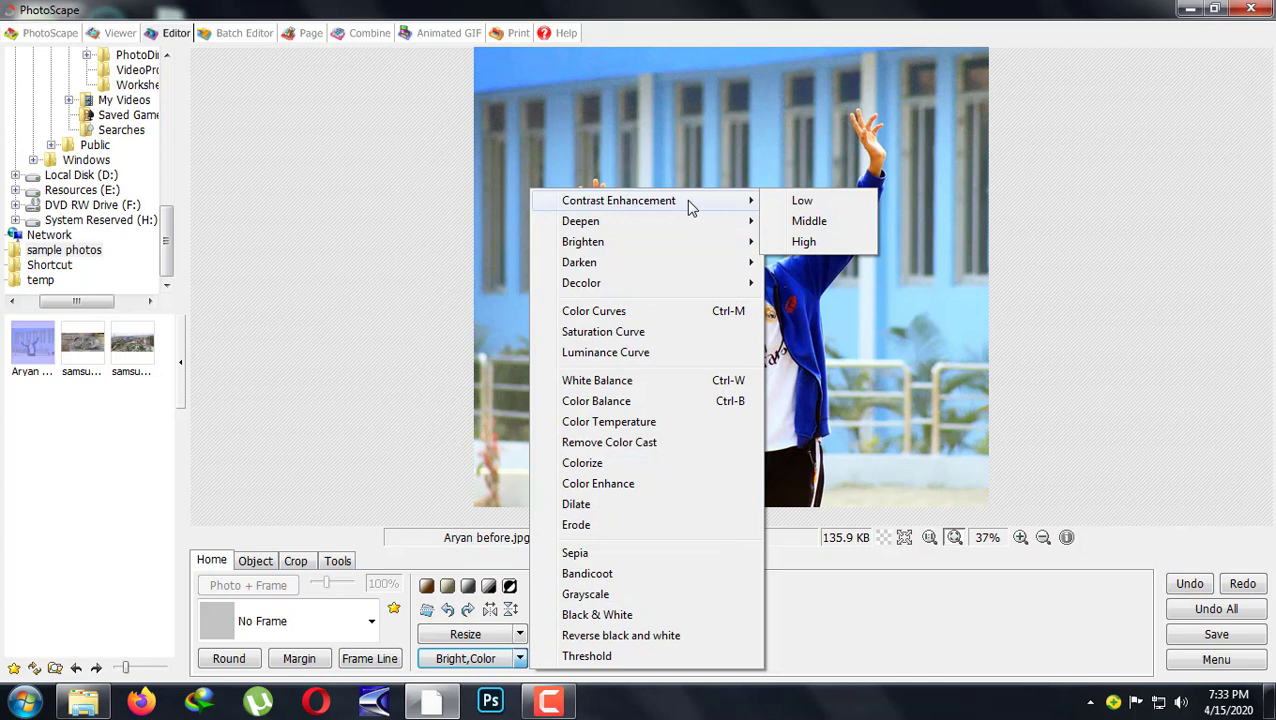
click(798, 203)
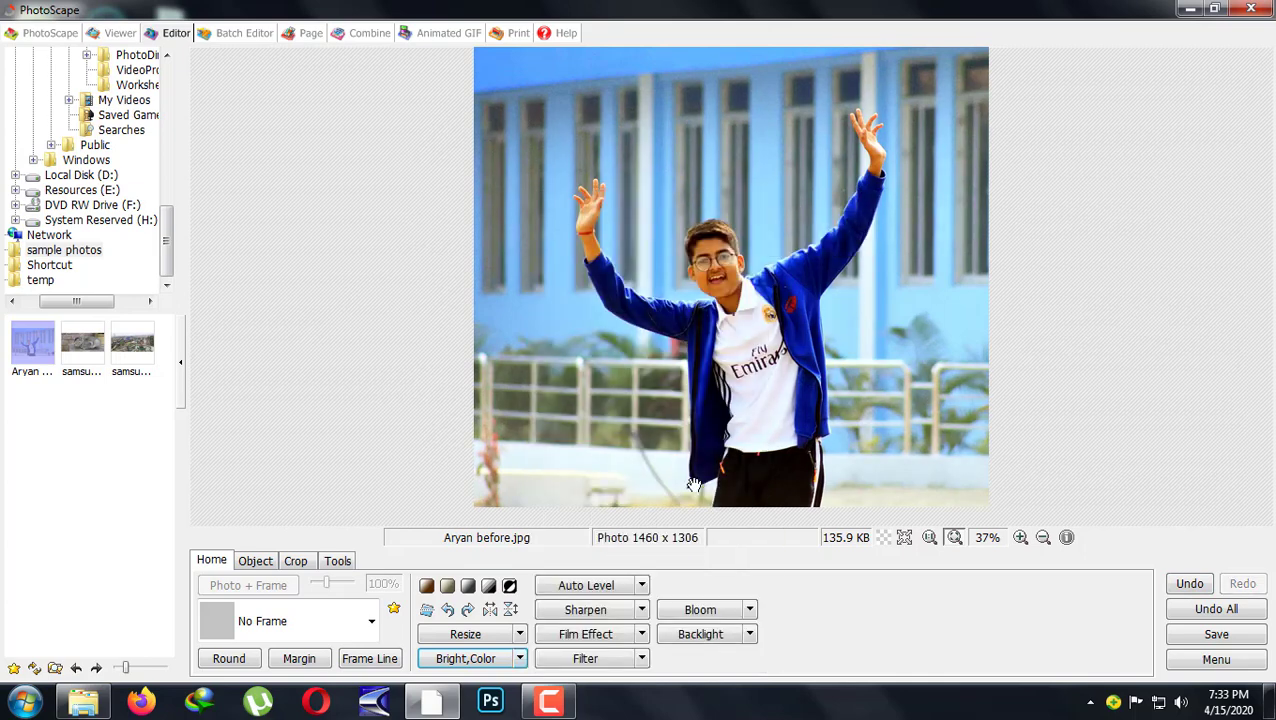
- Try the Middle Deepen adjustment on the photo, compare before and after by undoing and redoing, and undo it
click(520, 658)
mouse_move(604, 222)
click(1113, 204)
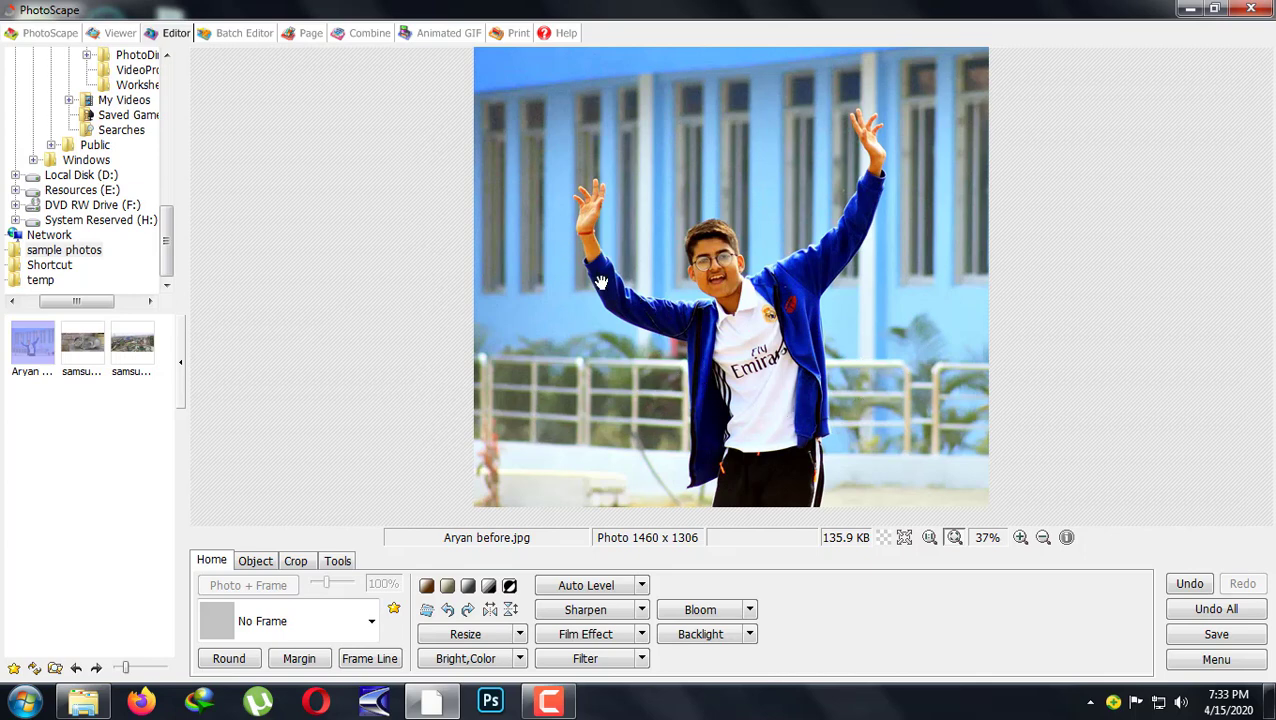
click(521, 658)
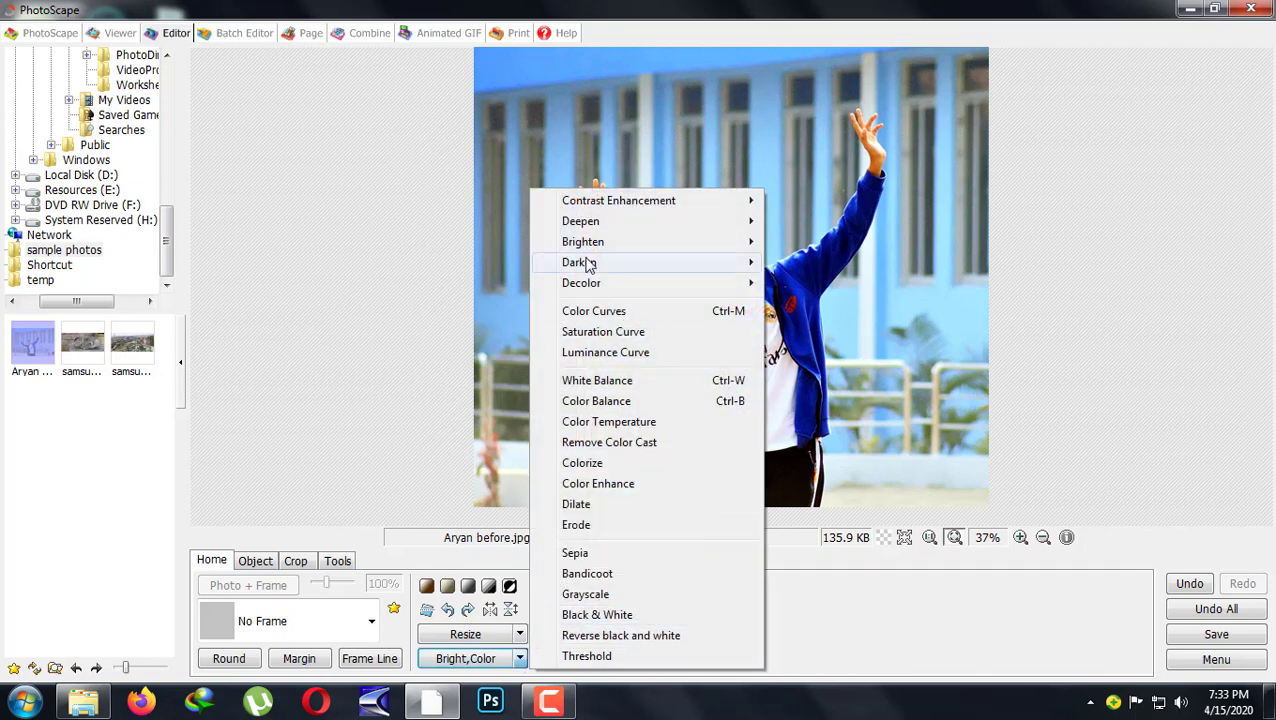
mouse_move(601, 242)
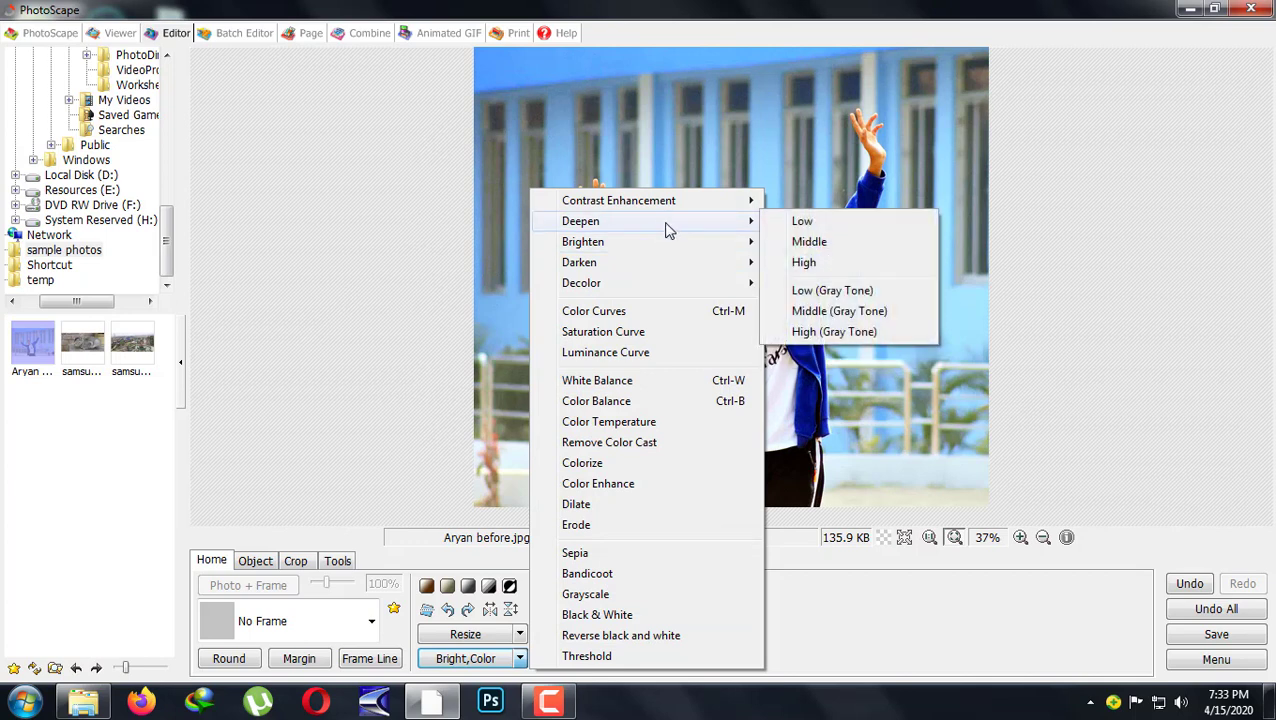
click(797, 243)
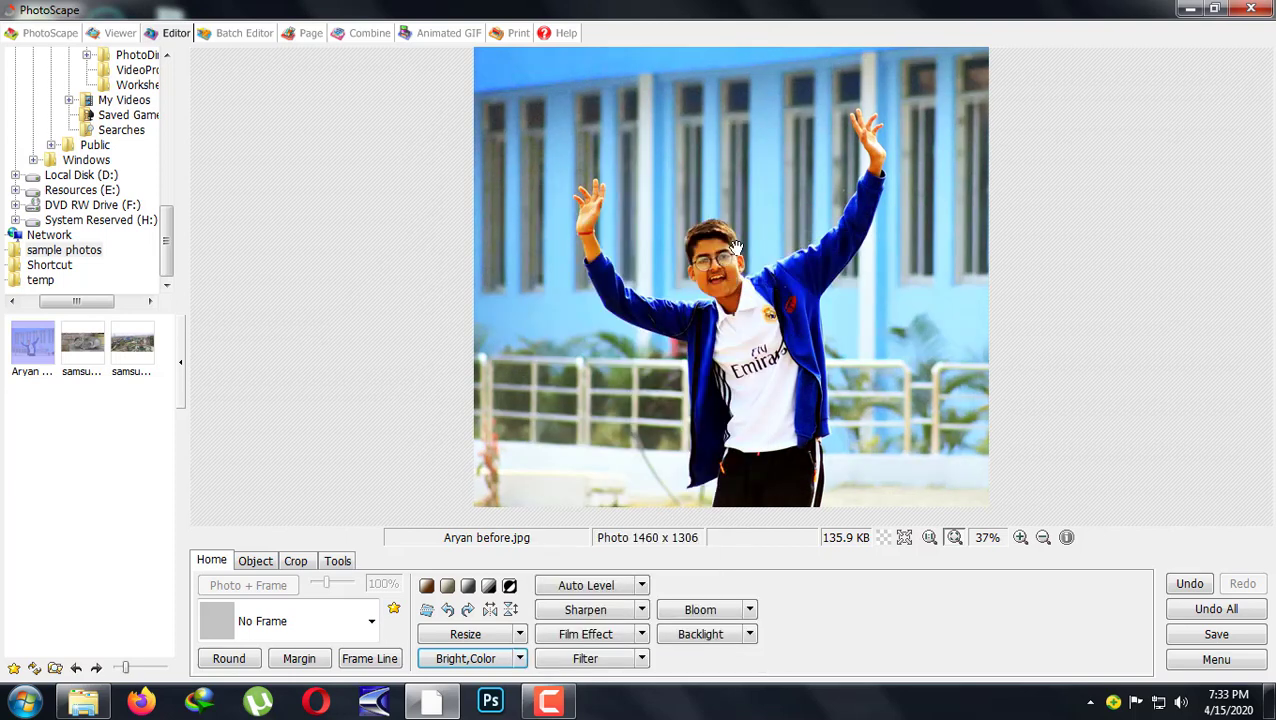
click(1186, 588)
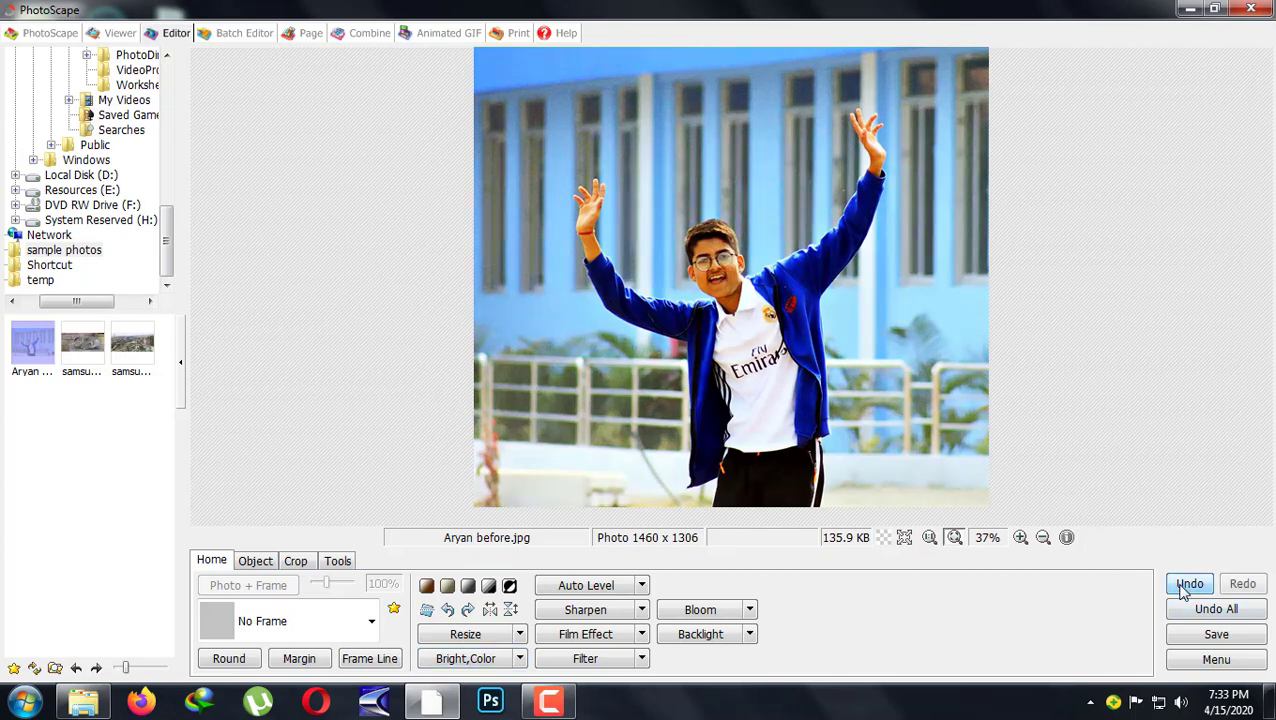
click(1238, 586)
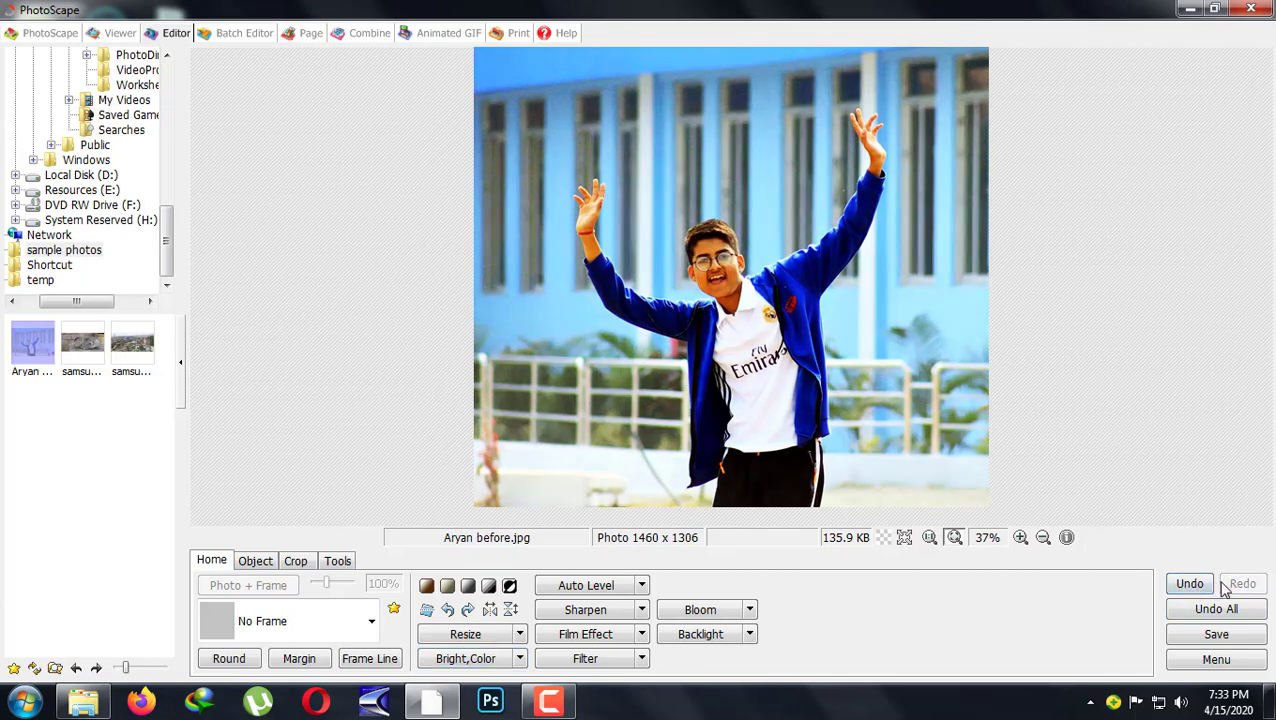
click(1190, 586)
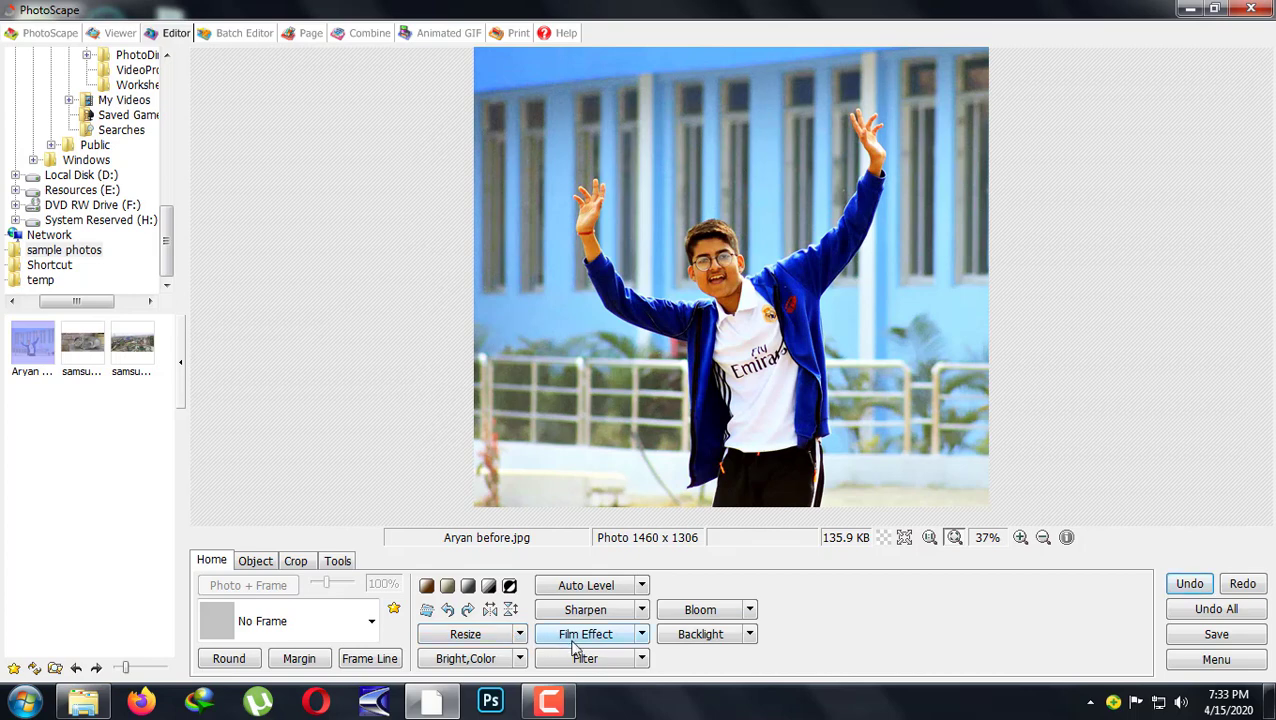
- Apply the Low Deepen adjustment to the photo
click(520, 658)
mouse_move(670, 229)
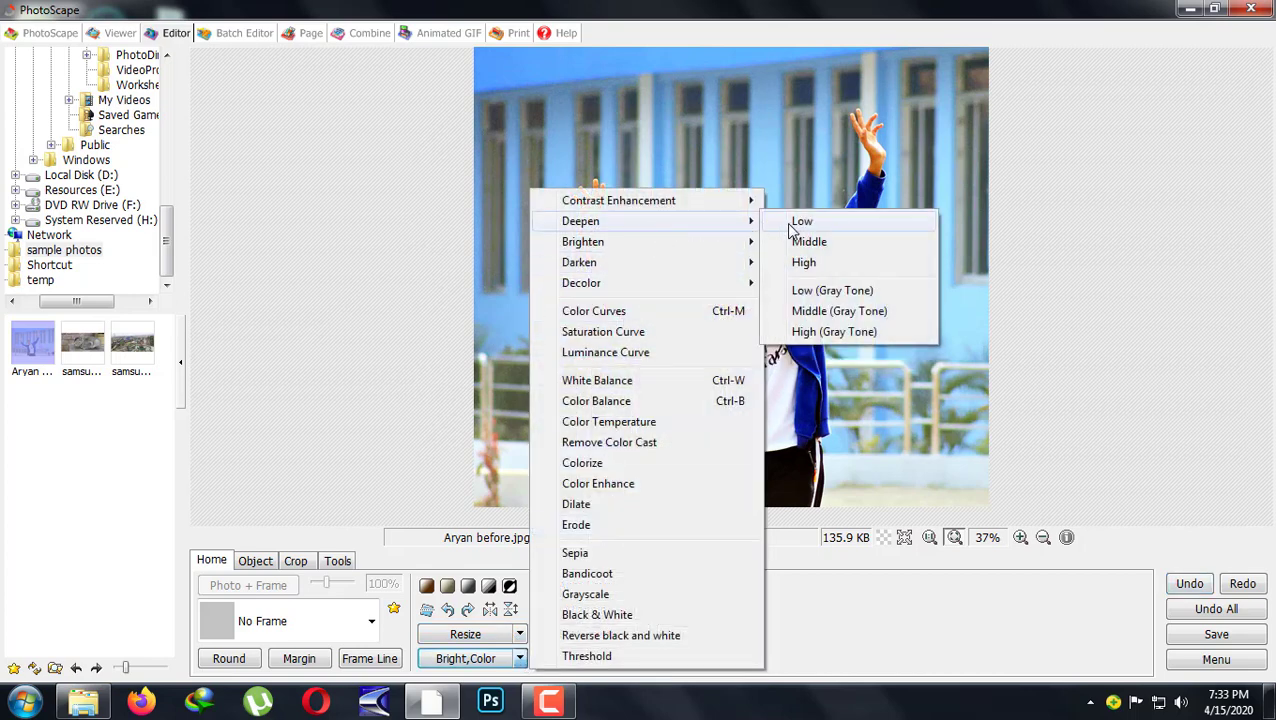
click(790, 229)
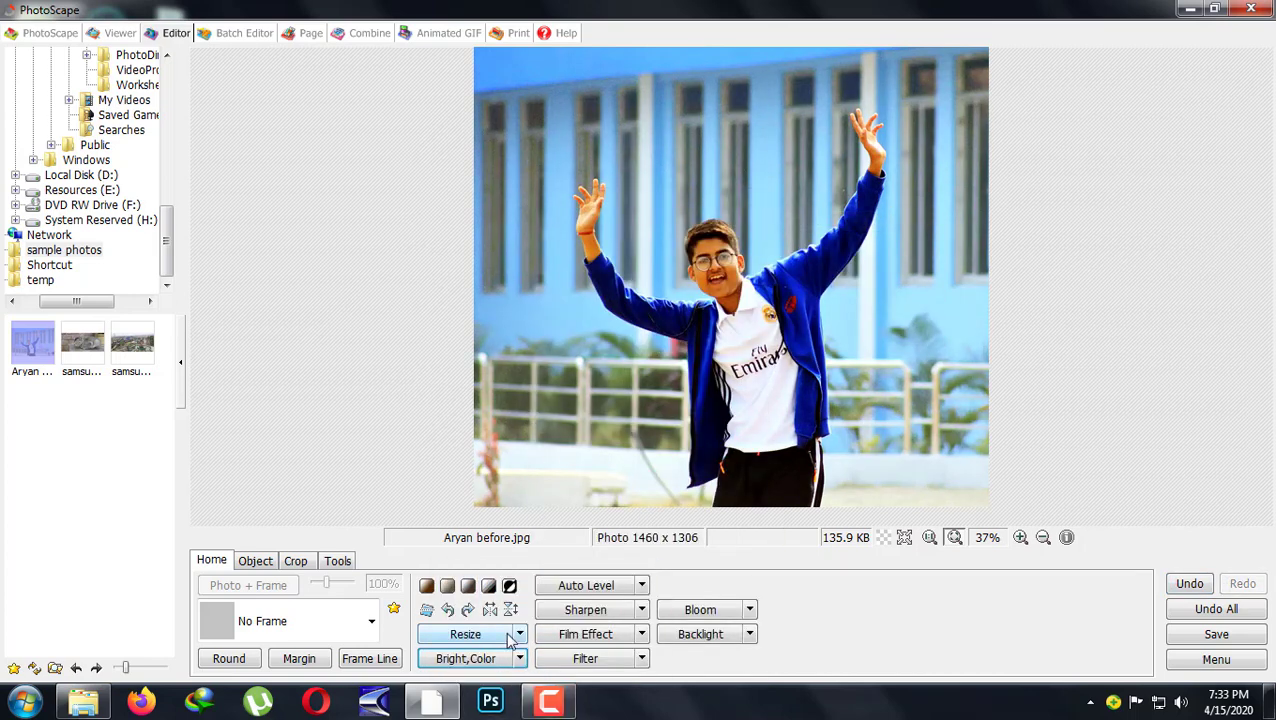
- Try the Middle Brighten adjustment on the photo, and undo it
click(520, 659)
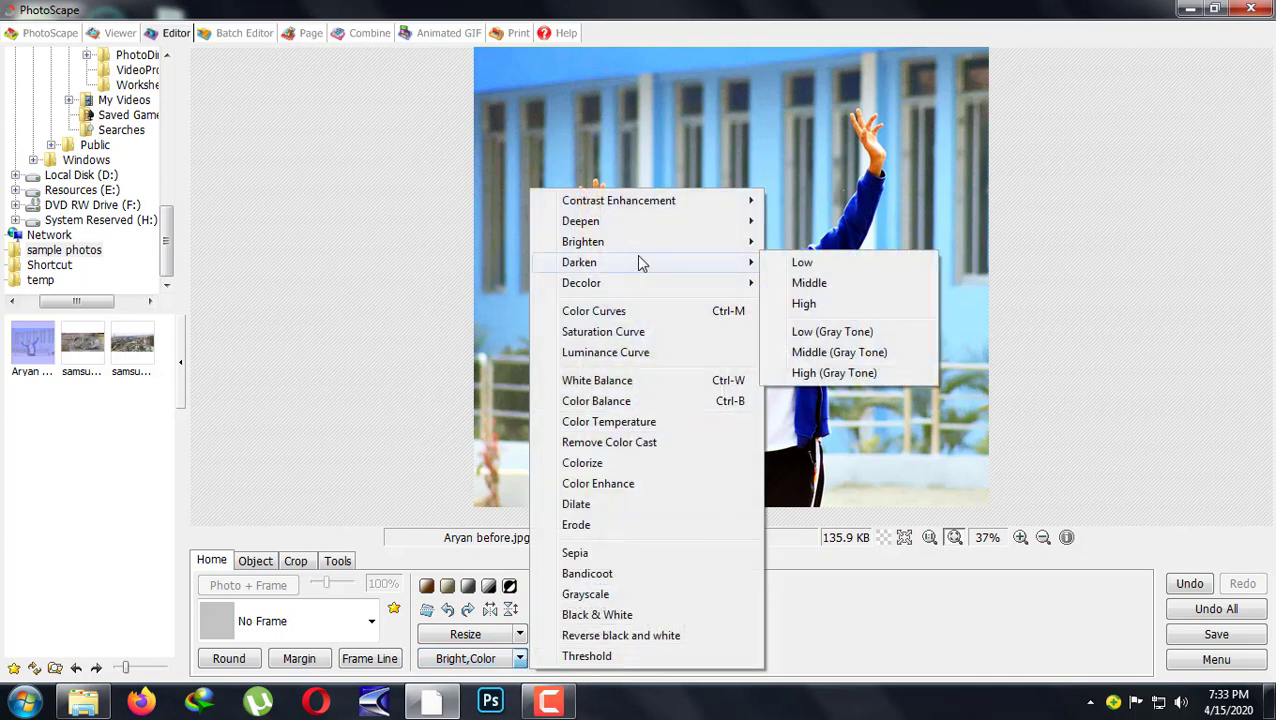
mouse_move(714, 244)
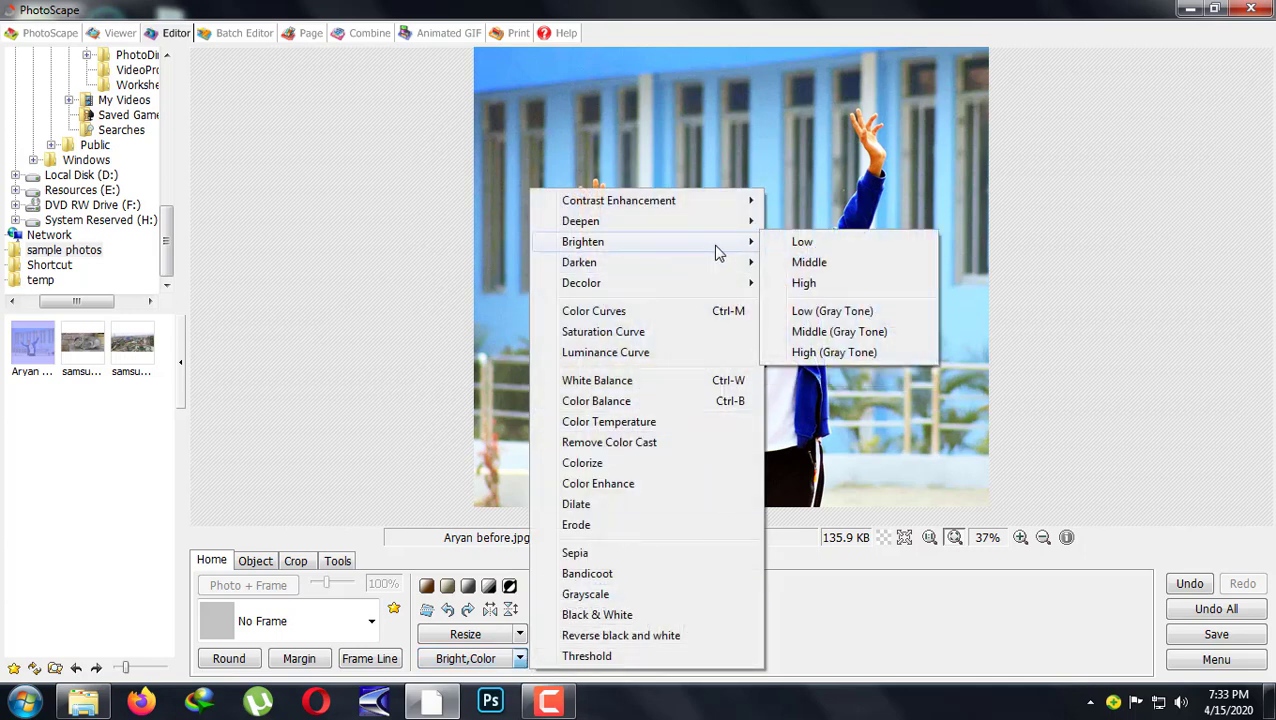
click(803, 263)
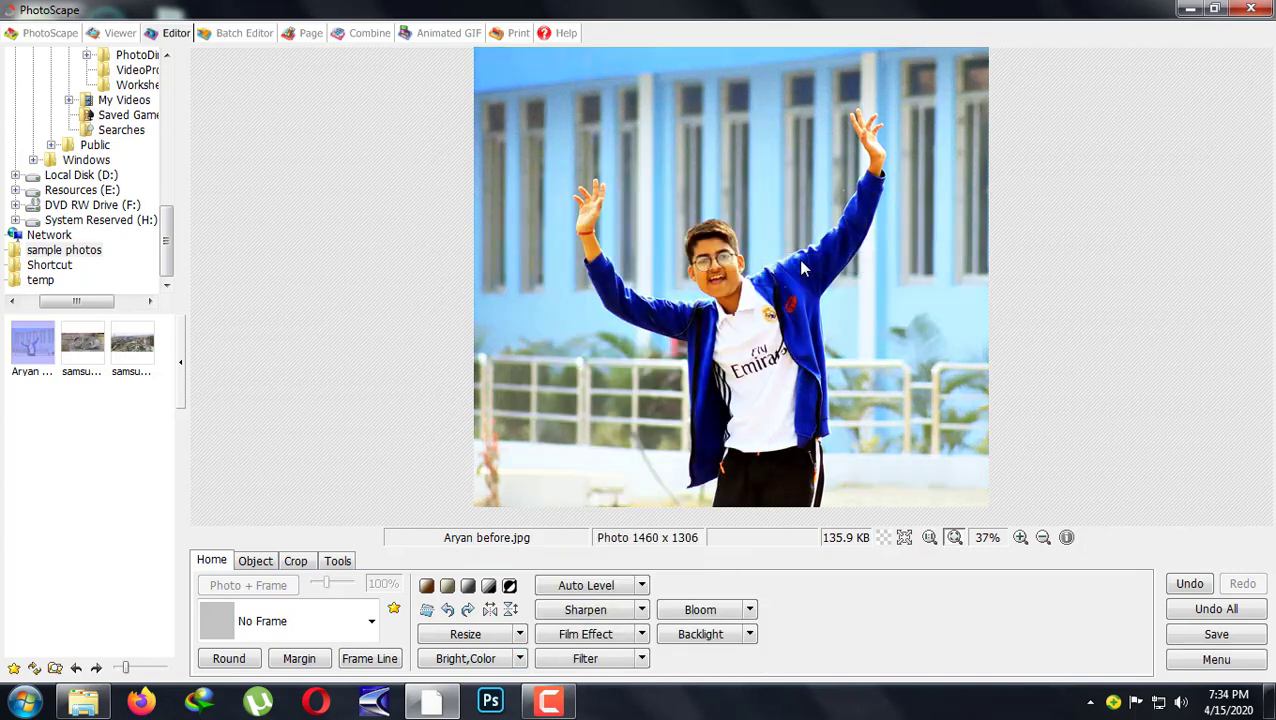
click(1196, 584)
- Apply the Low Brighten adjustment to the photo, comparing before and after by undoing and redoing it
click(518, 660)
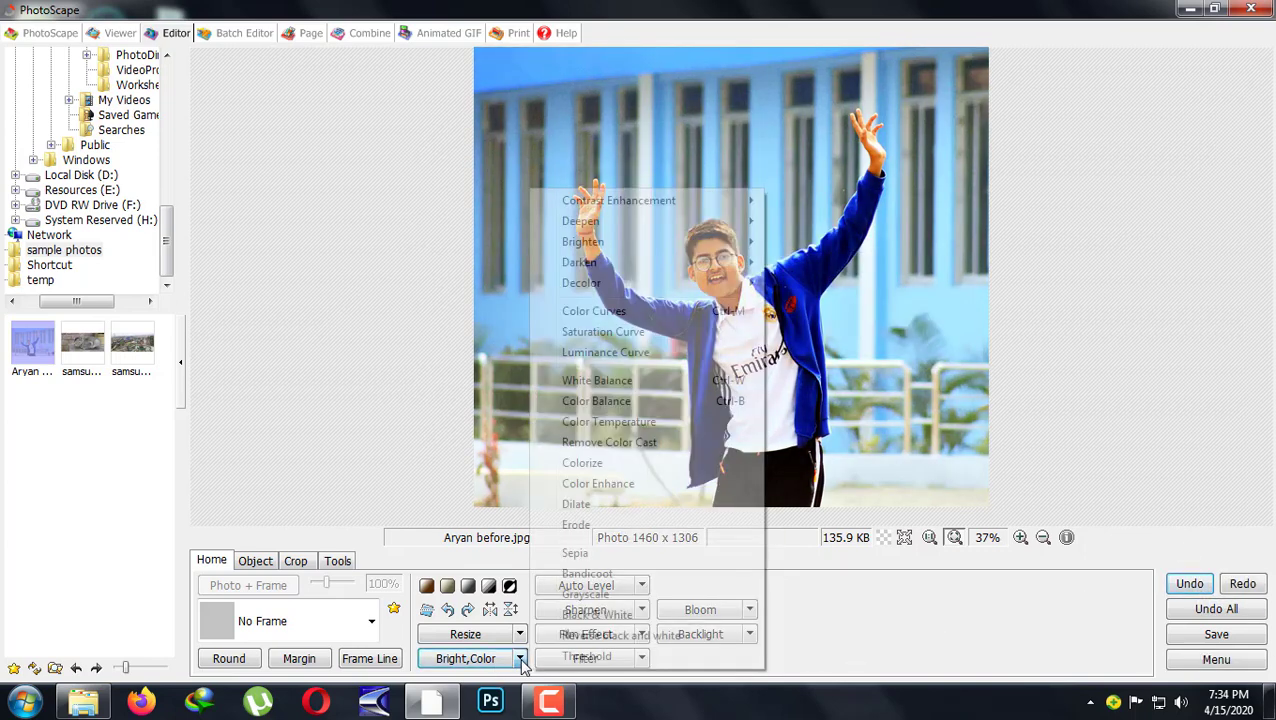
mouse_move(620, 241)
click(820, 250)
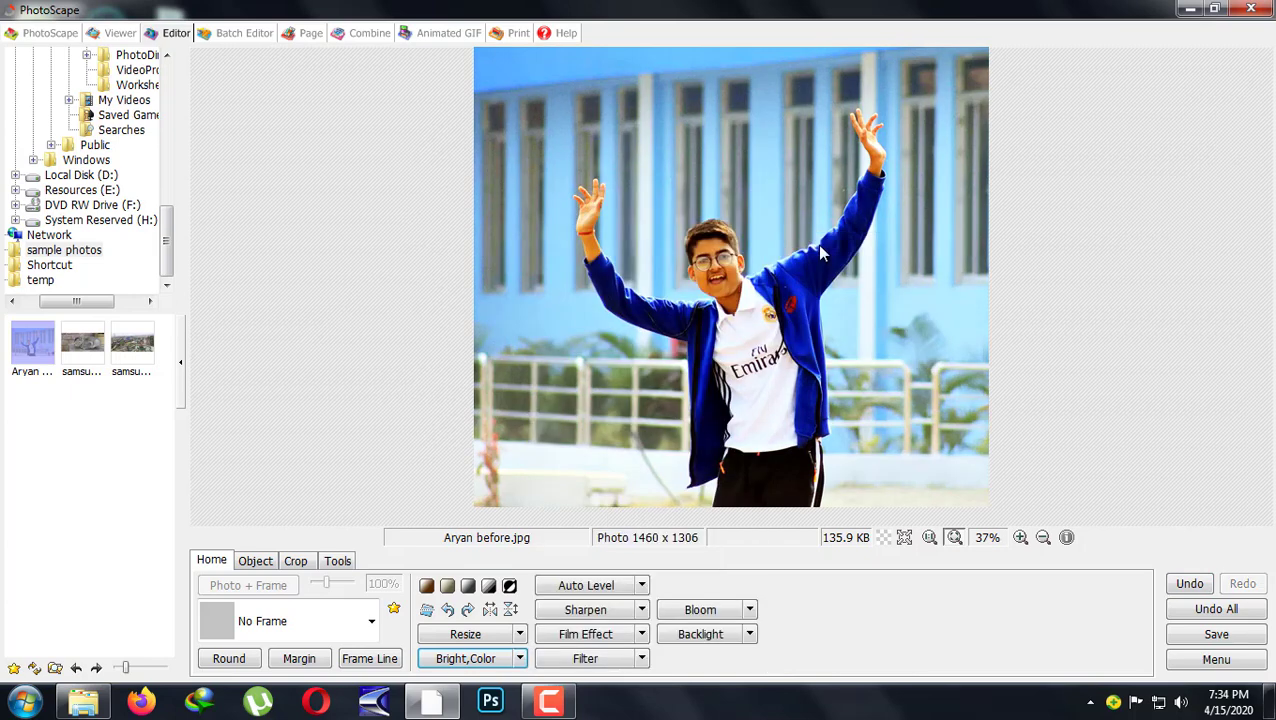
click(1193, 588)
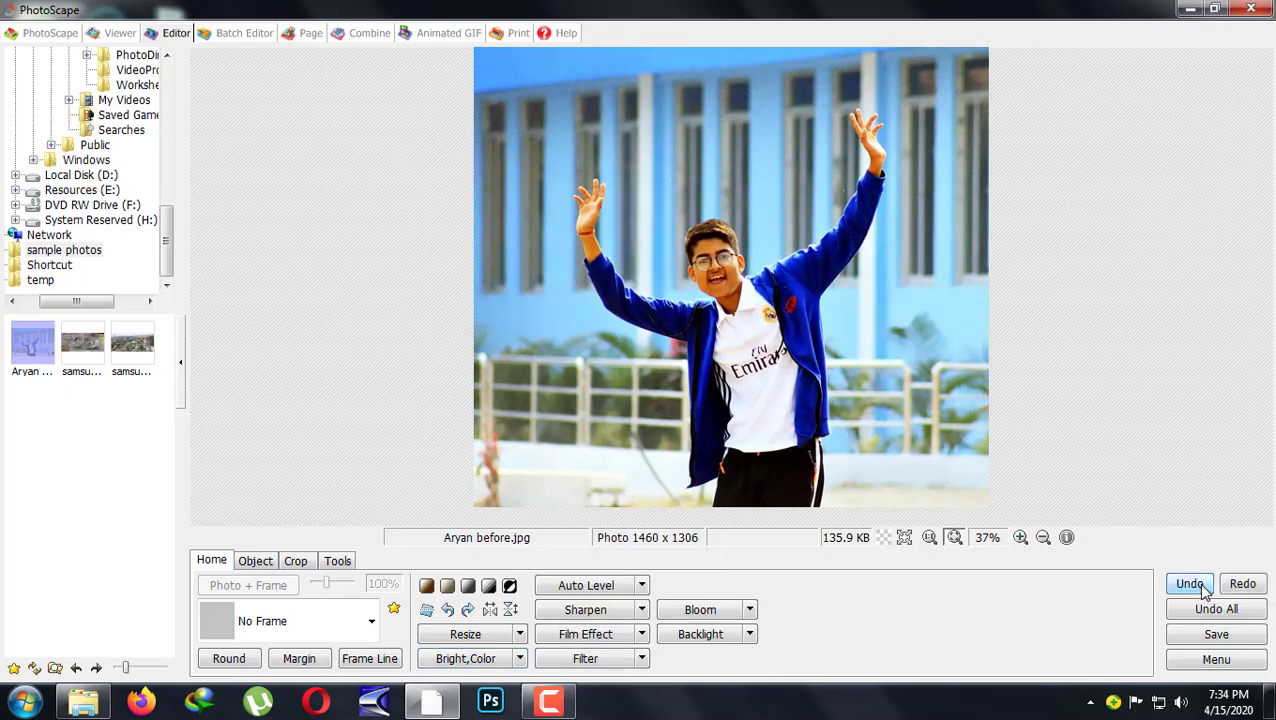
click(1244, 586)
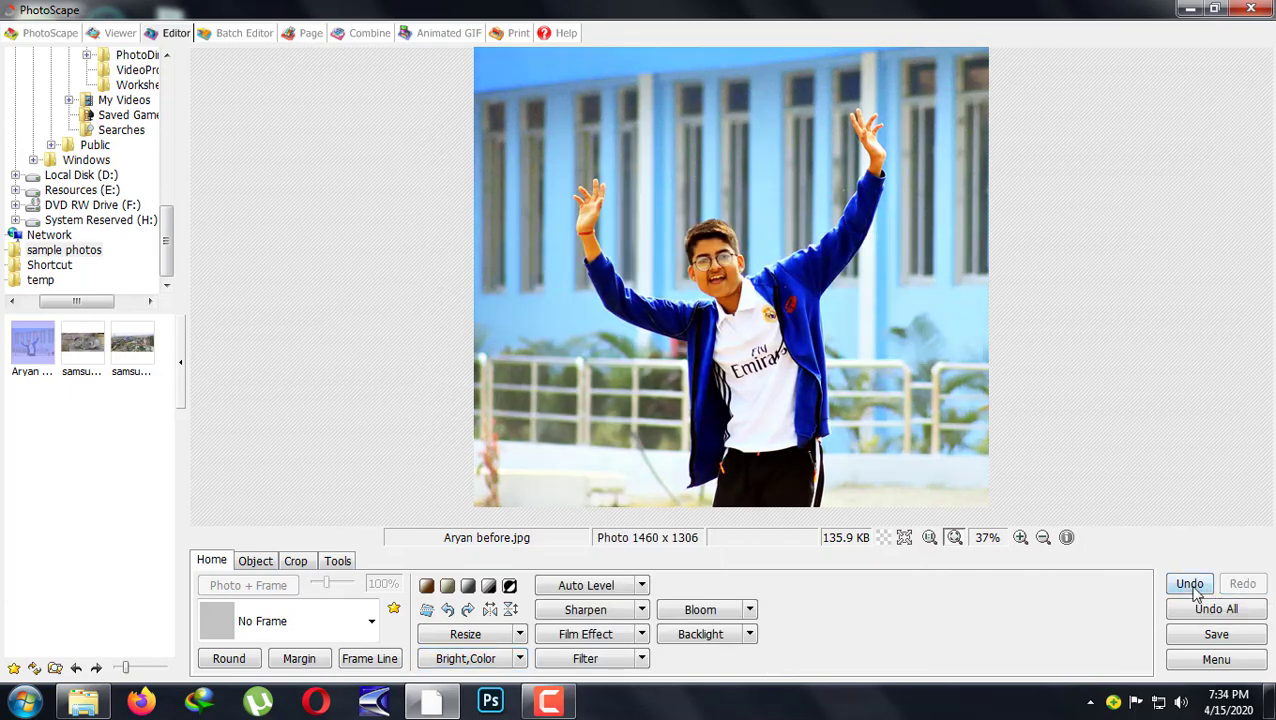
- Examine the Decolor levels and the Color Curves settings without applying any of them
click(520, 658)
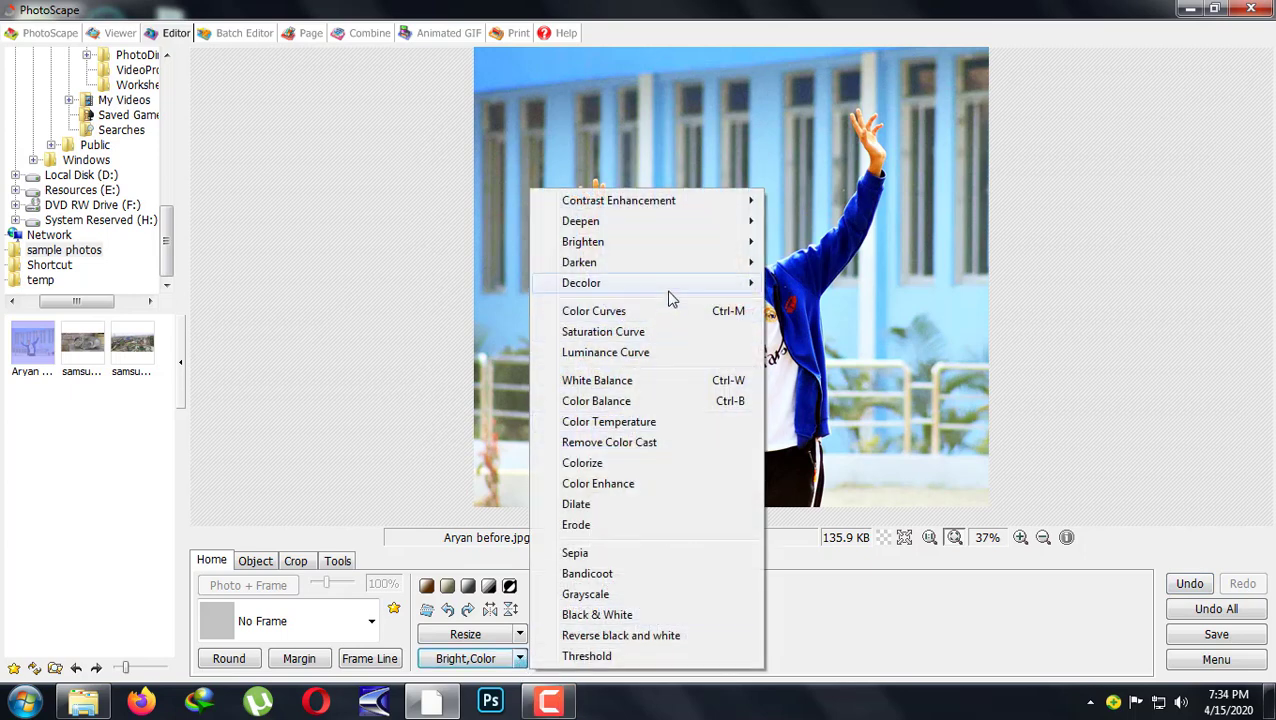
mouse_move(669, 288)
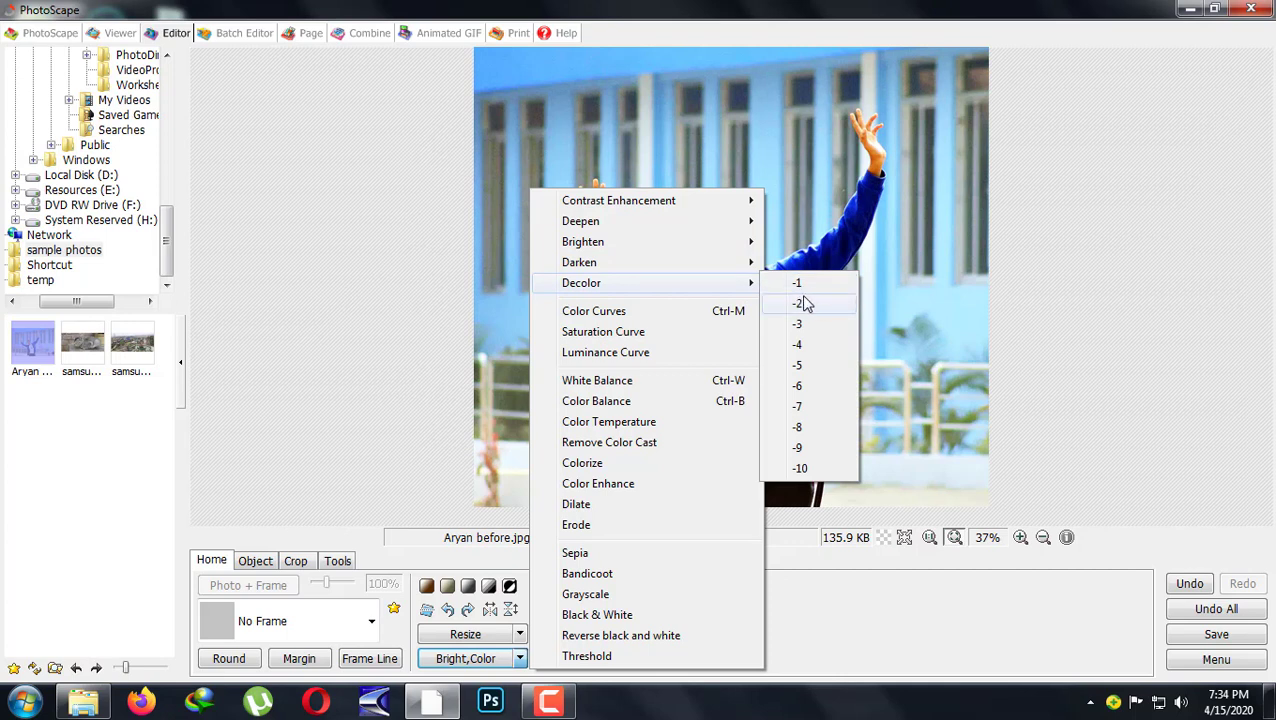
click(597, 311)
click(347, 372)
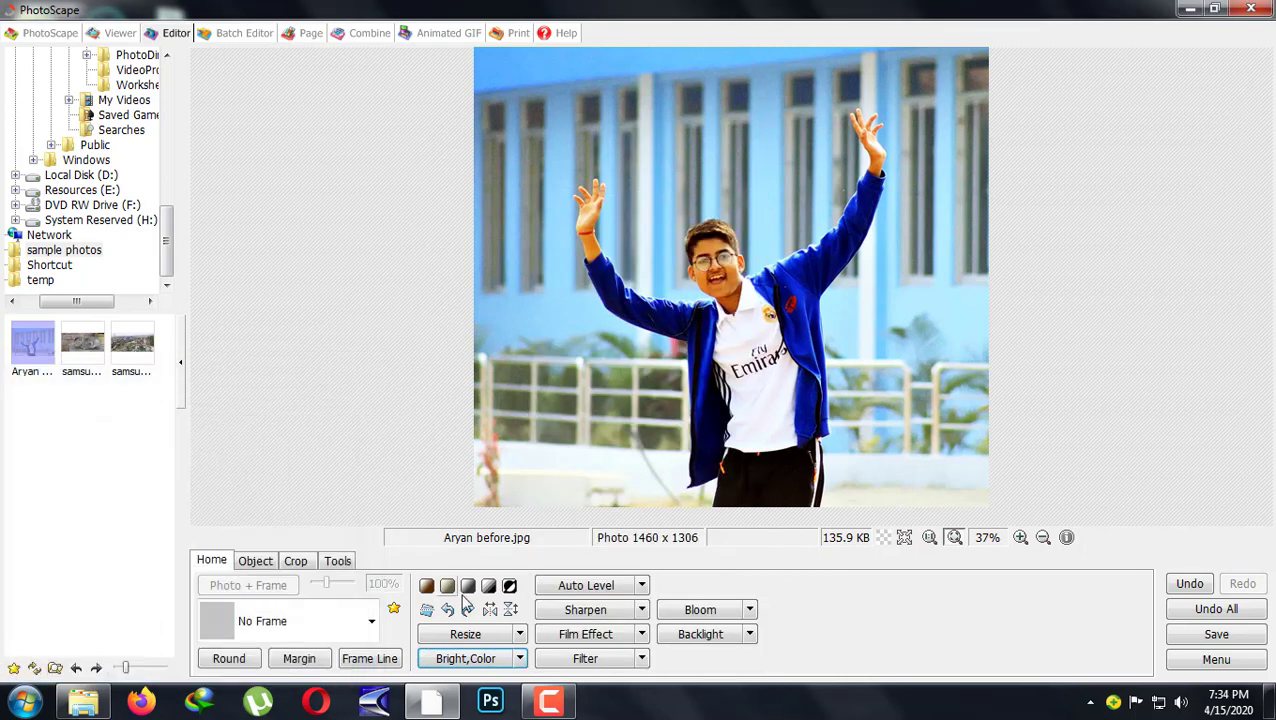
- Try raising the upper part of the photo's Saturation Curve, compare before and after by undoing and redoing, and undo it
click(520, 660)
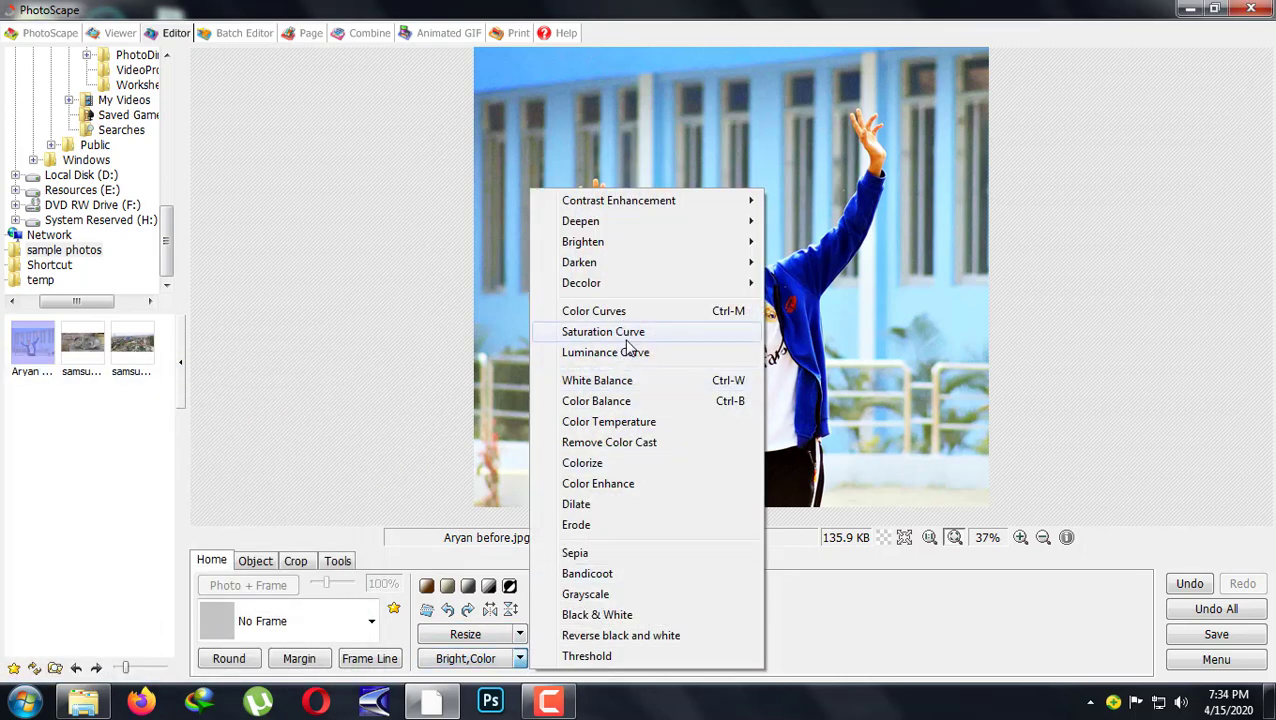
click(603, 332)
drag(170, 482, 190, 450)
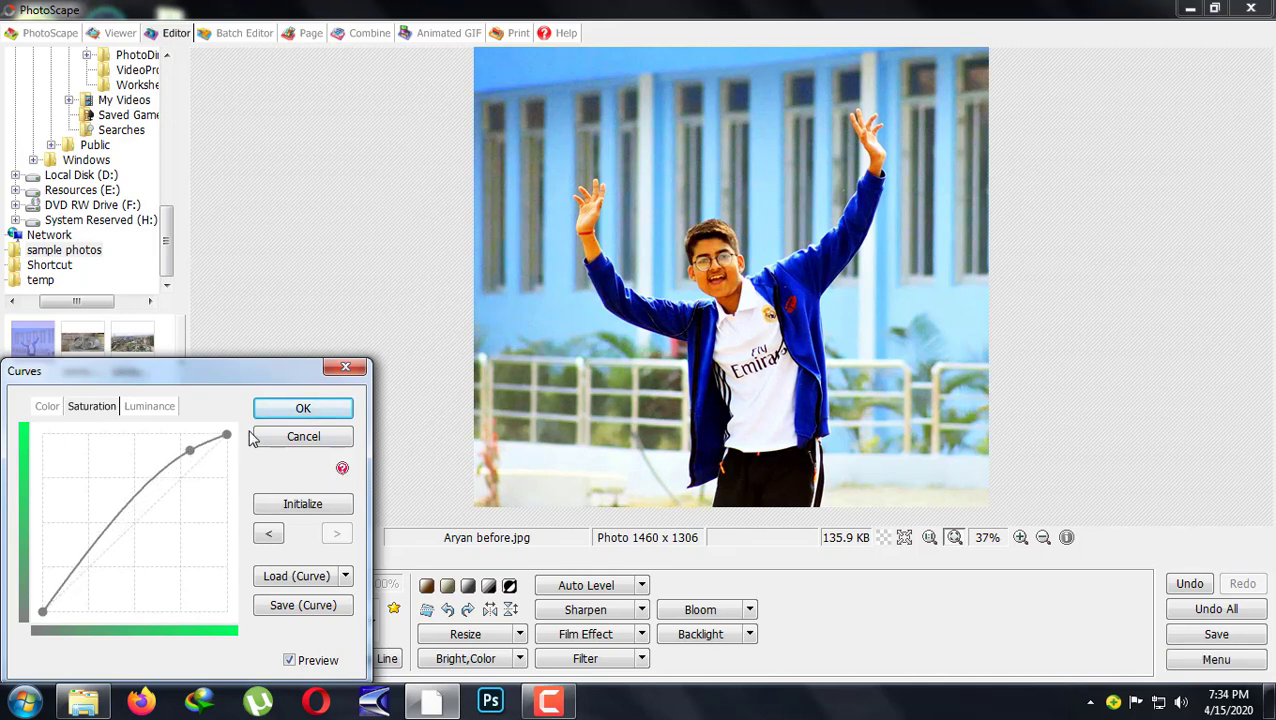
click(303, 409)
click(1190, 587)
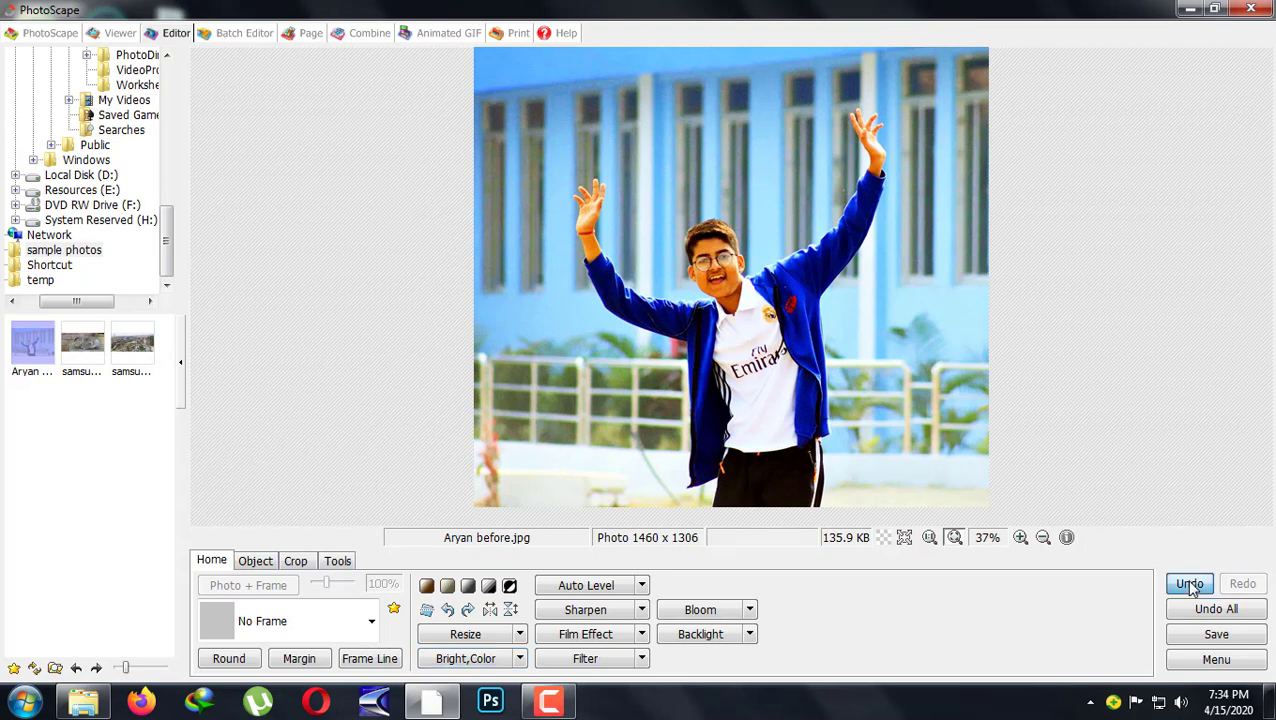
click(1190, 587)
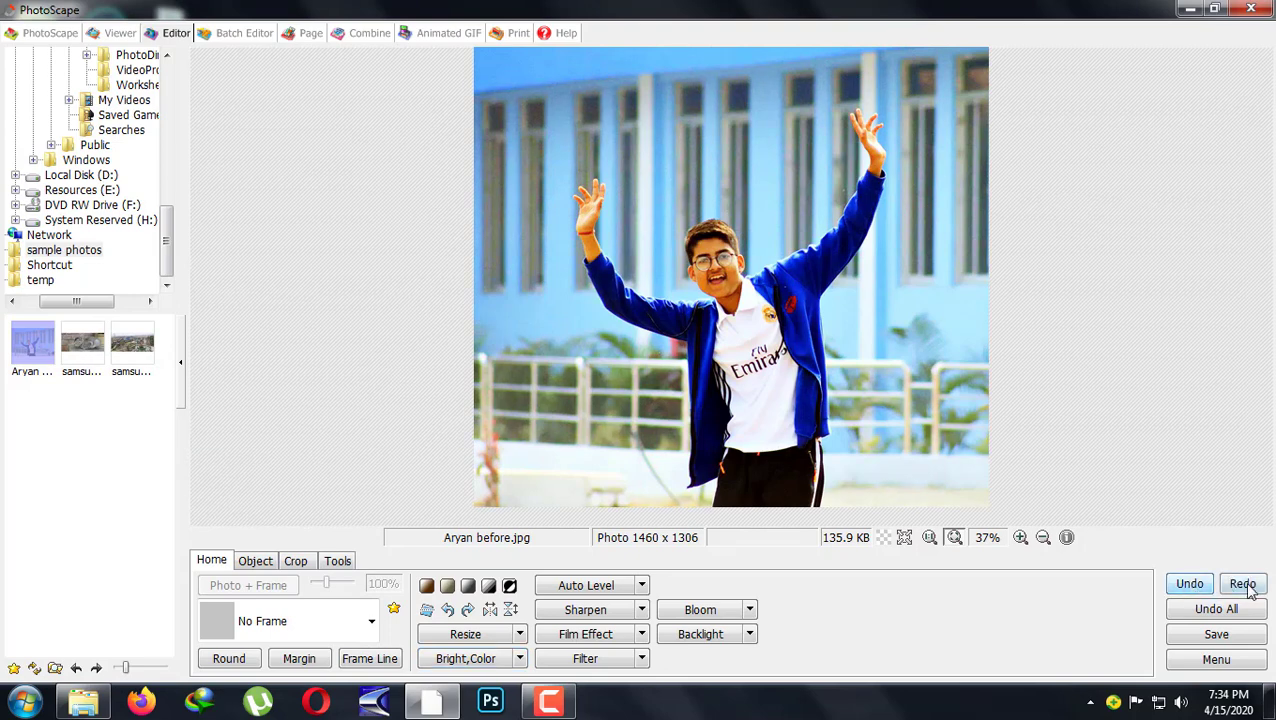
click(1245, 586)
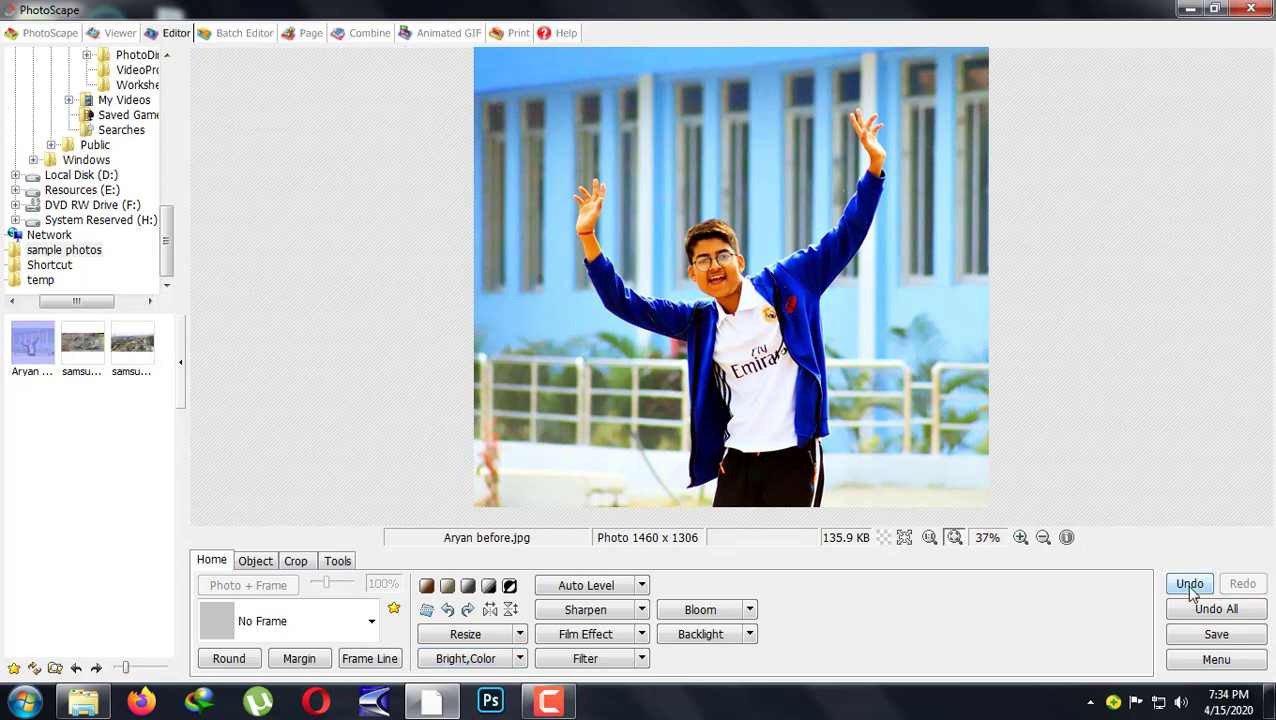
click(1190, 587)
click(1234, 588)
click(1192, 588)
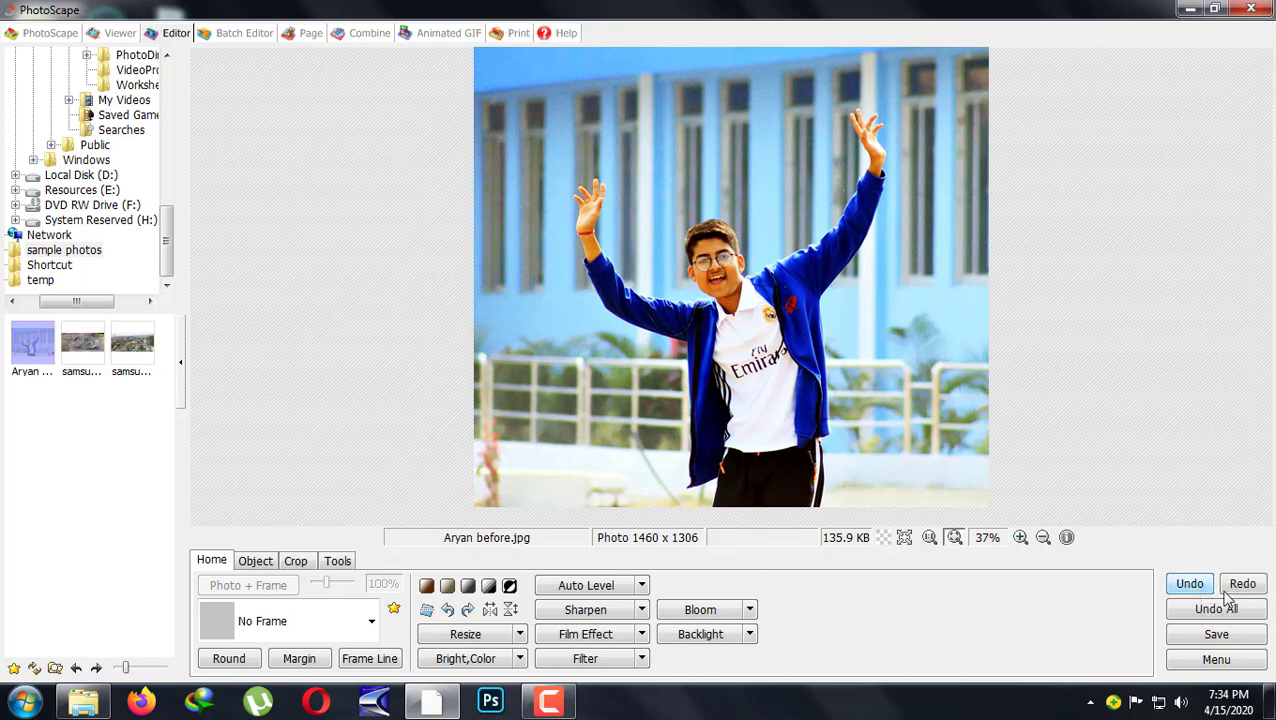
- Convert the photo to grayscale
click(520, 658)
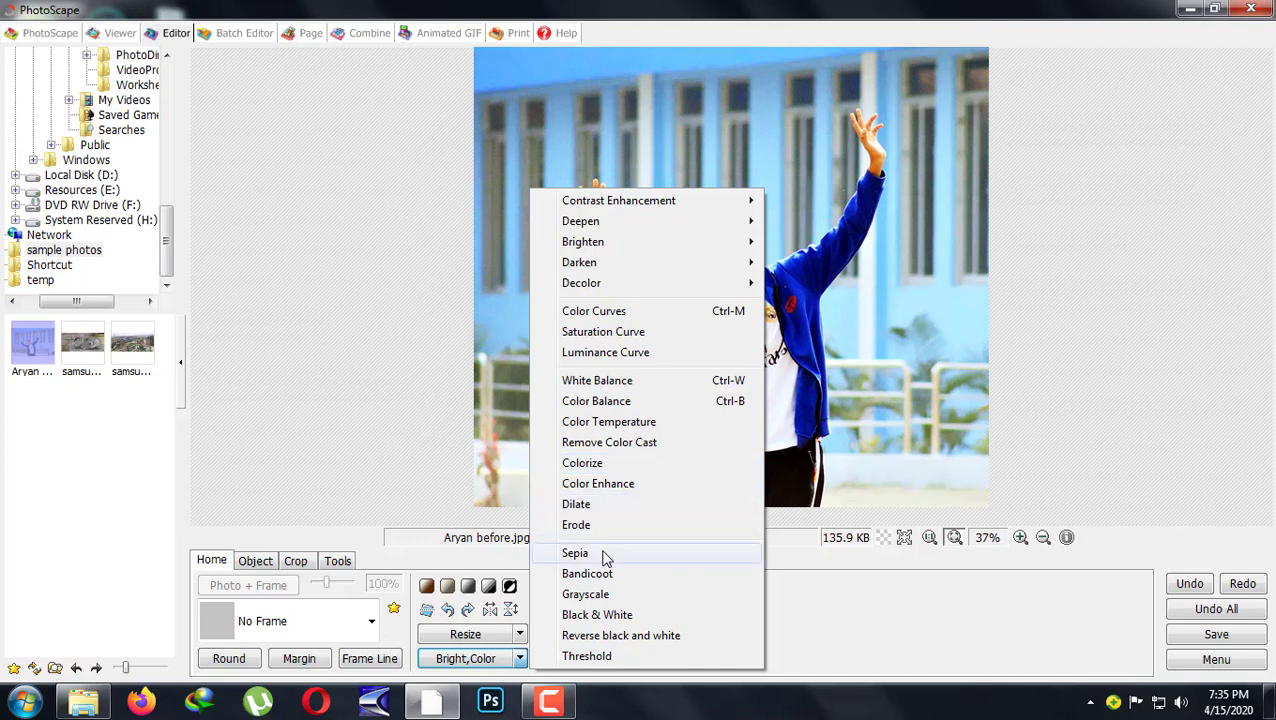
click(586, 598)
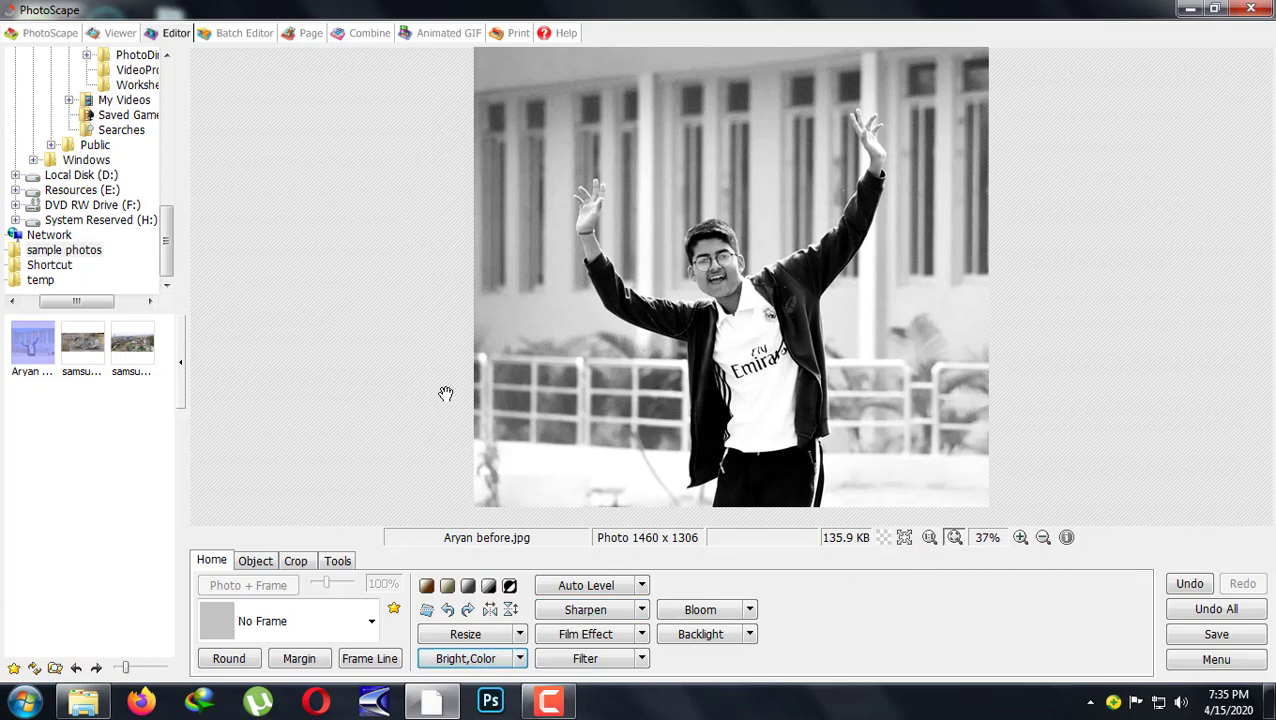
- Try the Grayscale and Black & White conversions on the photo and undo back to the full-color version
click(520, 658)
click(590, 596)
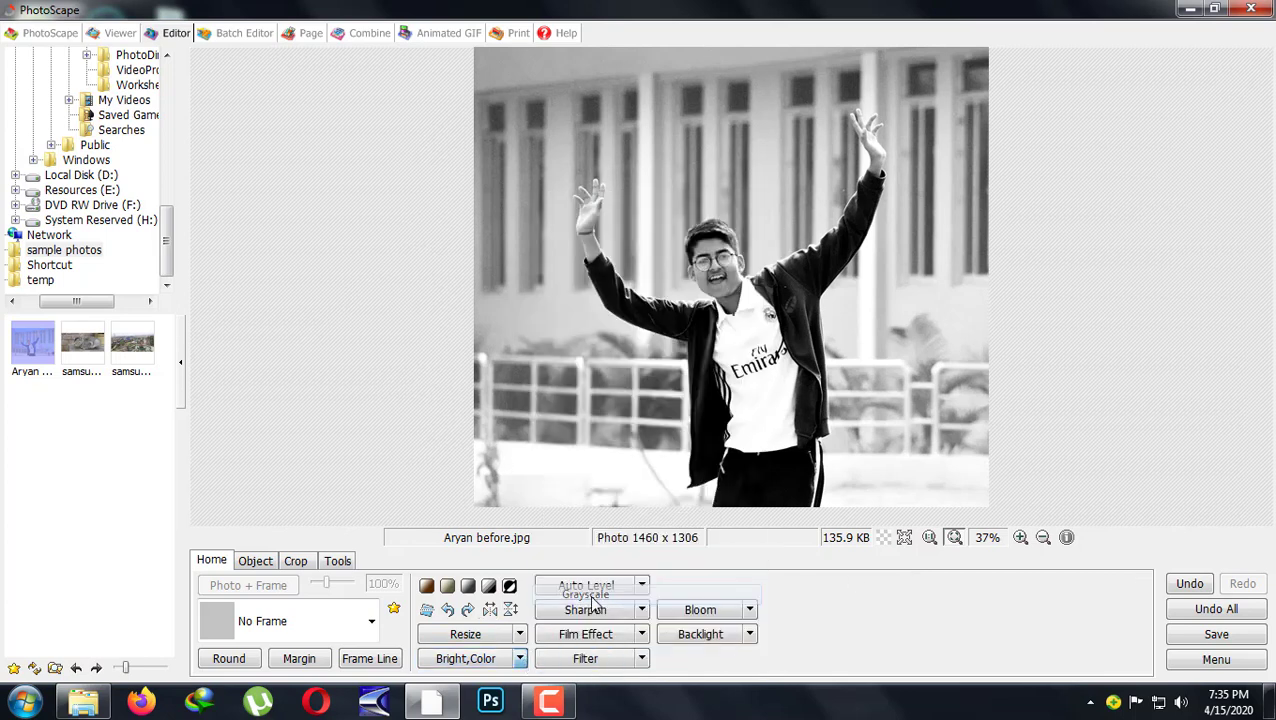
click(520, 660)
click(585, 613)
click(1190, 586)
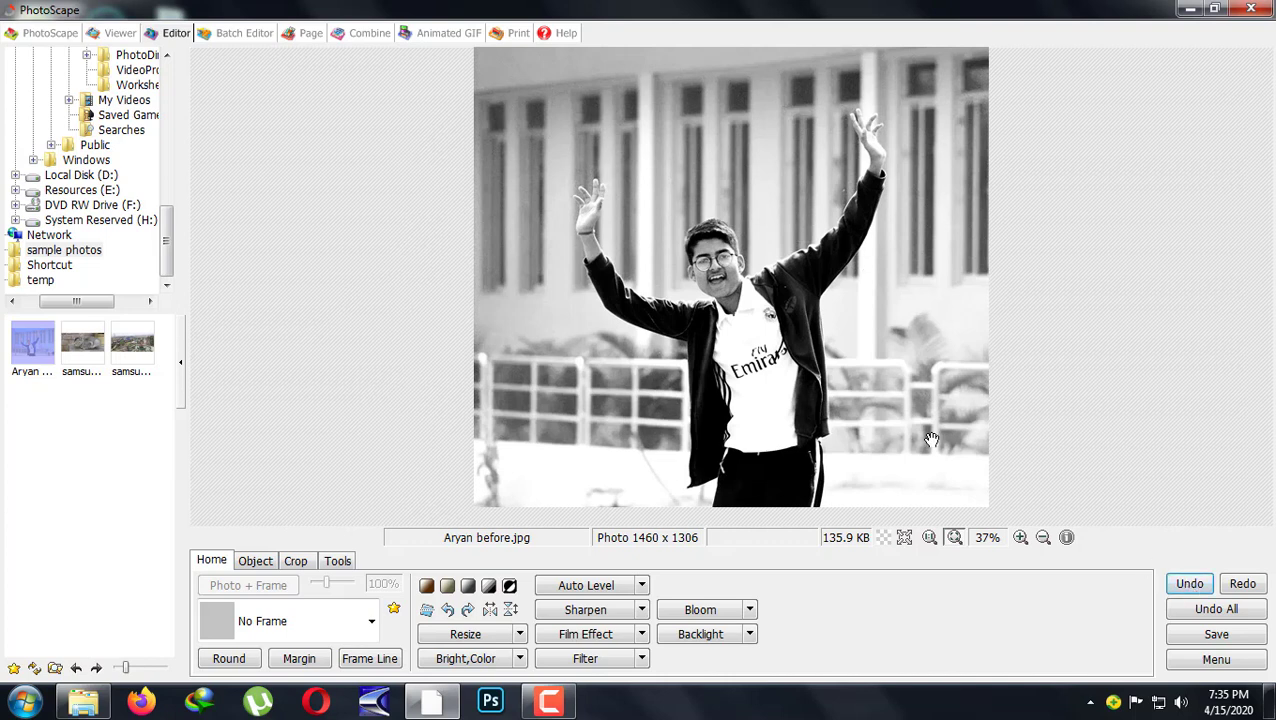
click(1202, 588)
click(1202, 588)
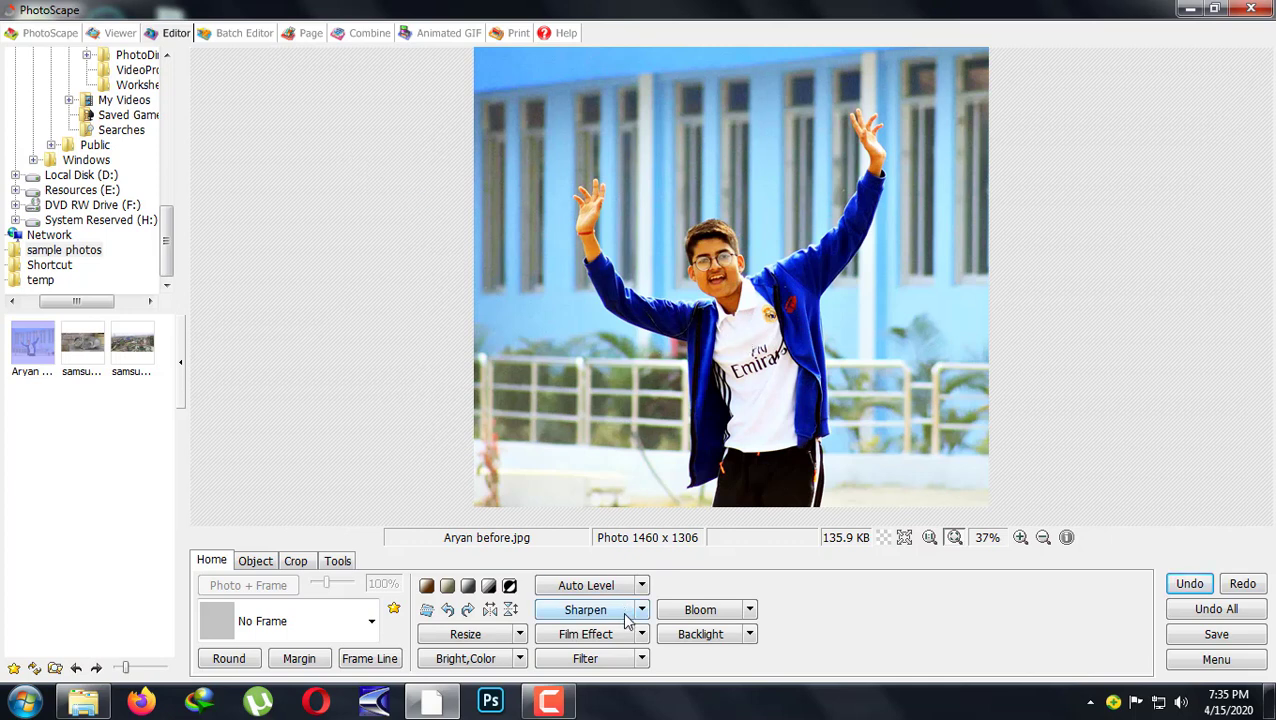
- Examine the photo's save options and close them without saving
click(1196, 636)
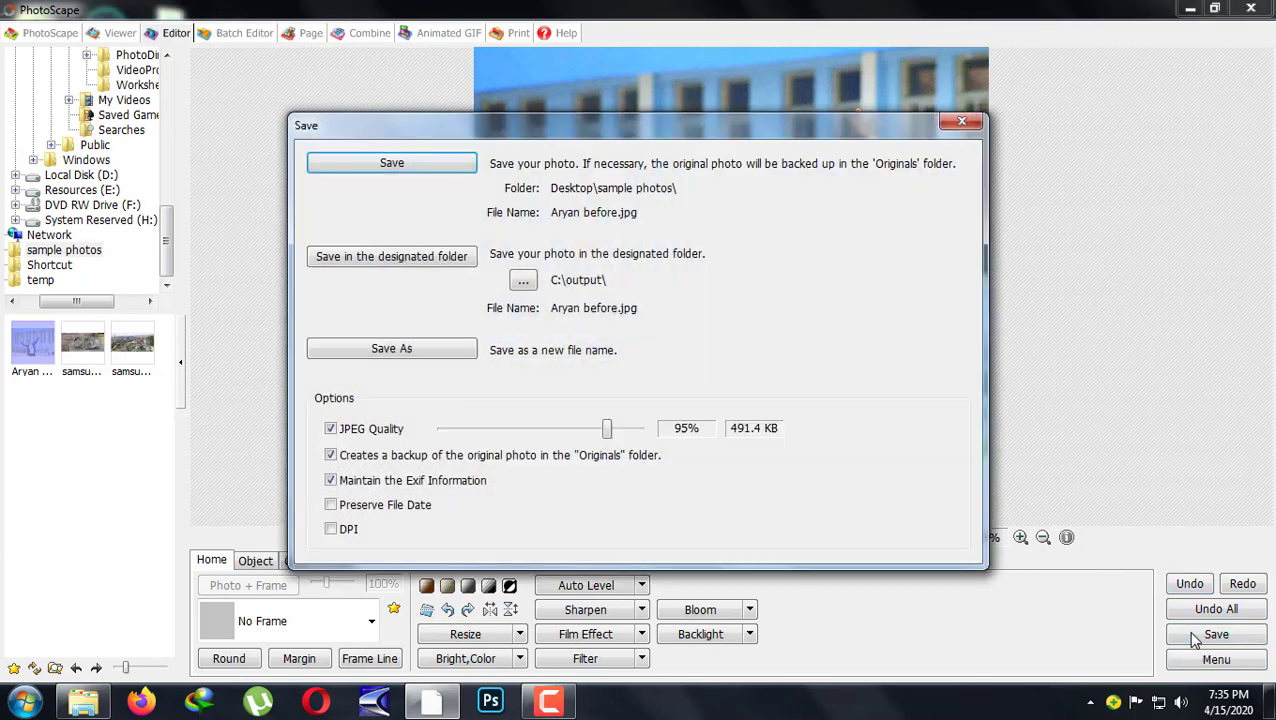
click(962, 123)
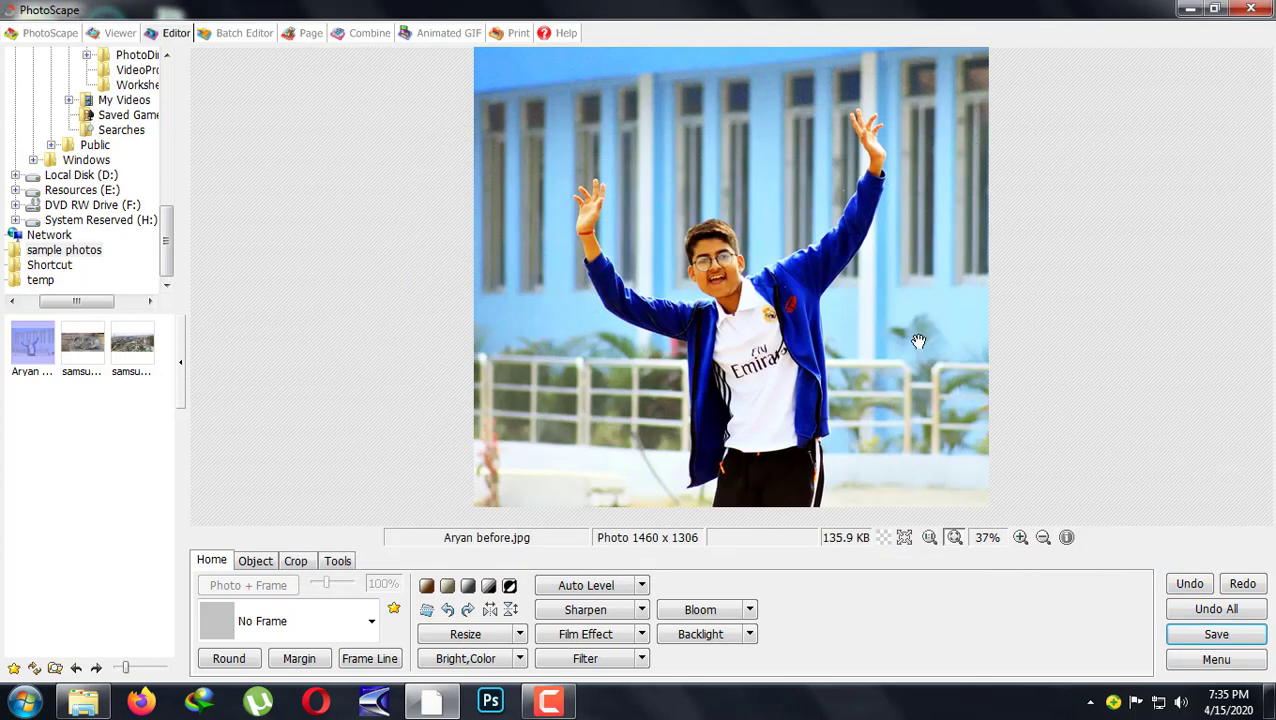
- Try the Low Bloom effect on the photo, look over the other Bloom levels, and undo the effect
click(720, 612)
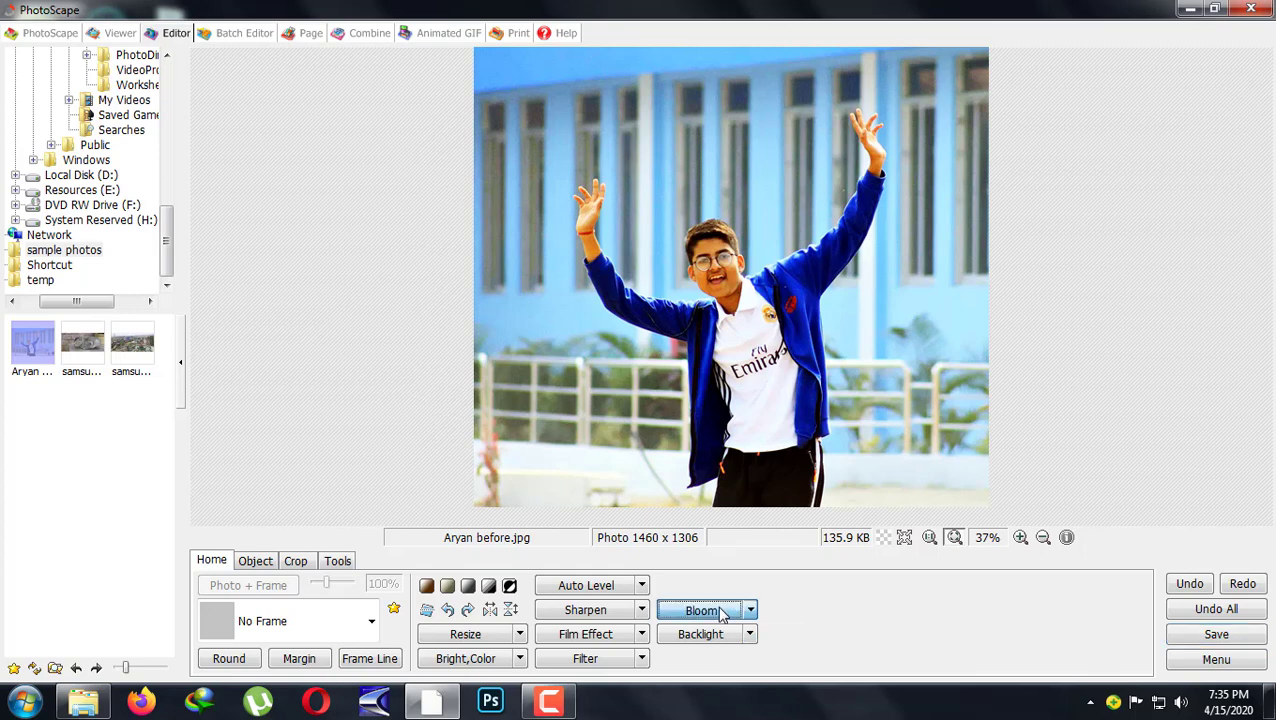
click(864, 158)
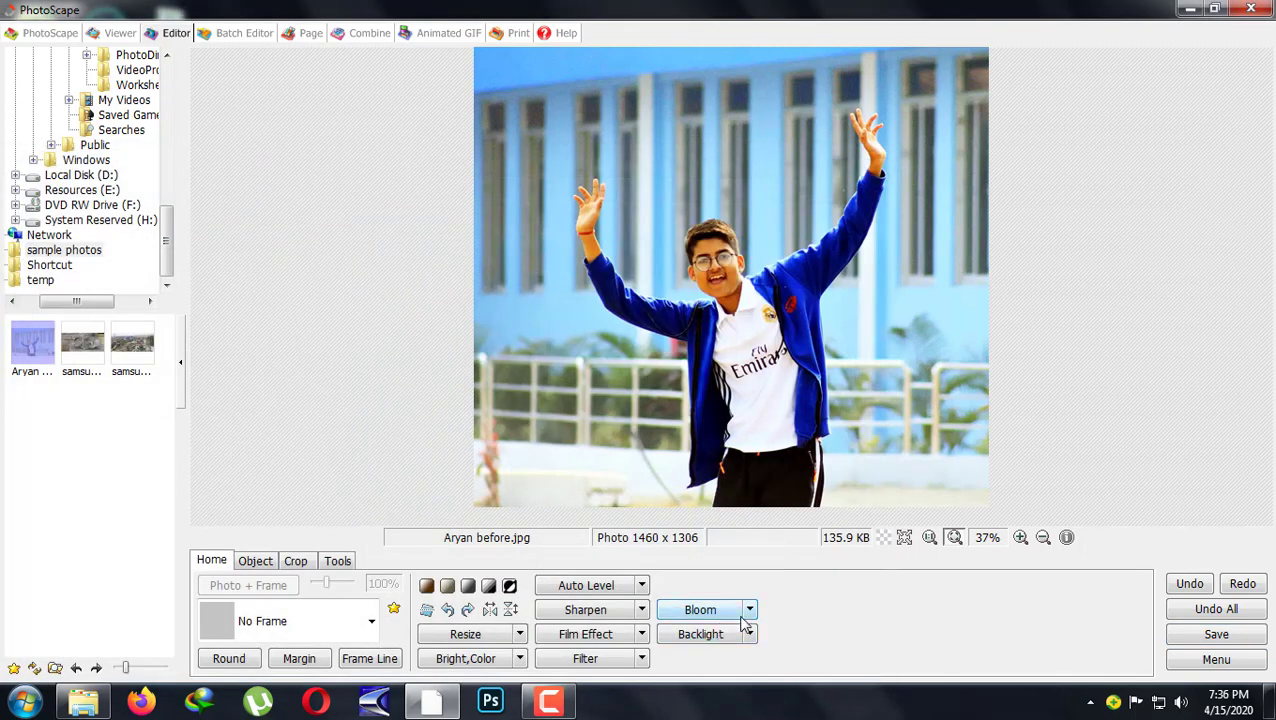
click(749, 610)
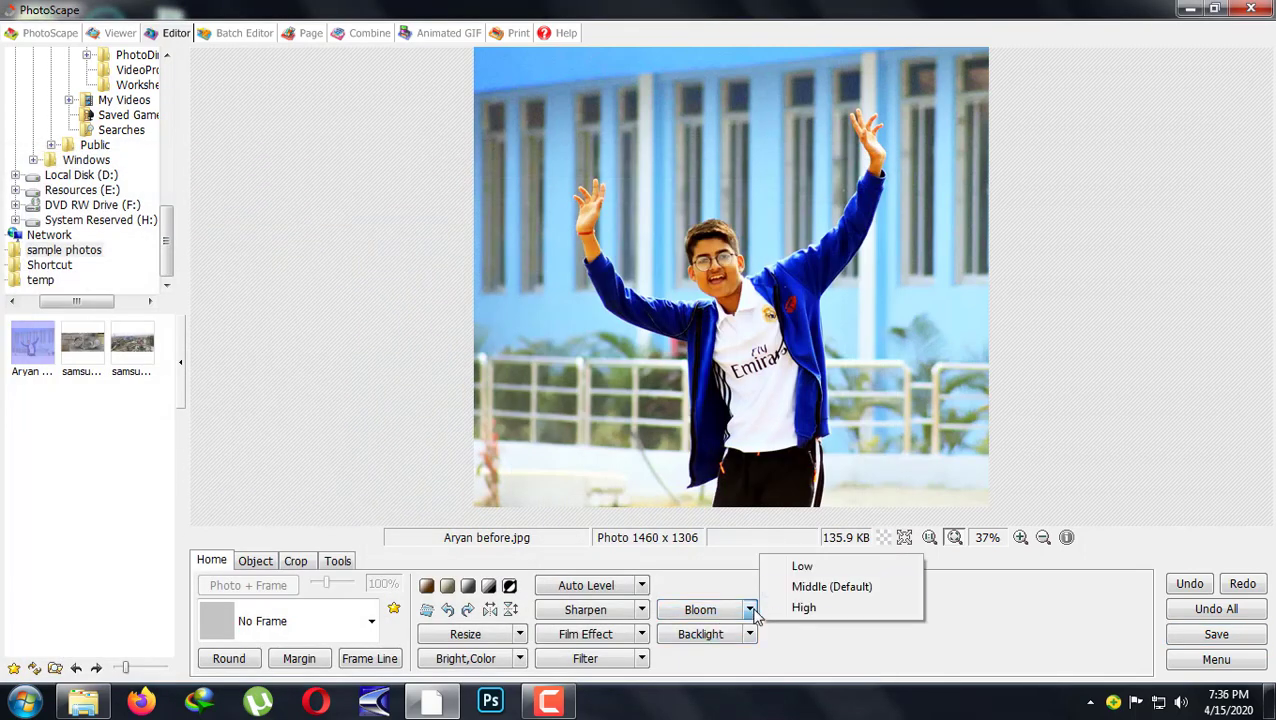
click(803, 567)
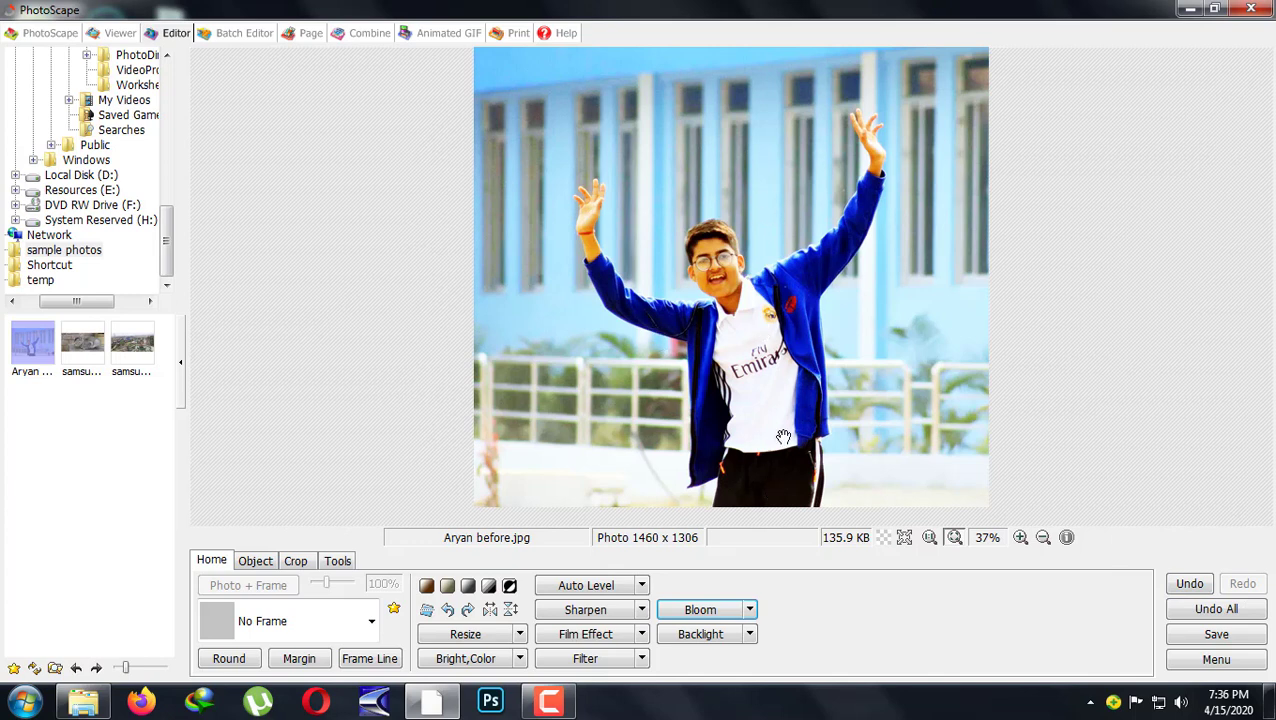
click(750, 612)
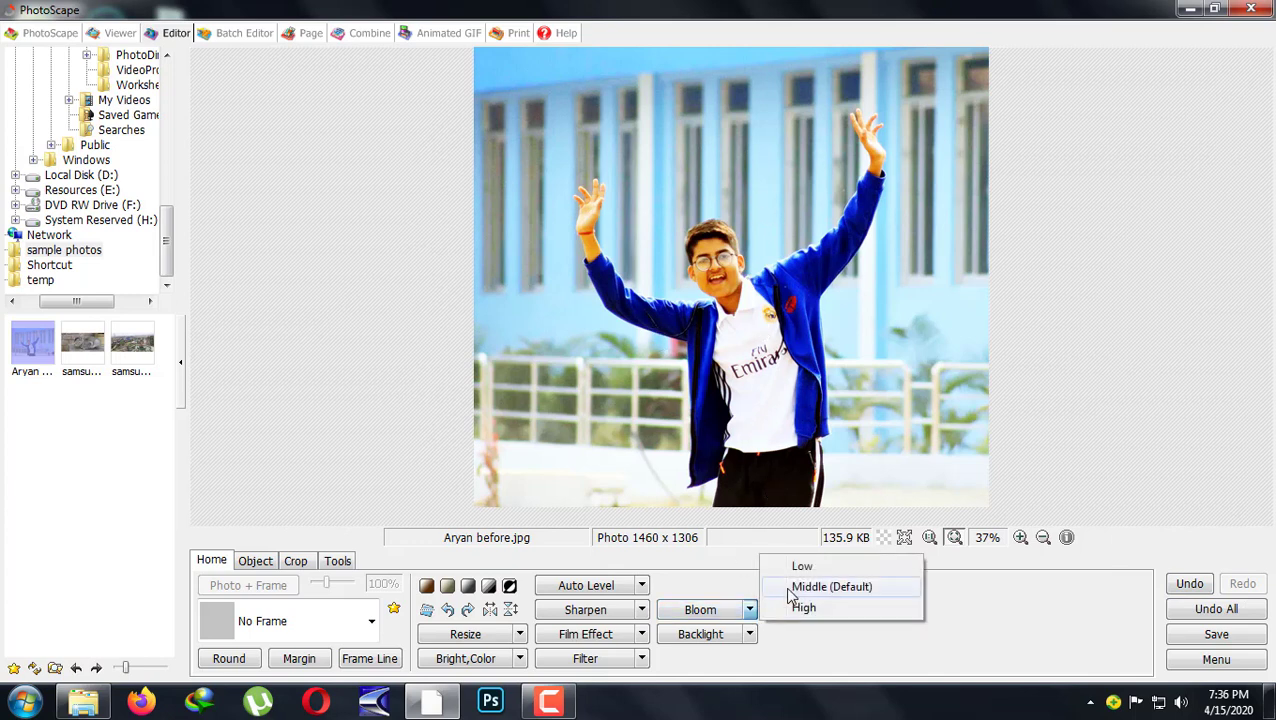
click(1020, 615)
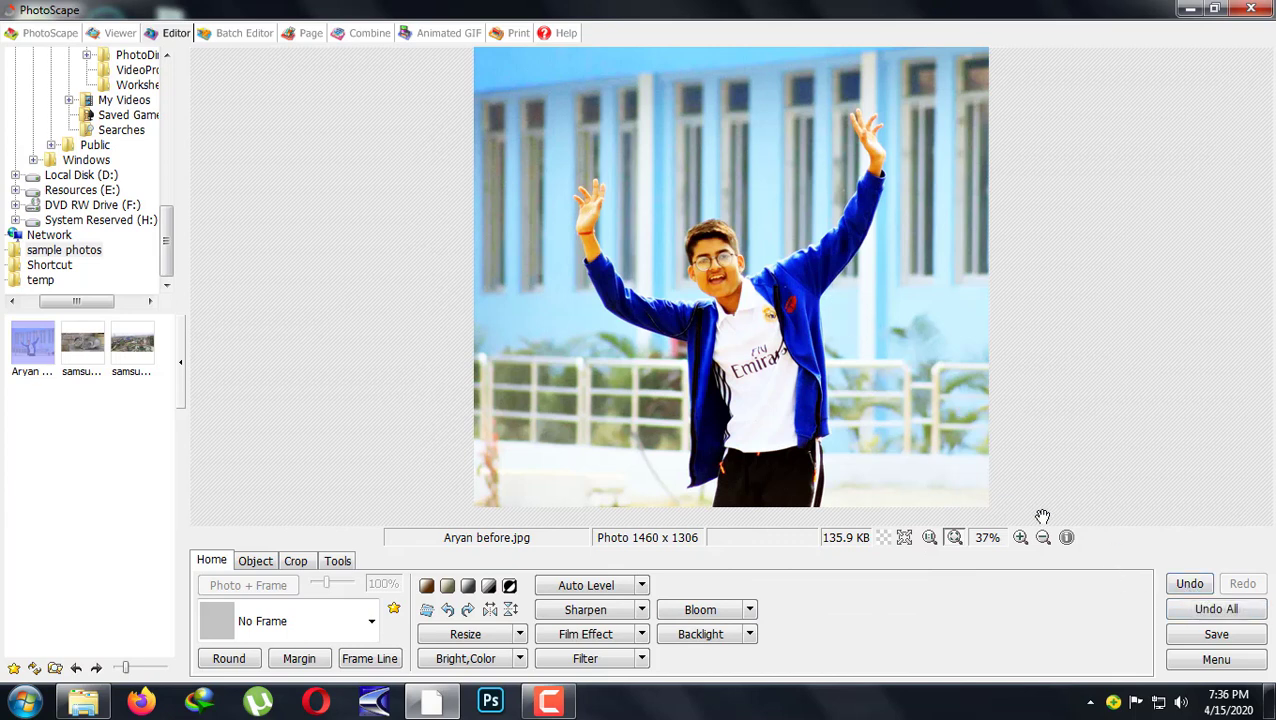
click(1180, 588)
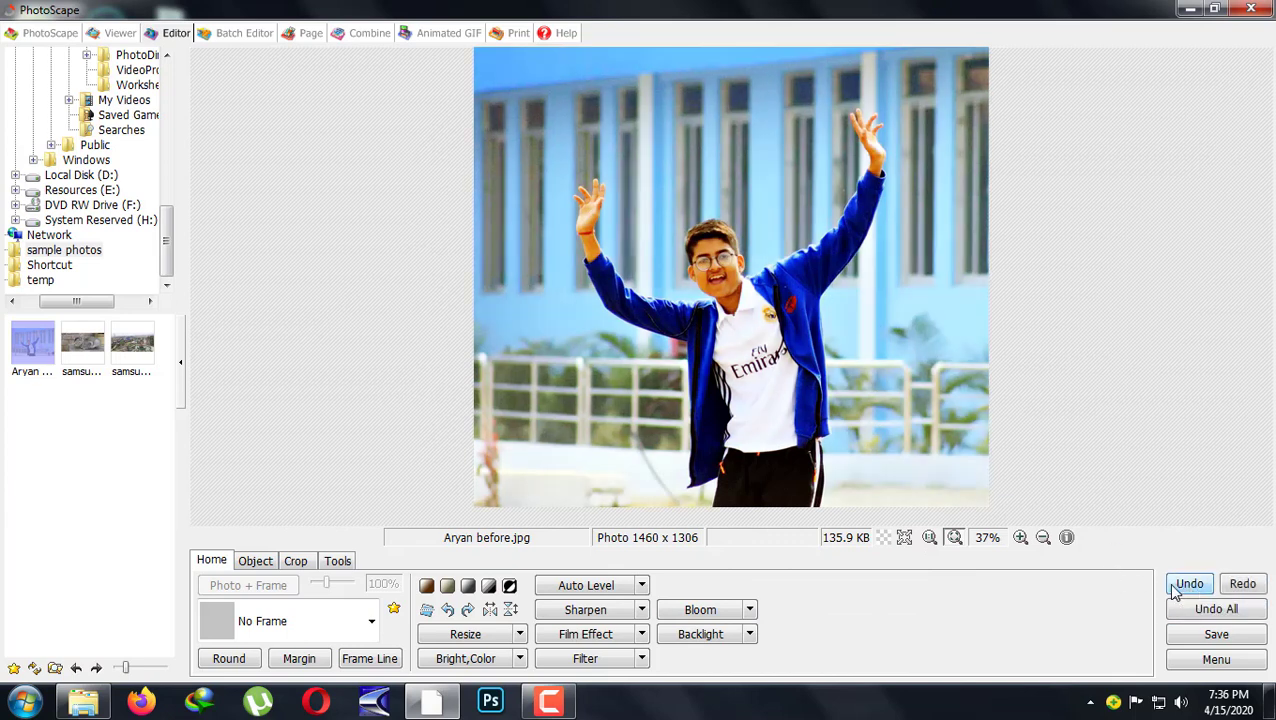
- Try Sharpen level 4 and the Cinema - Middle film effect on the photo, and undo them
click(644, 612)
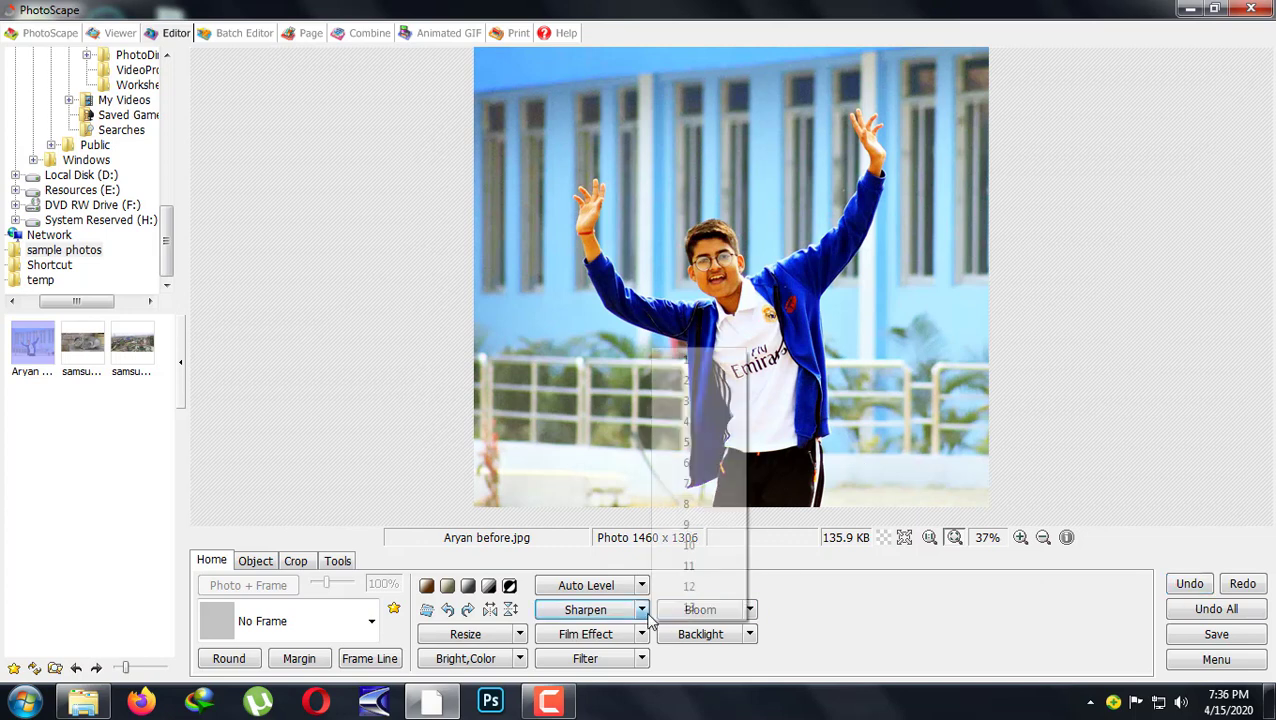
click(690, 421)
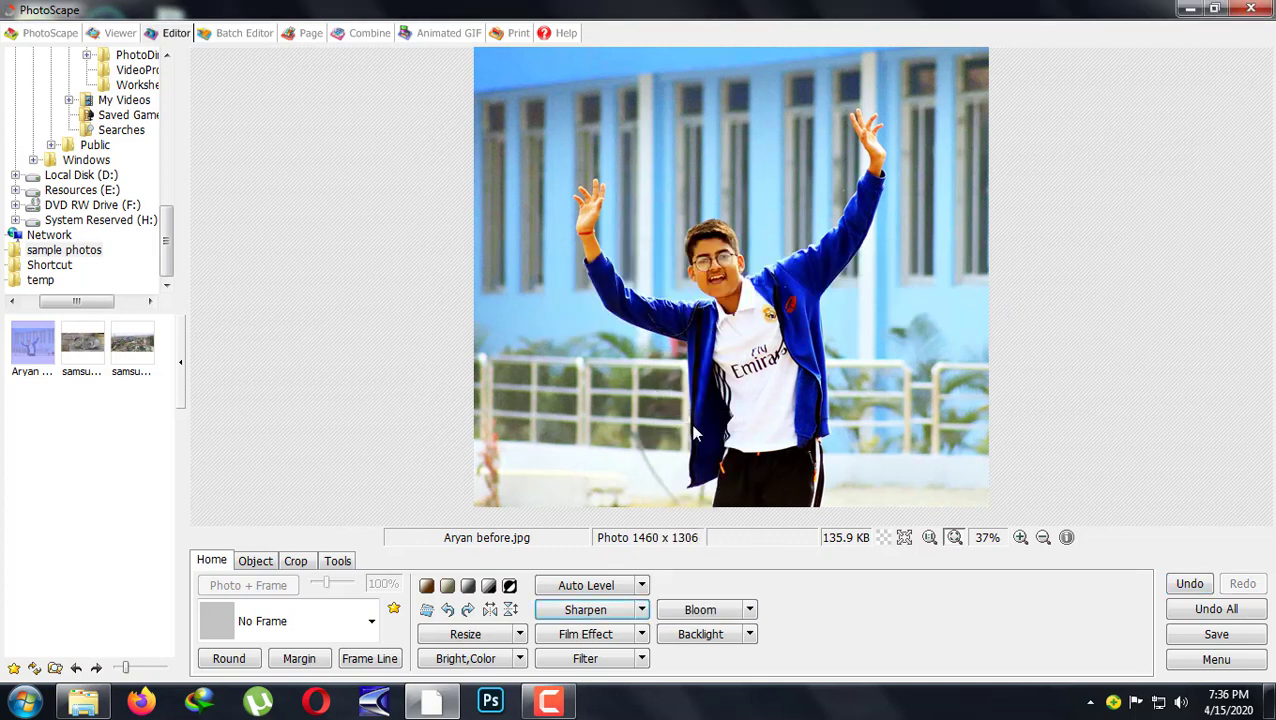
click(641, 645)
click(746, 267)
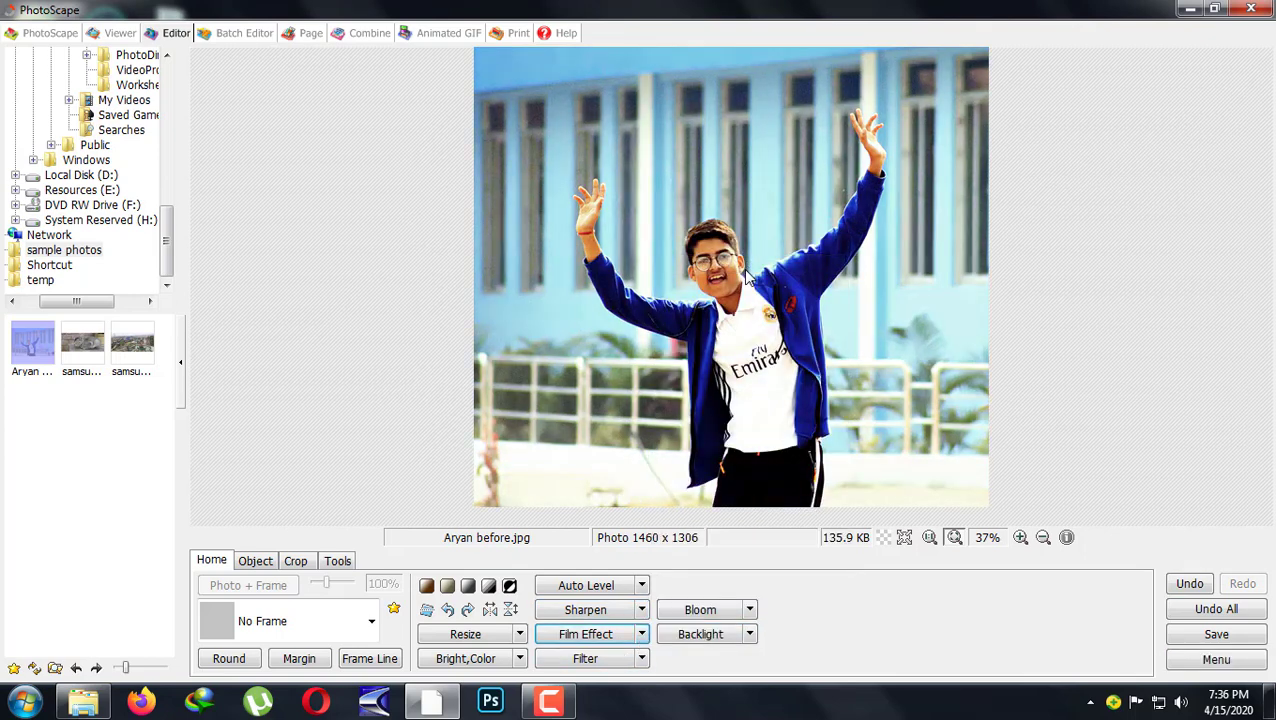
click(1200, 588)
click(1203, 590)
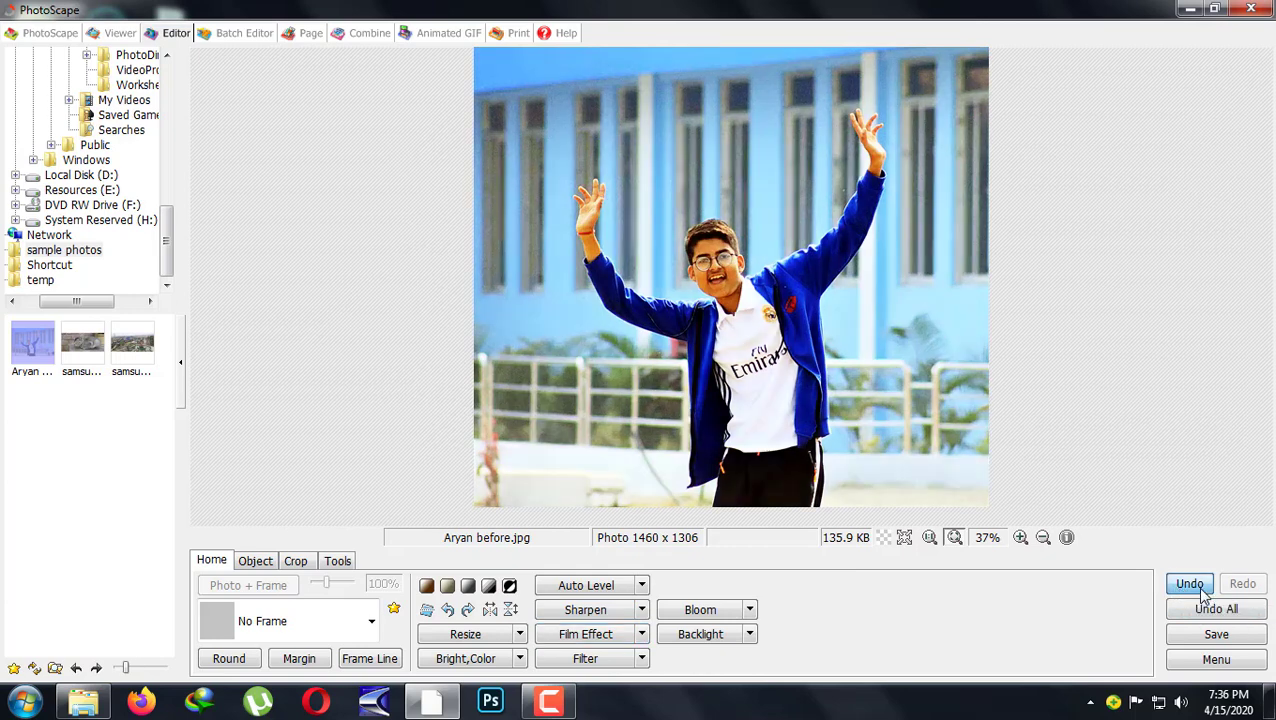
- Try the Velvia - Middle film effect, compare before and after by undoing and redoing, and undo it
click(643, 610)
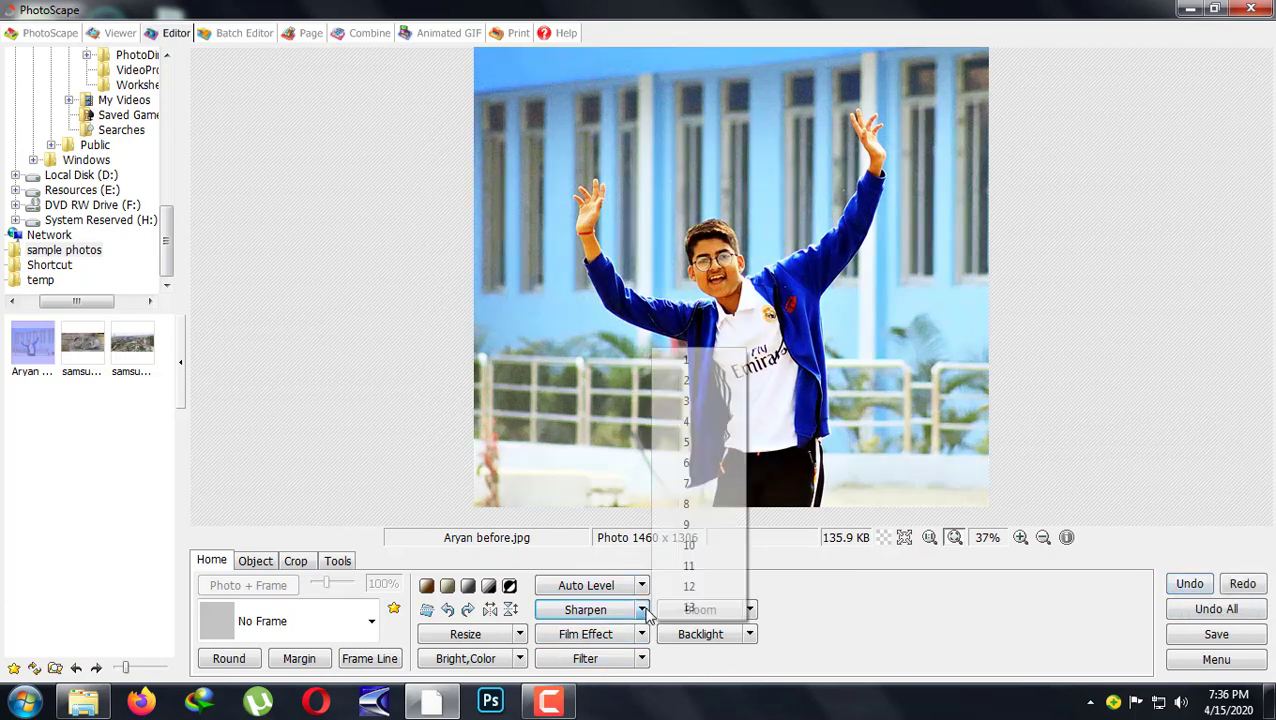
click(648, 634)
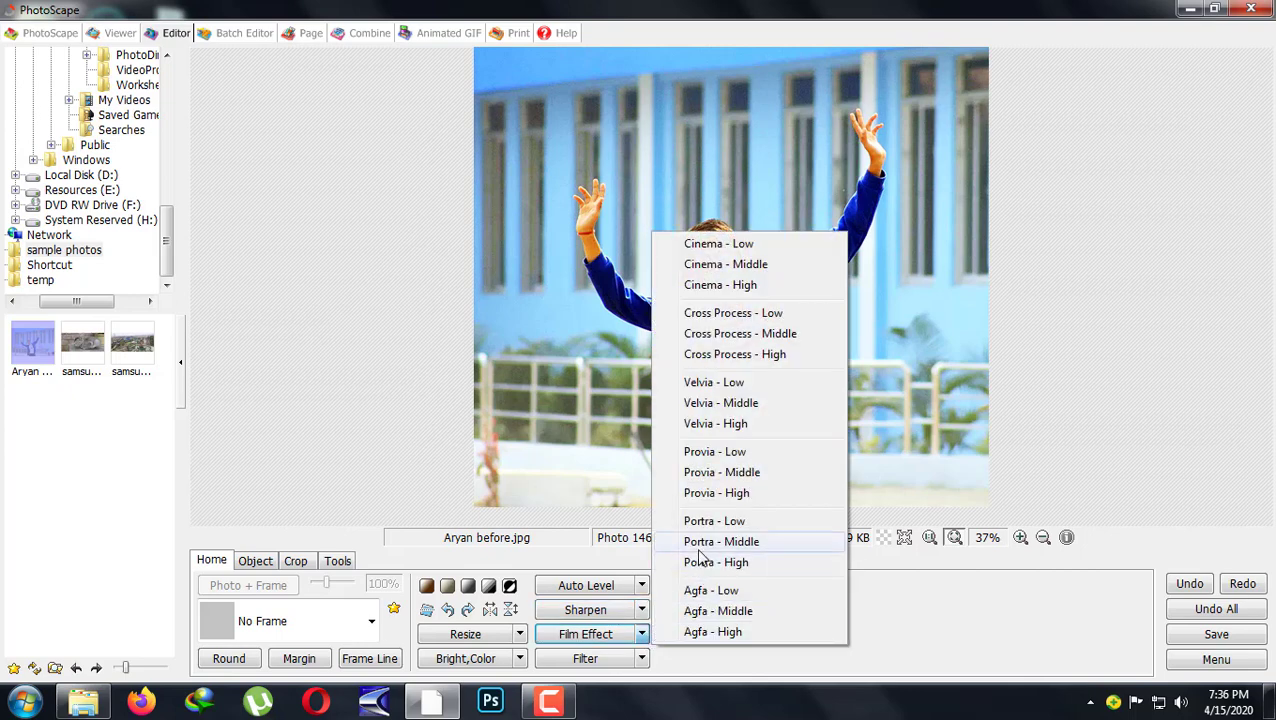
click(720, 402)
click(1182, 586)
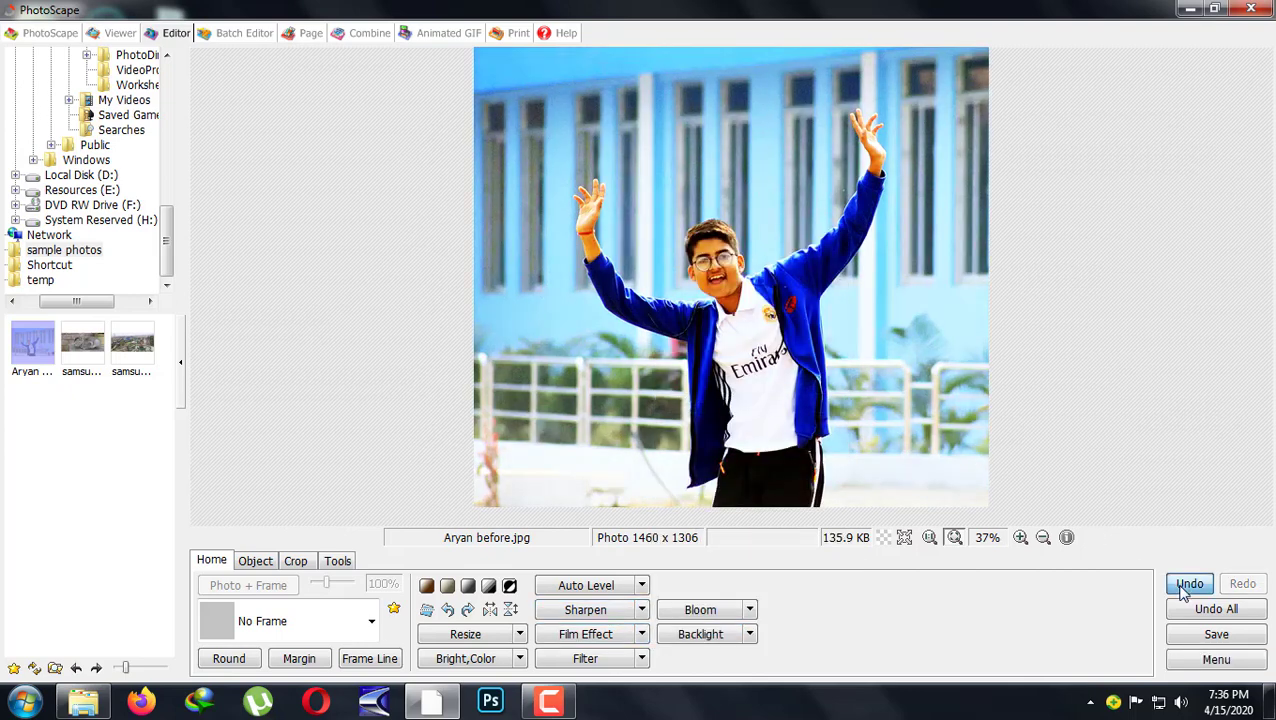
click(1245, 587)
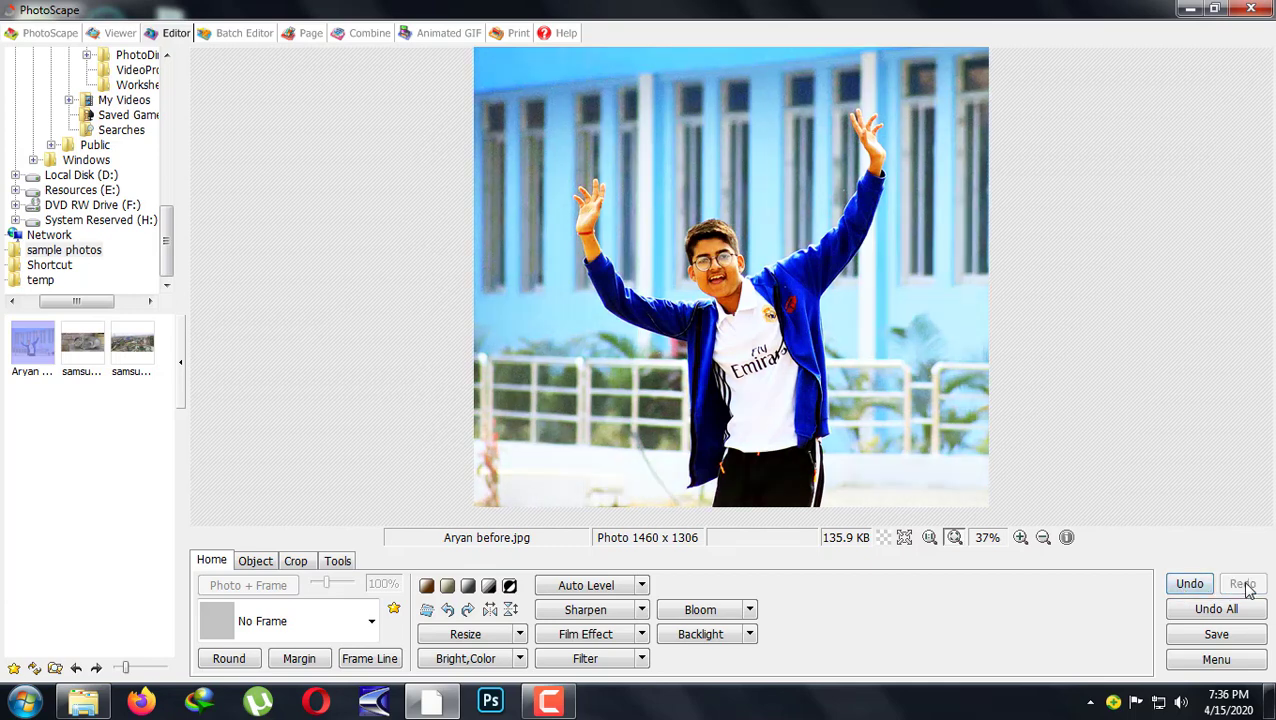
click(1193, 584)
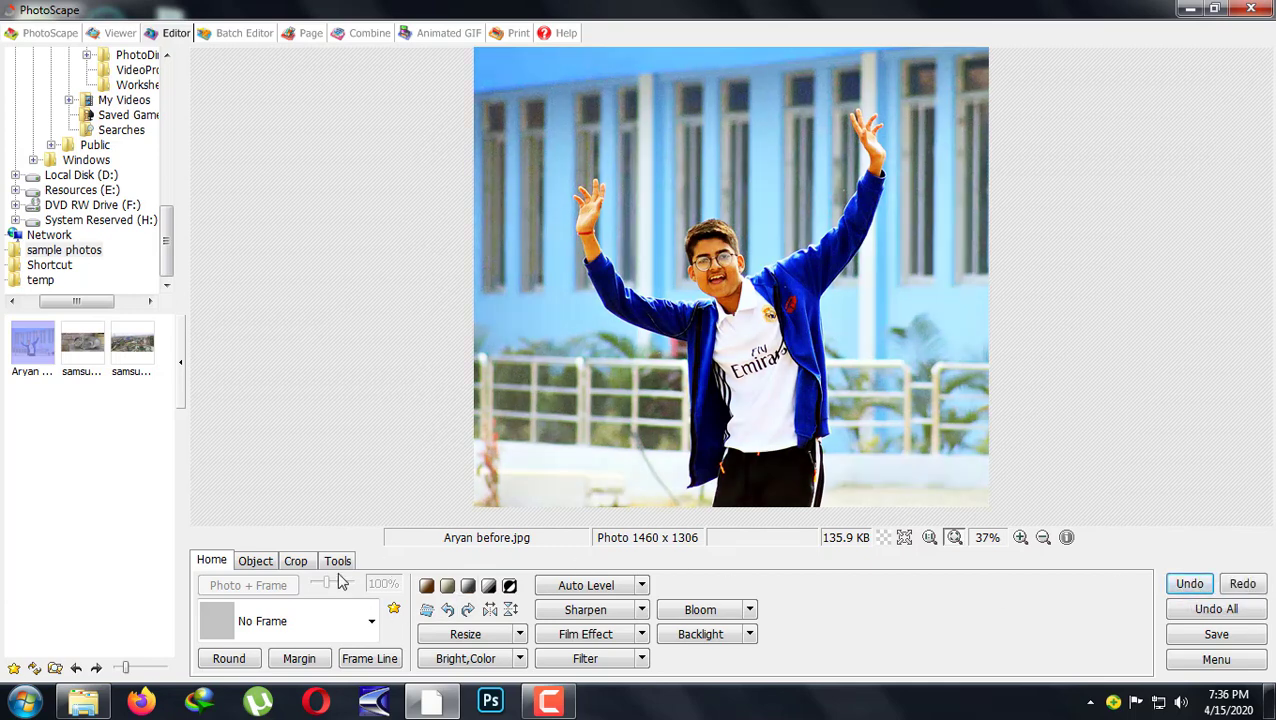
click(520, 659)
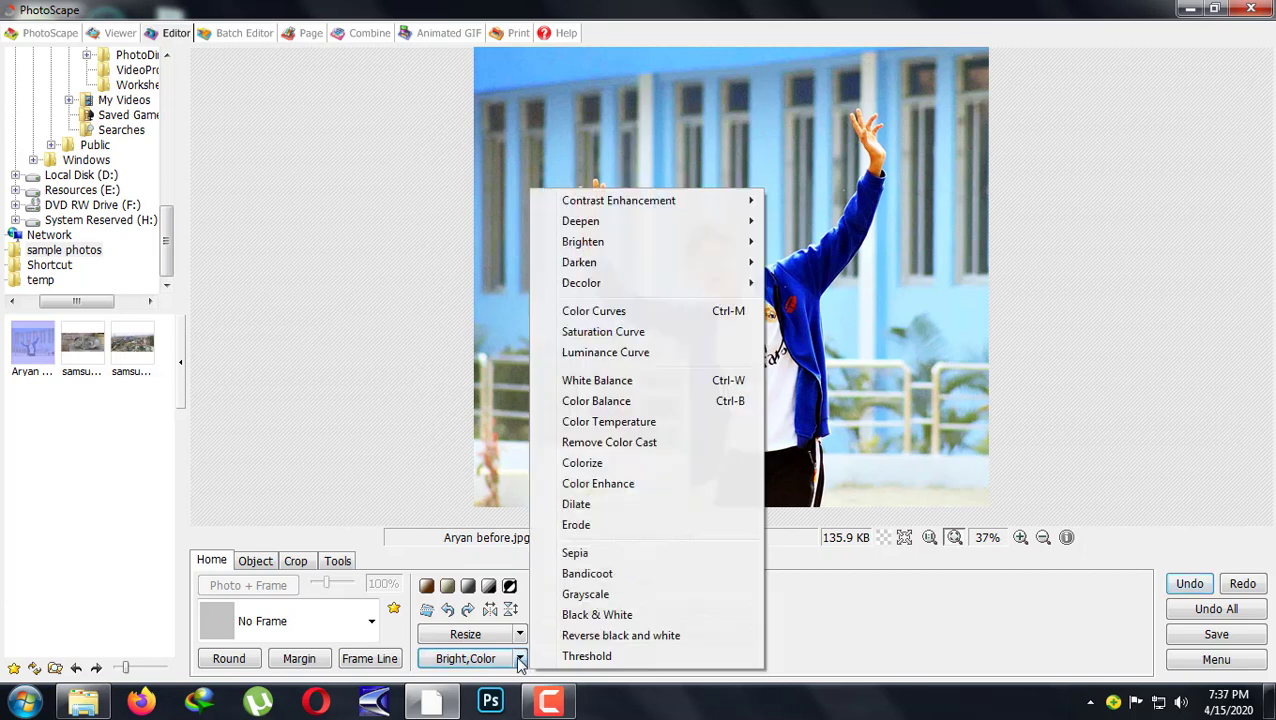
click(898, 650)
click(641, 658)
mouse_move(760, 587)
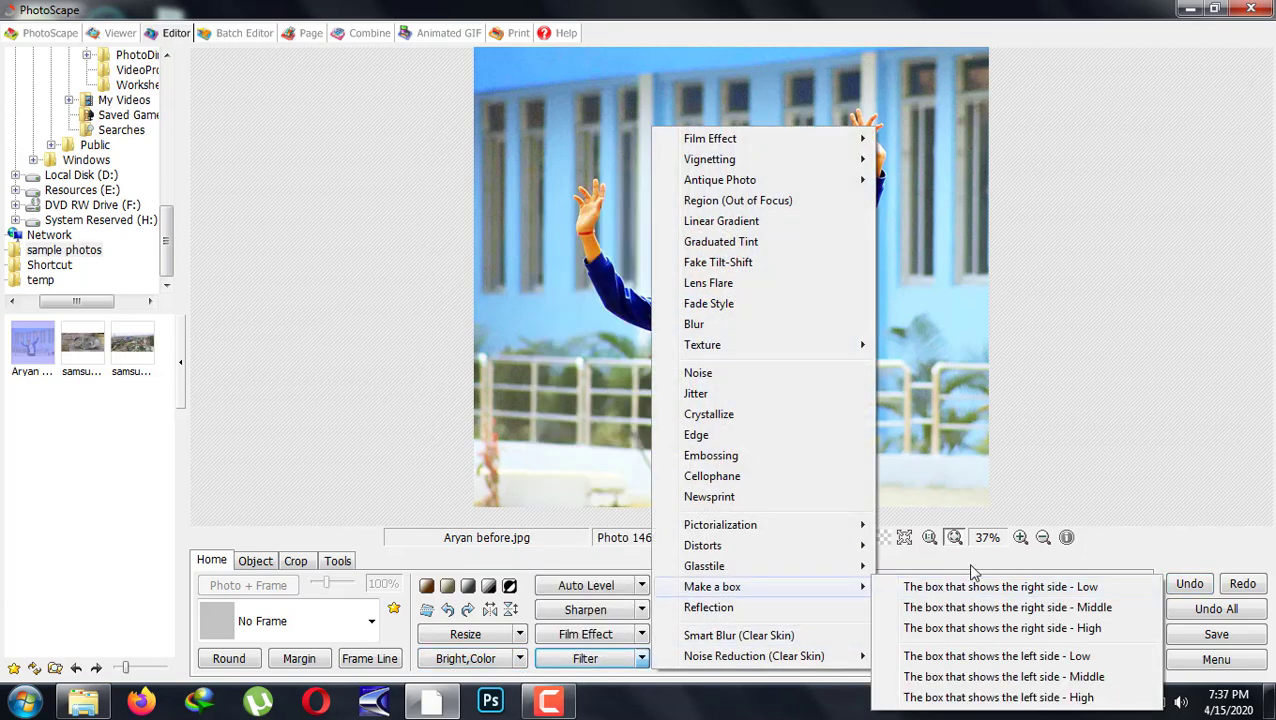
click(1085, 505)
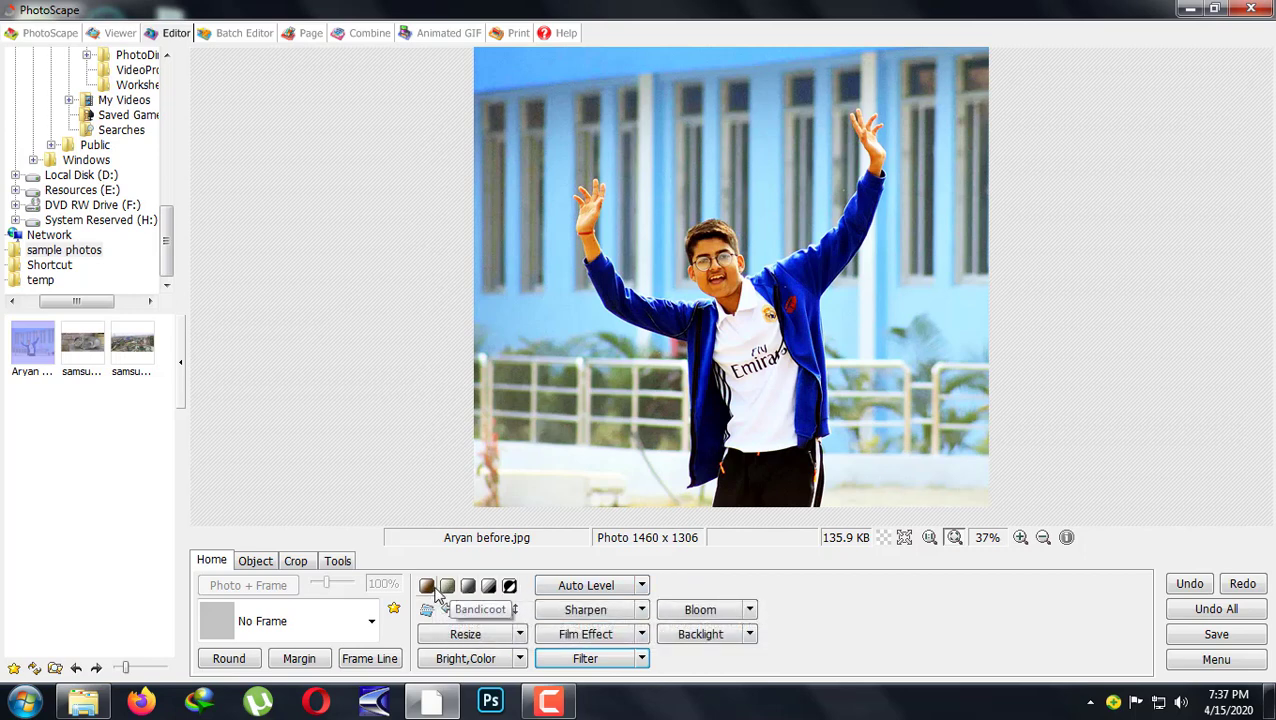
- Try the Bandicoot, Black & White and Reverse black and white conversions on the photo and undo back to full color
click(445, 590)
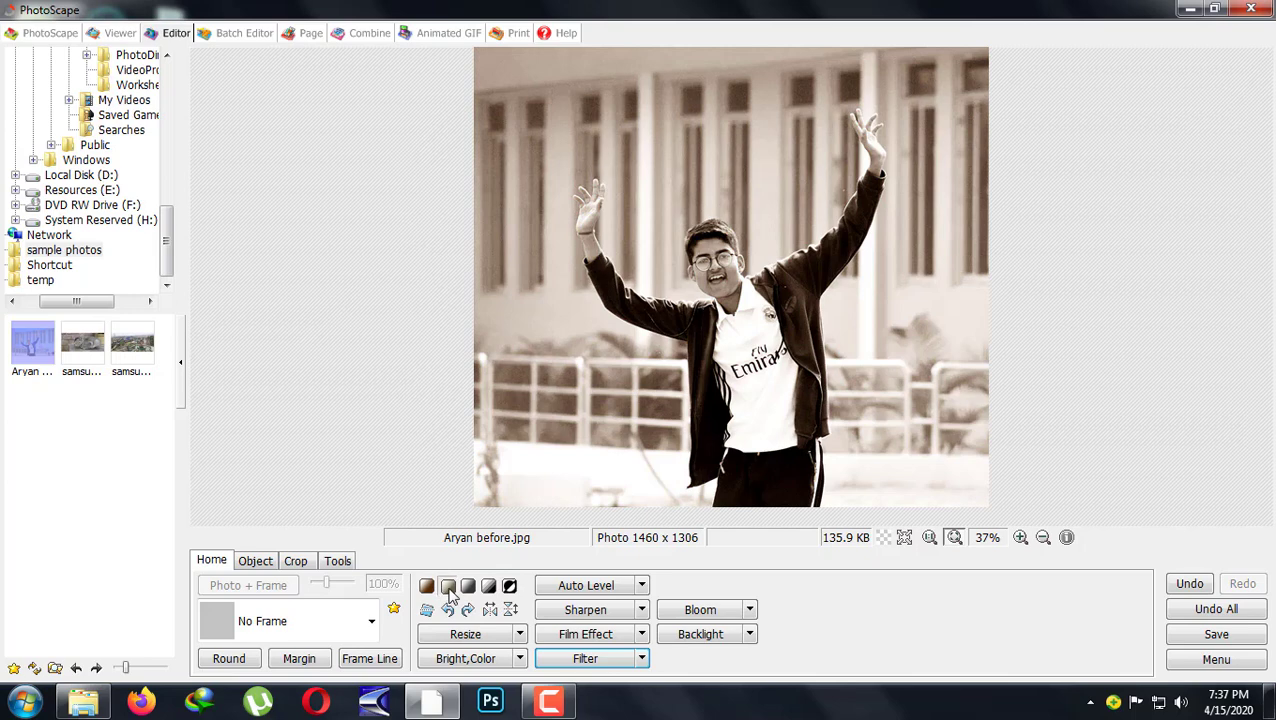
click(489, 586)
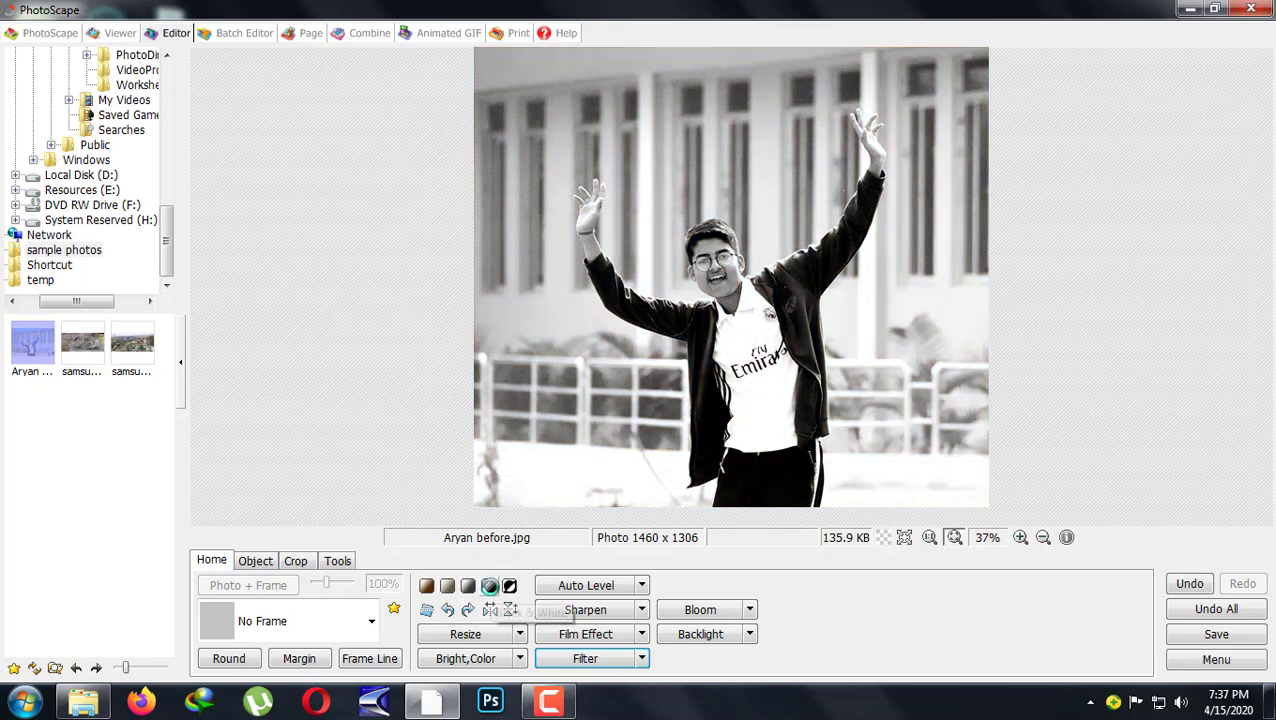
click(507, 588)
click(508, 588)
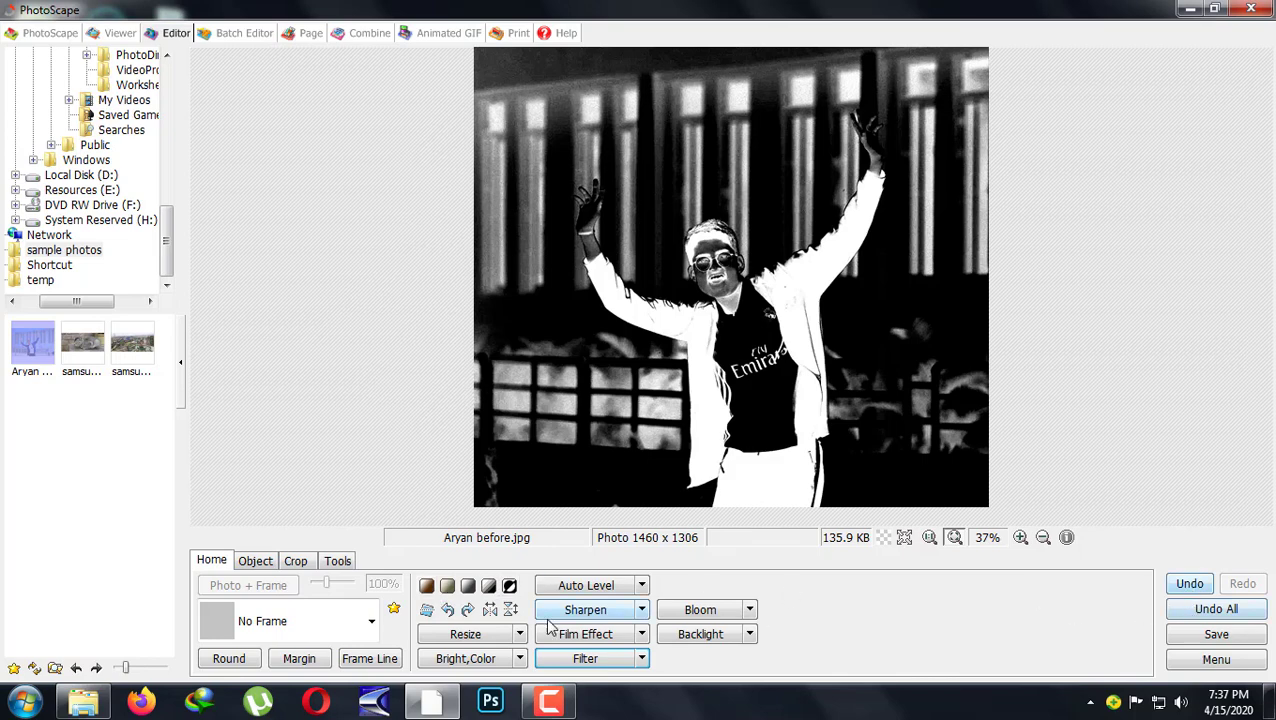
click(1195, 587)
click(1194, 588)
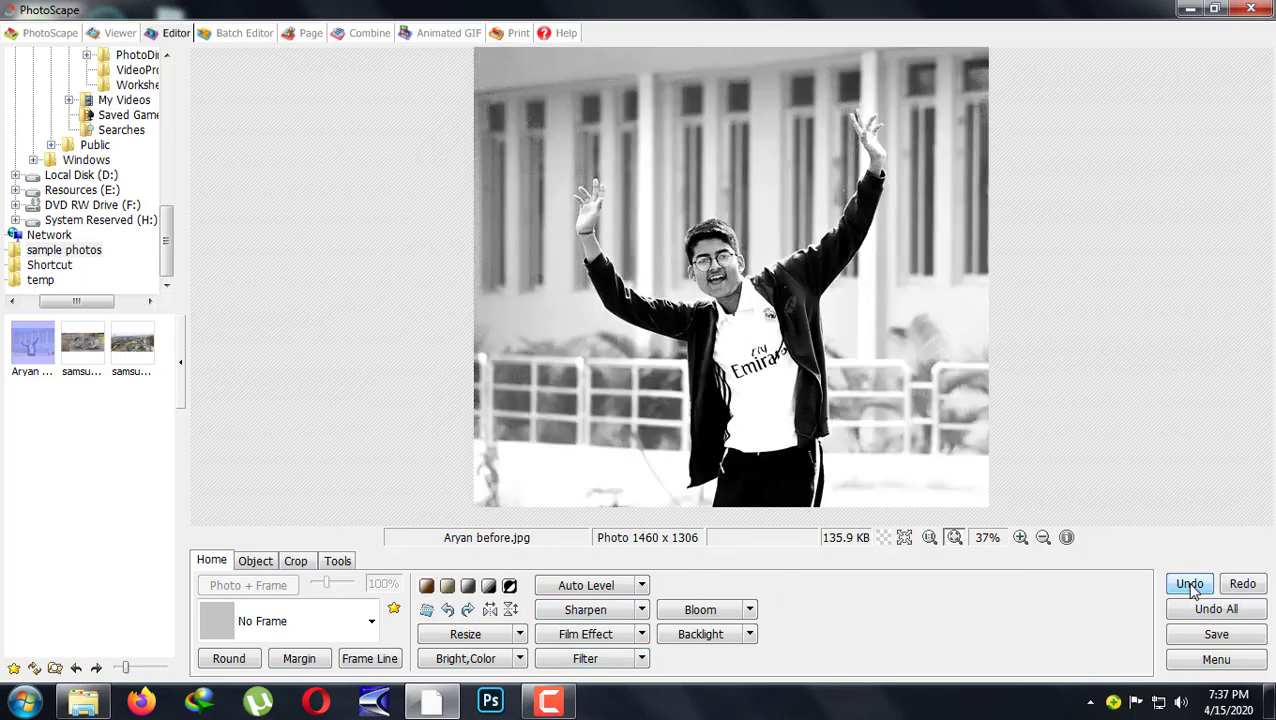
click(1193, 589)
click(1193, 588)
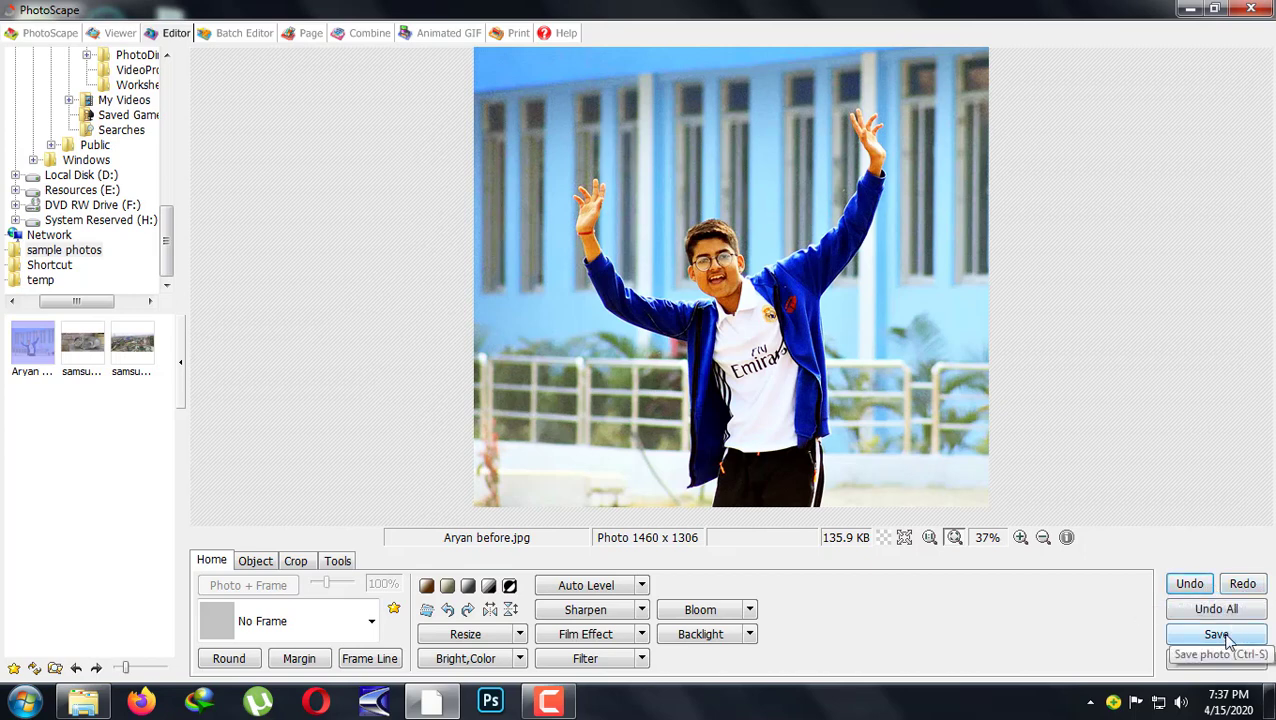
- Examine the icon library and the text settings without adding anything to the photo, and show the retouching tools
click(255, 561)
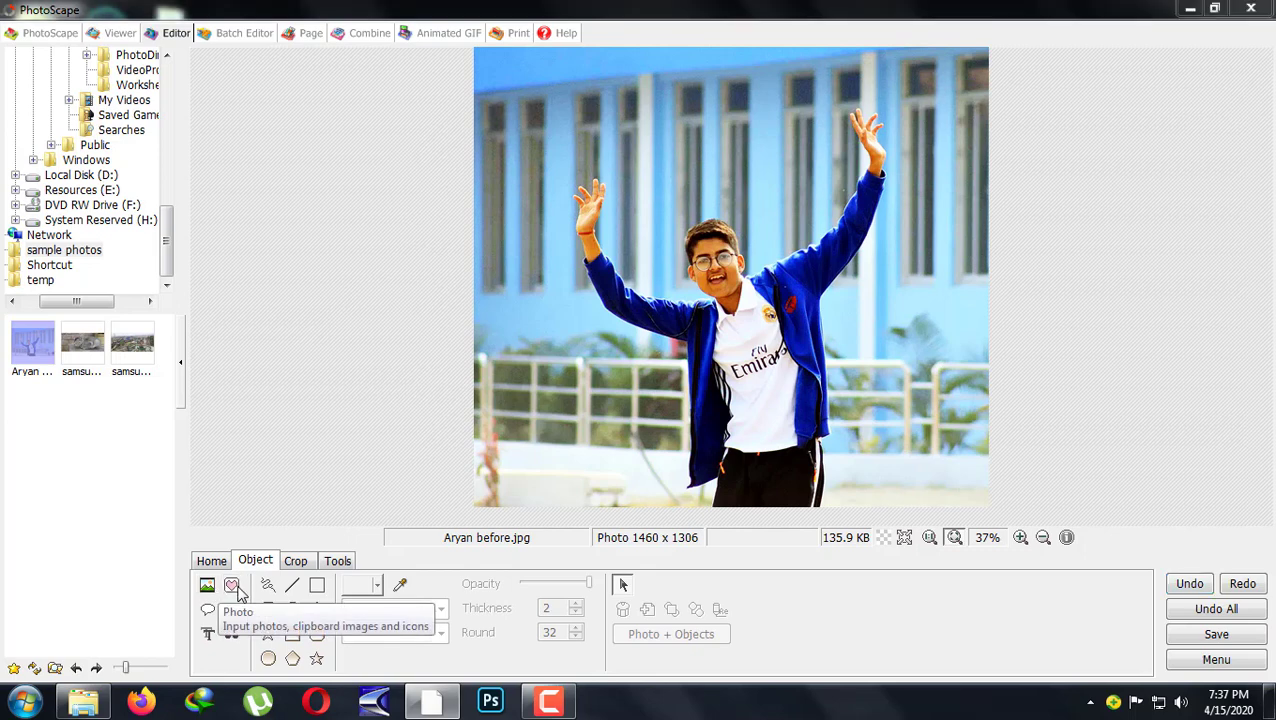
click(235, 589)
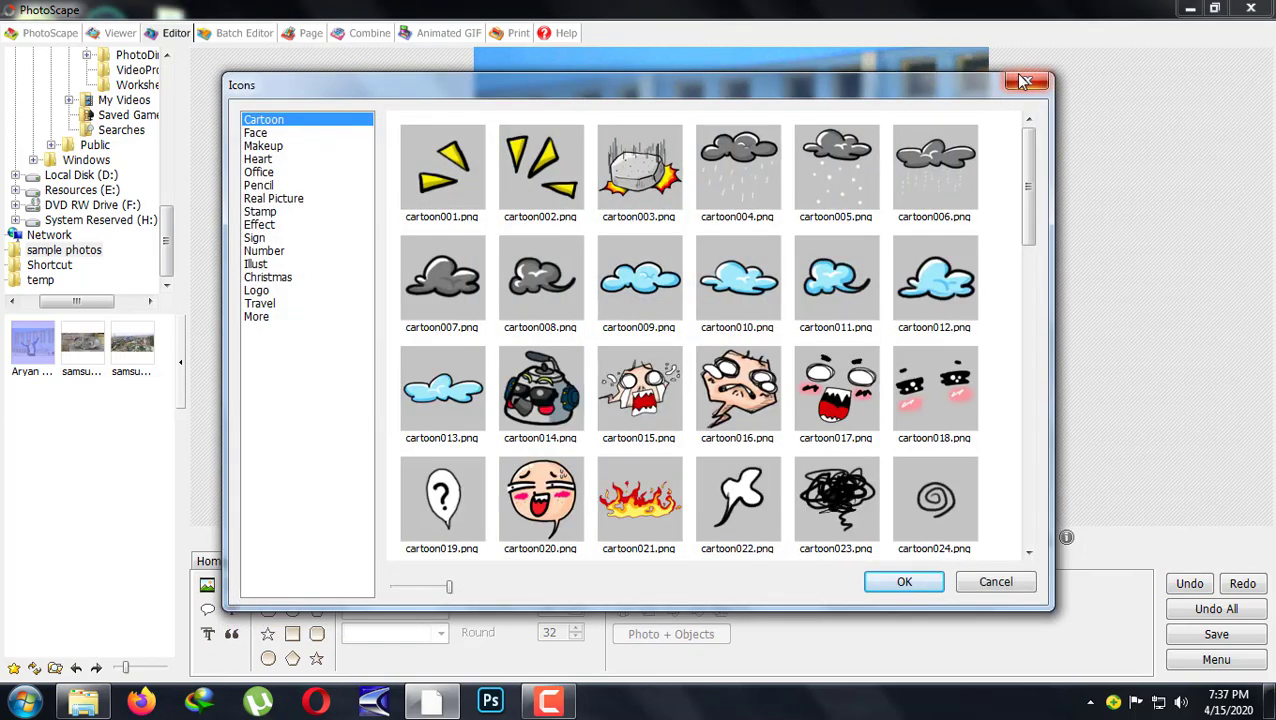
click(1025, 81)
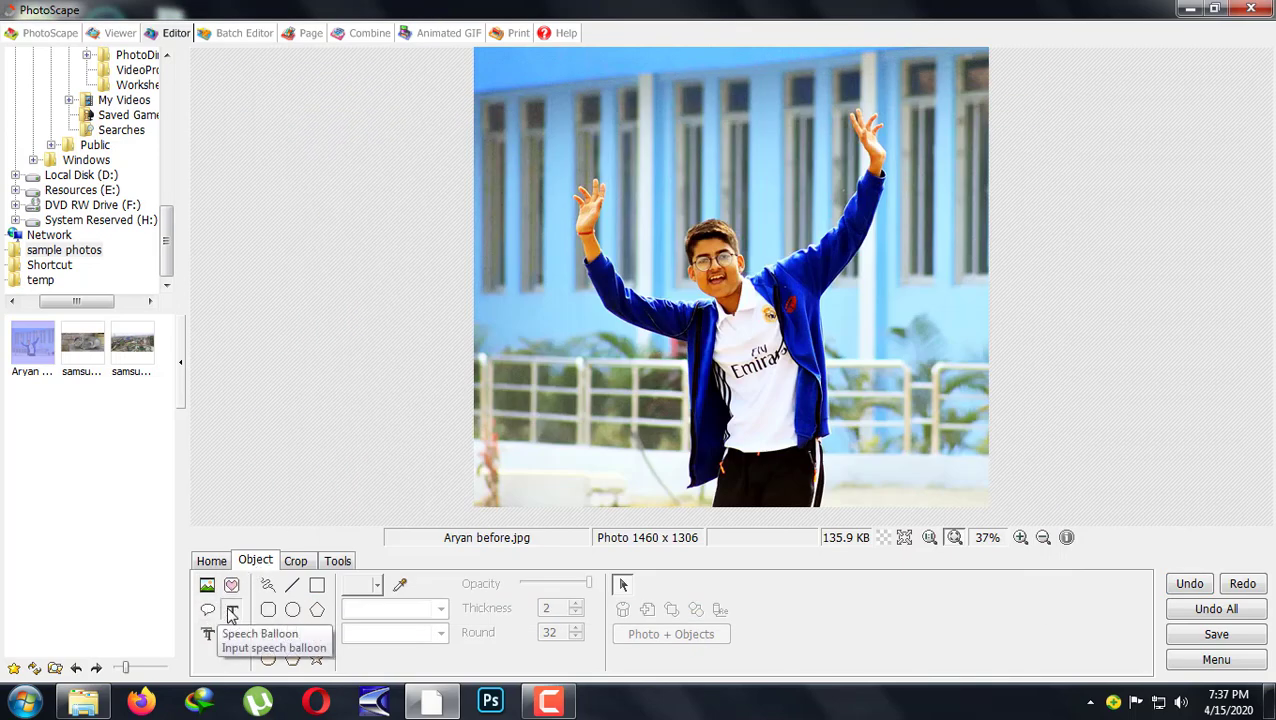
click(208, 634)
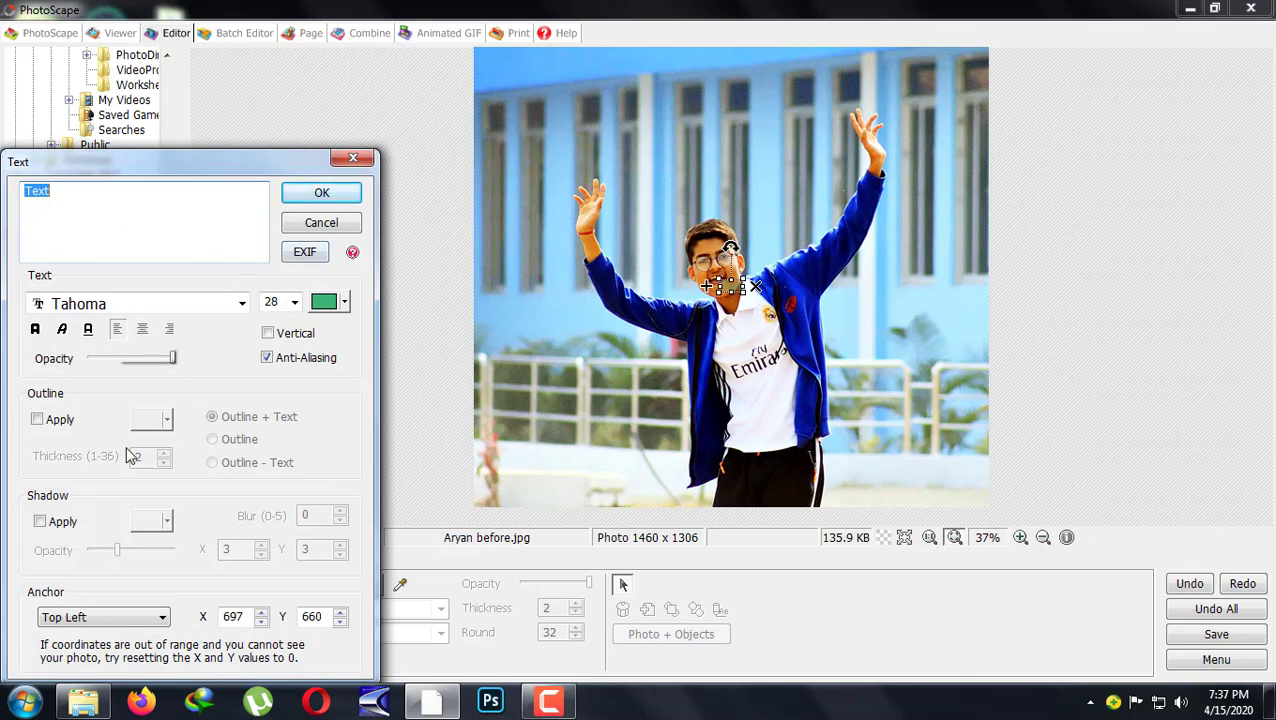
click(353, 159)
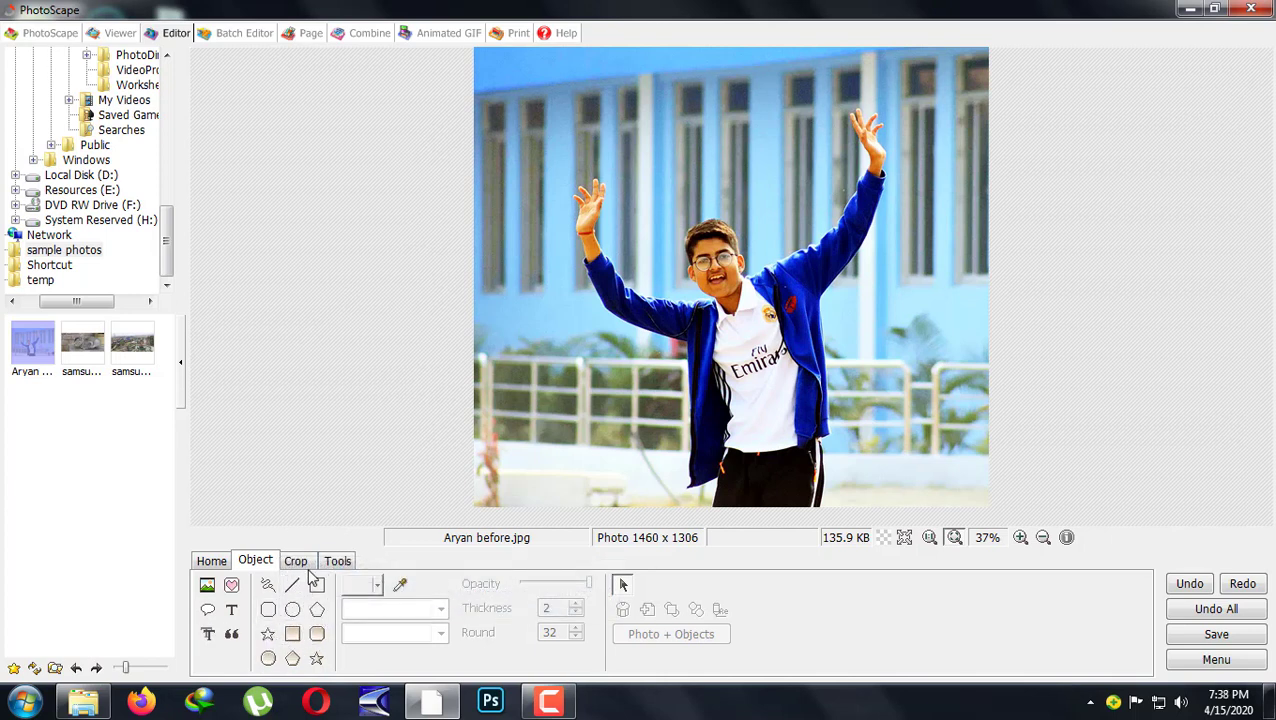
click(338, 561)
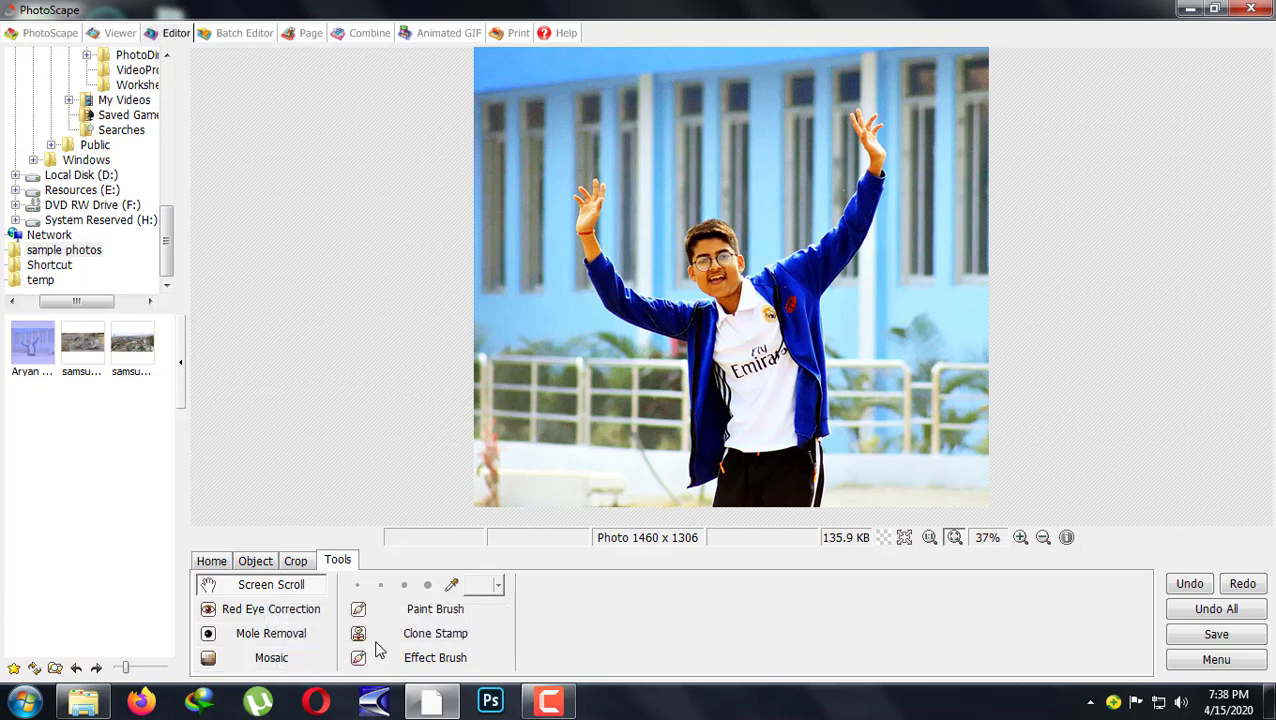
- Save the enhanced photo under its existing file name in the sample photos folder
click(212, 561)
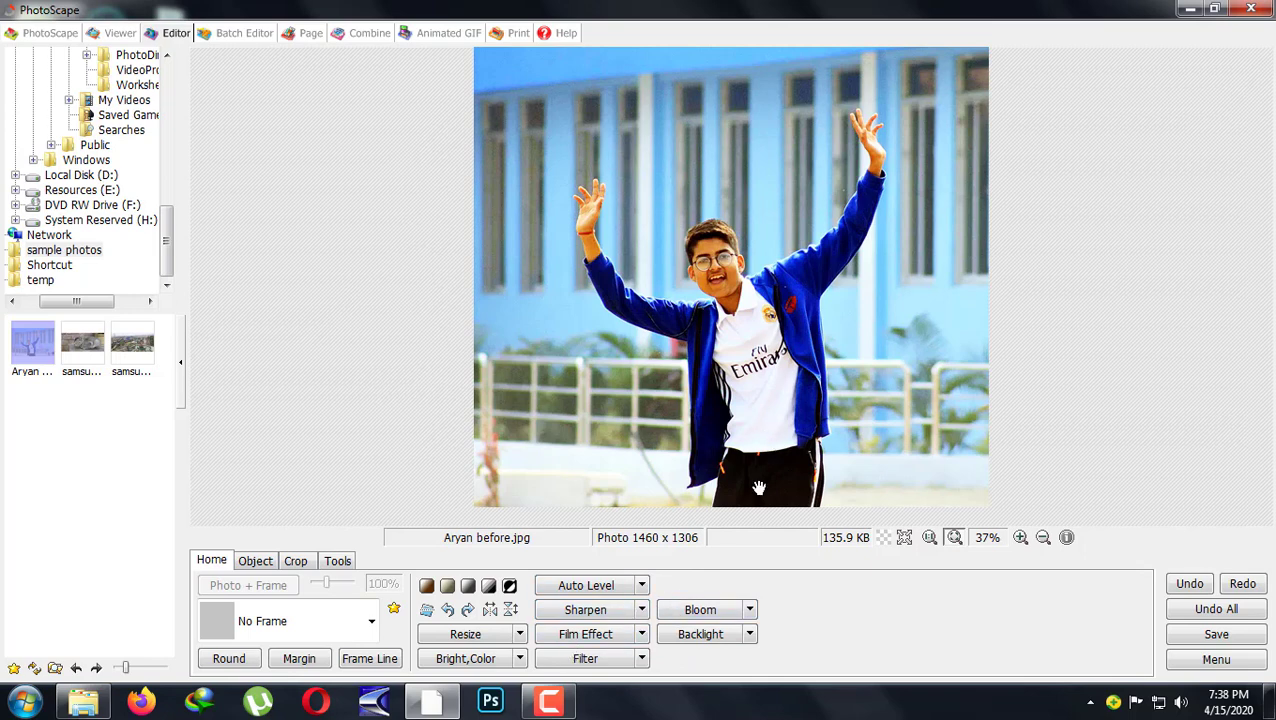
click(1212, 633)
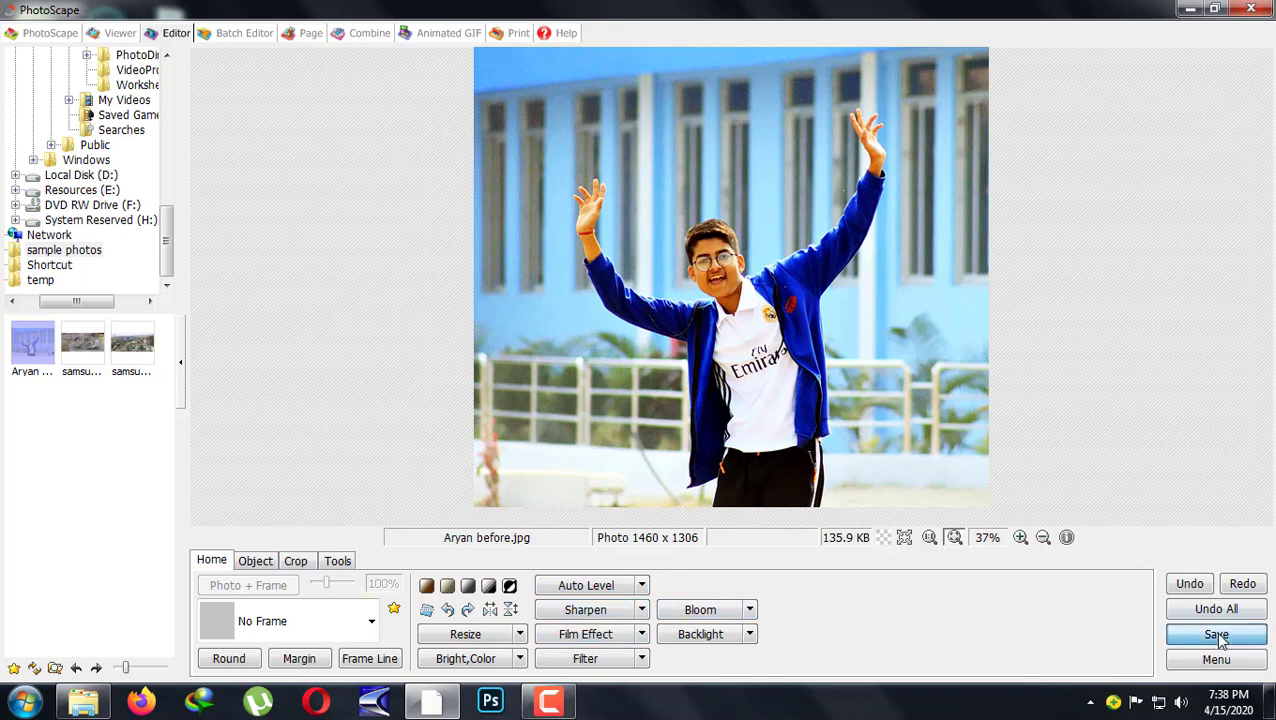
click(435, 170)
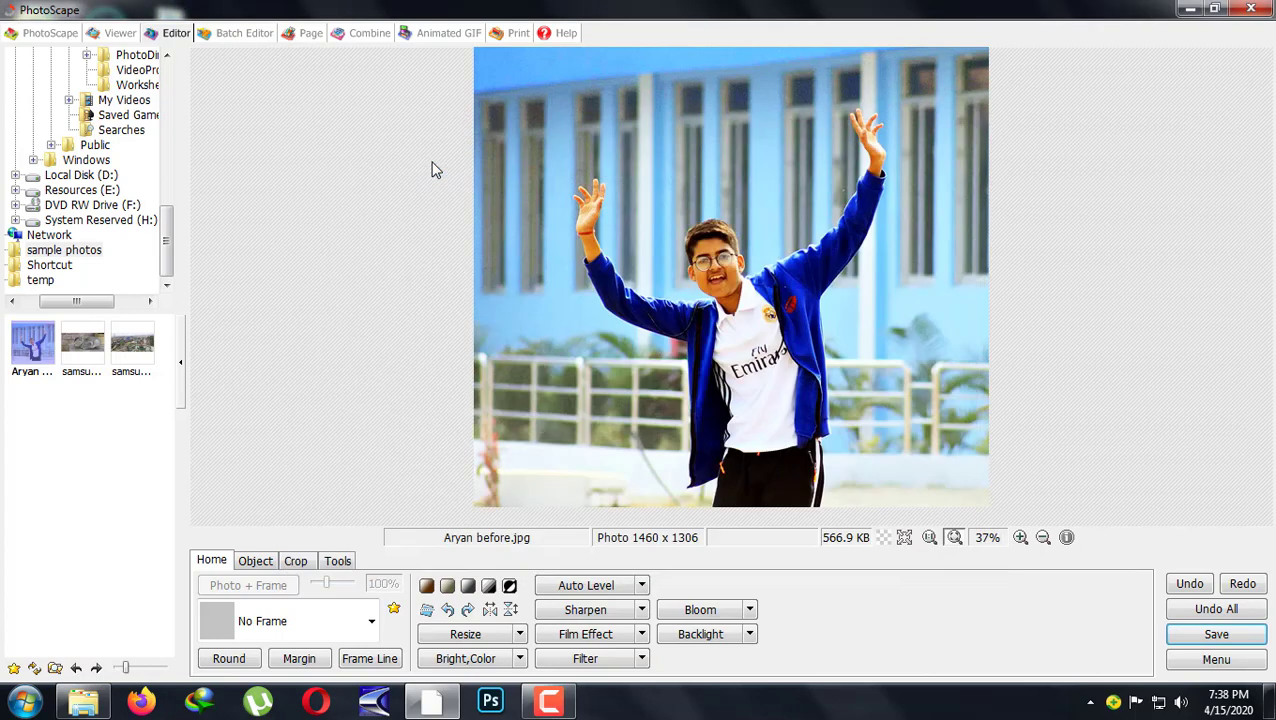
- Save a JPEG copy of the enhanced photo to the Desktop, replacing "before" in its file name with 1
click(1222, 640)
click(392, 347)
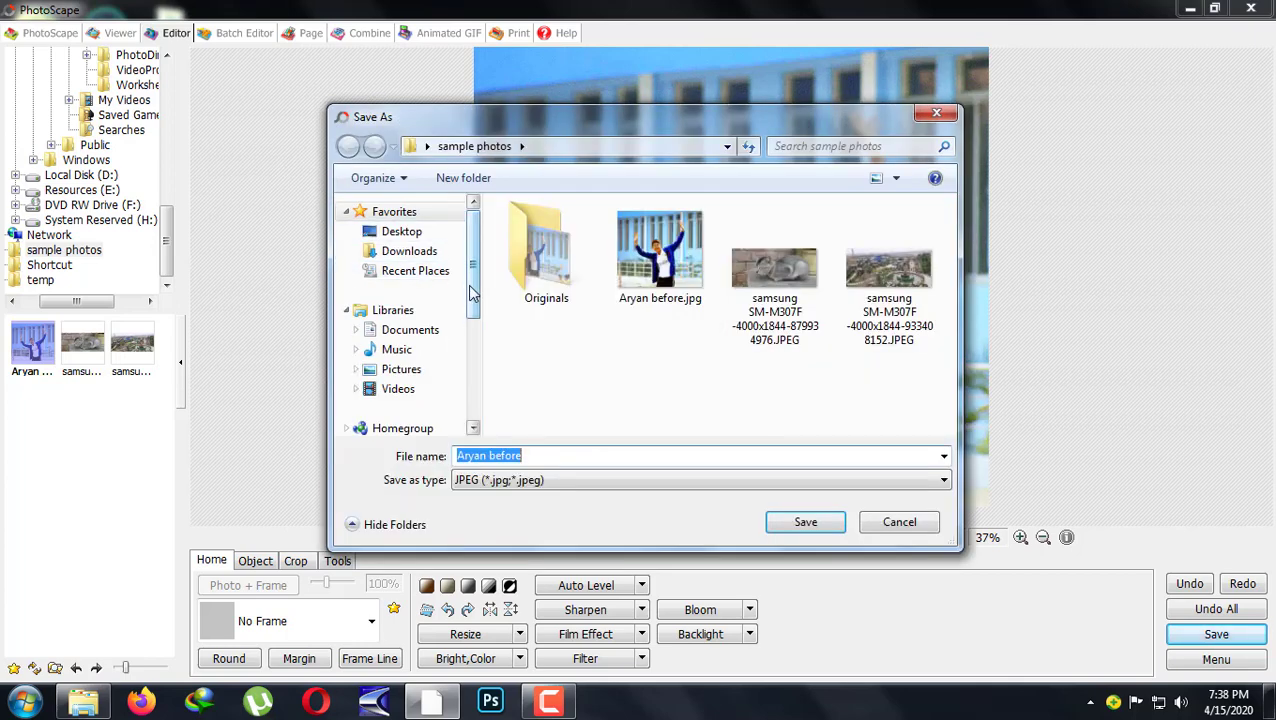
click(415, 232)
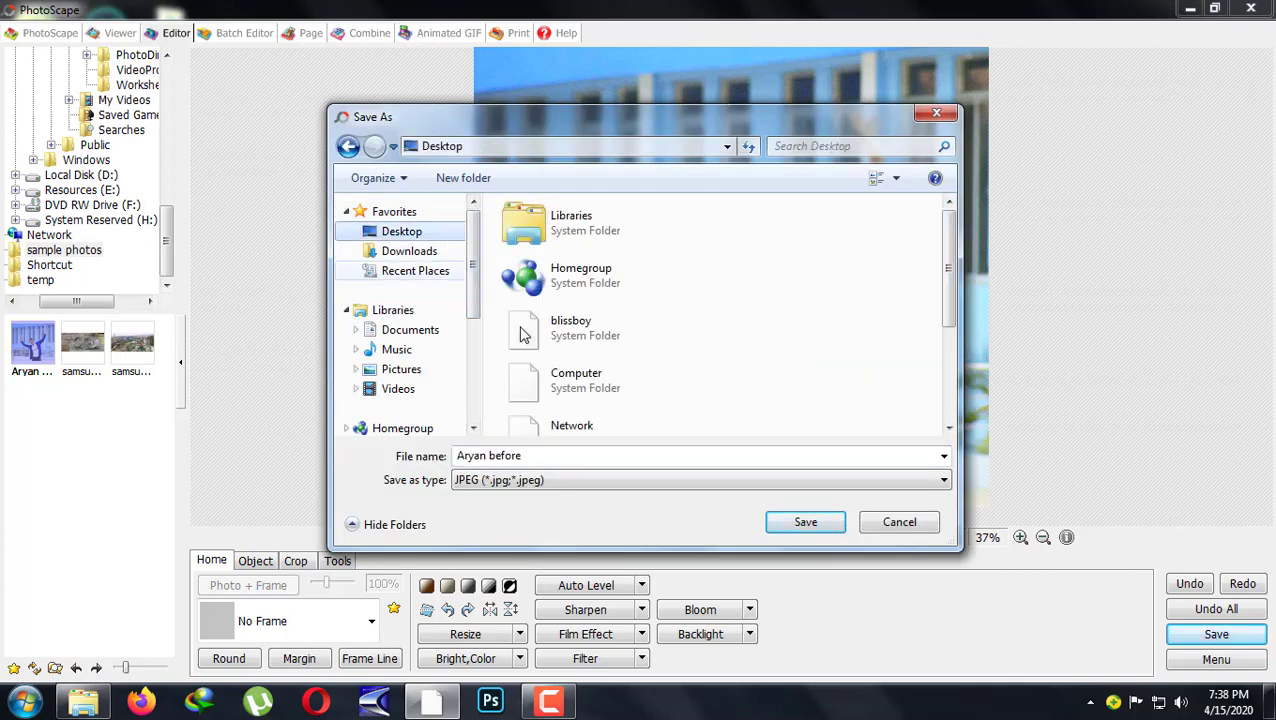
click(504, 456)
click(538, 456)
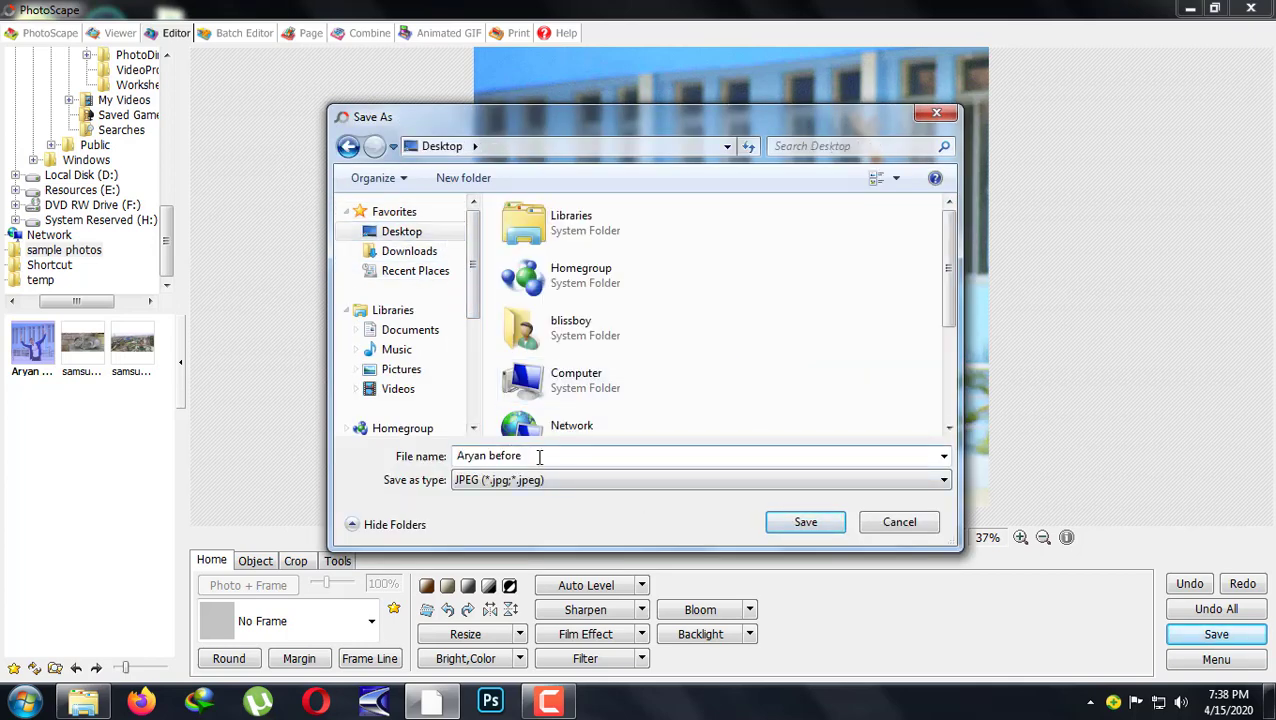
double_click(526, 456)
text(1)
click(787, 528)
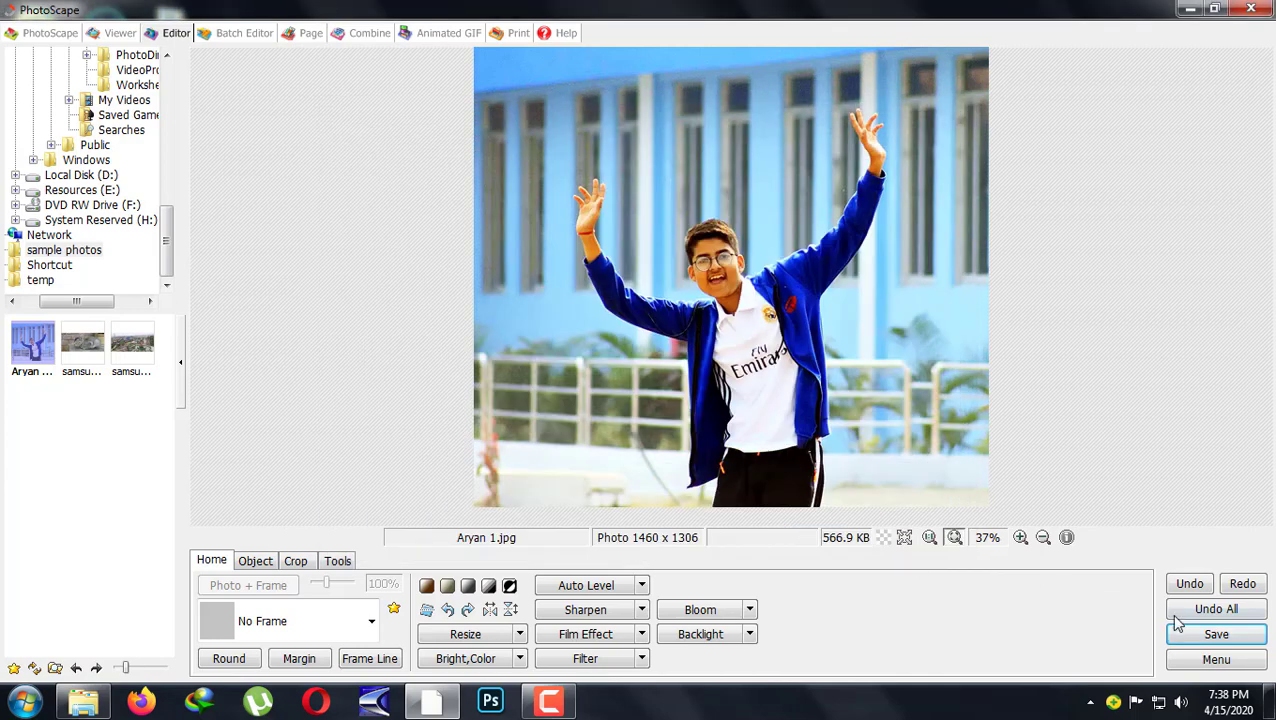
- Revert the photo to its cropped but unenhanced version and save it as a JPEG on the Desktop, removing the 1 from its file name
click(1218, 612)
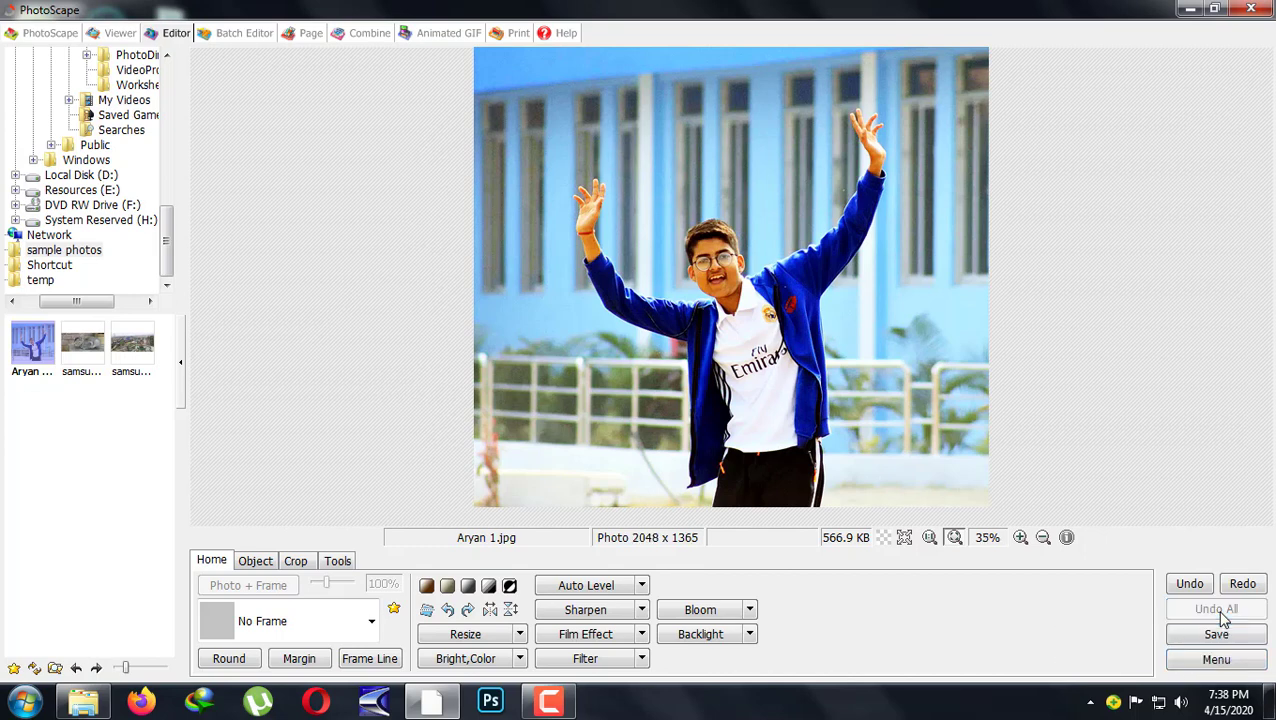
click(1243, 585)
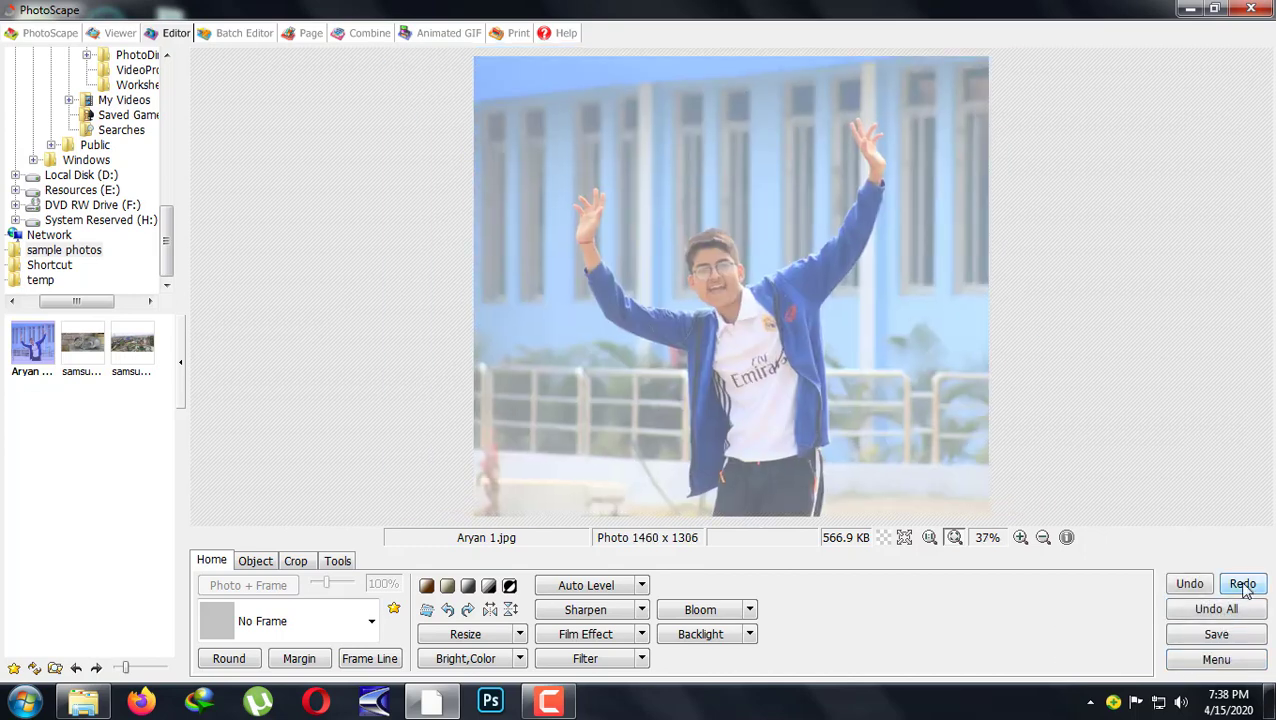
click(1230, 638)
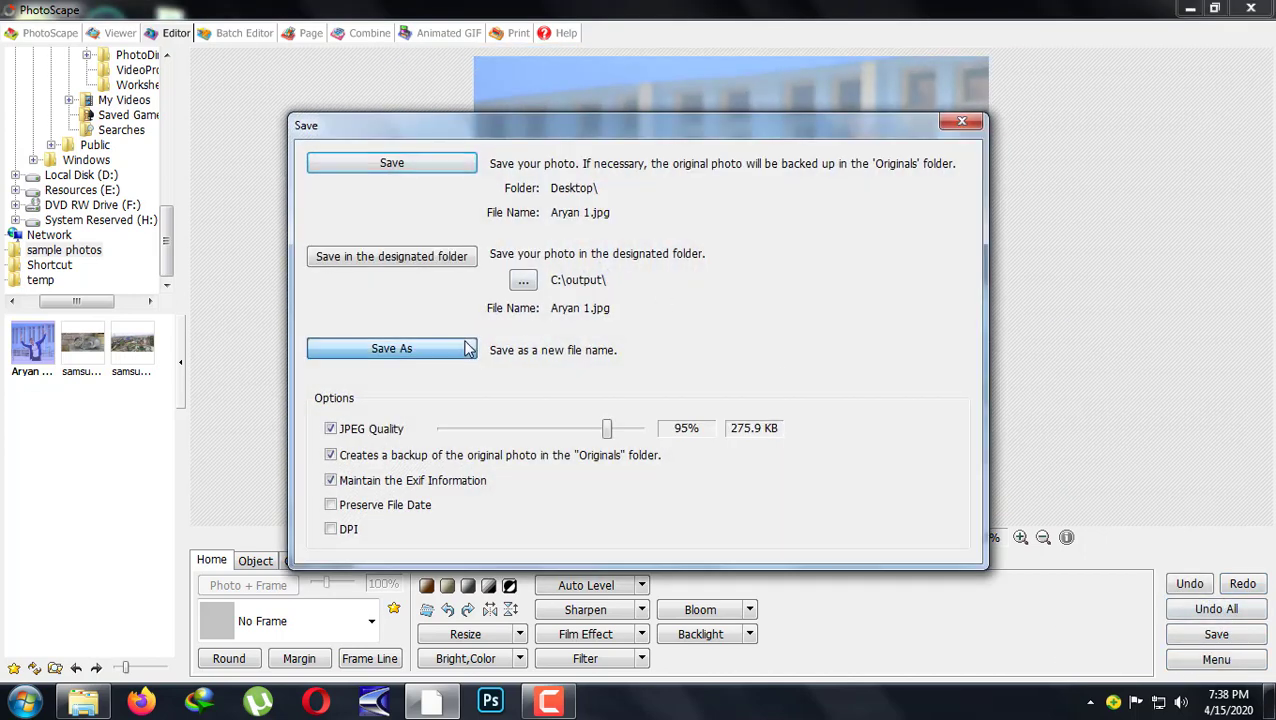
click(470, 338)
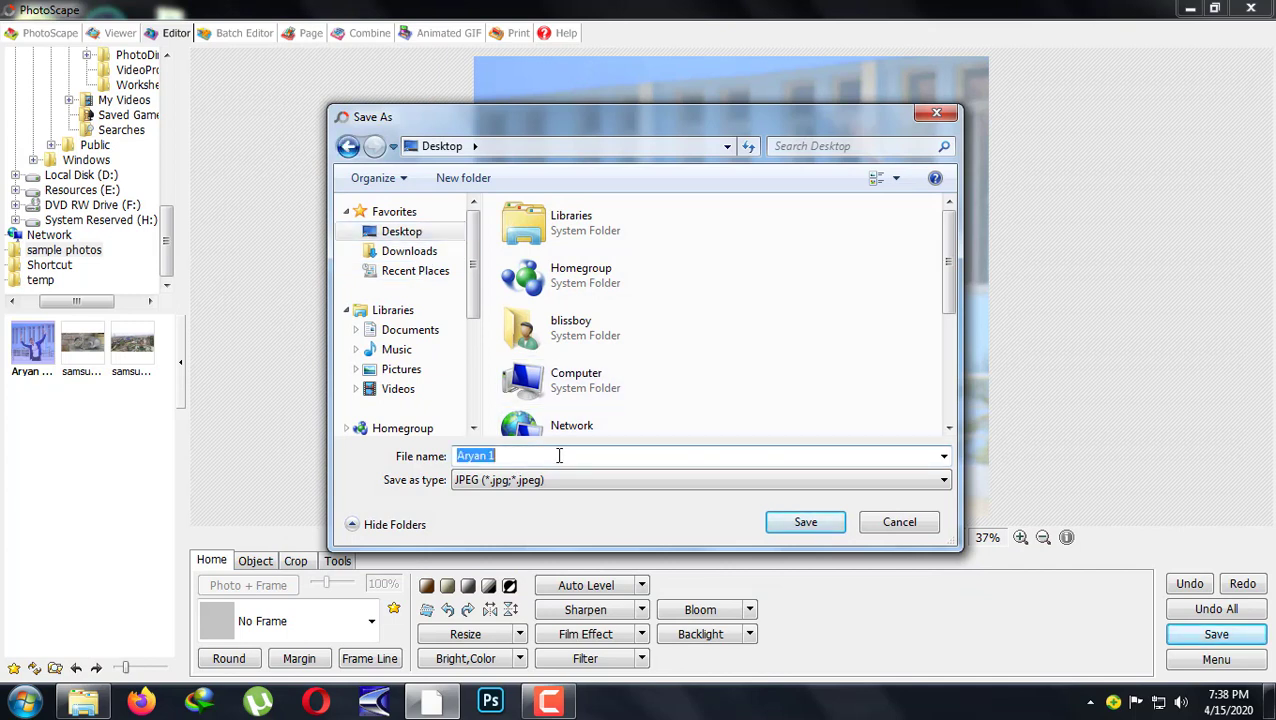
click(523, 455)
key(BackSpace)
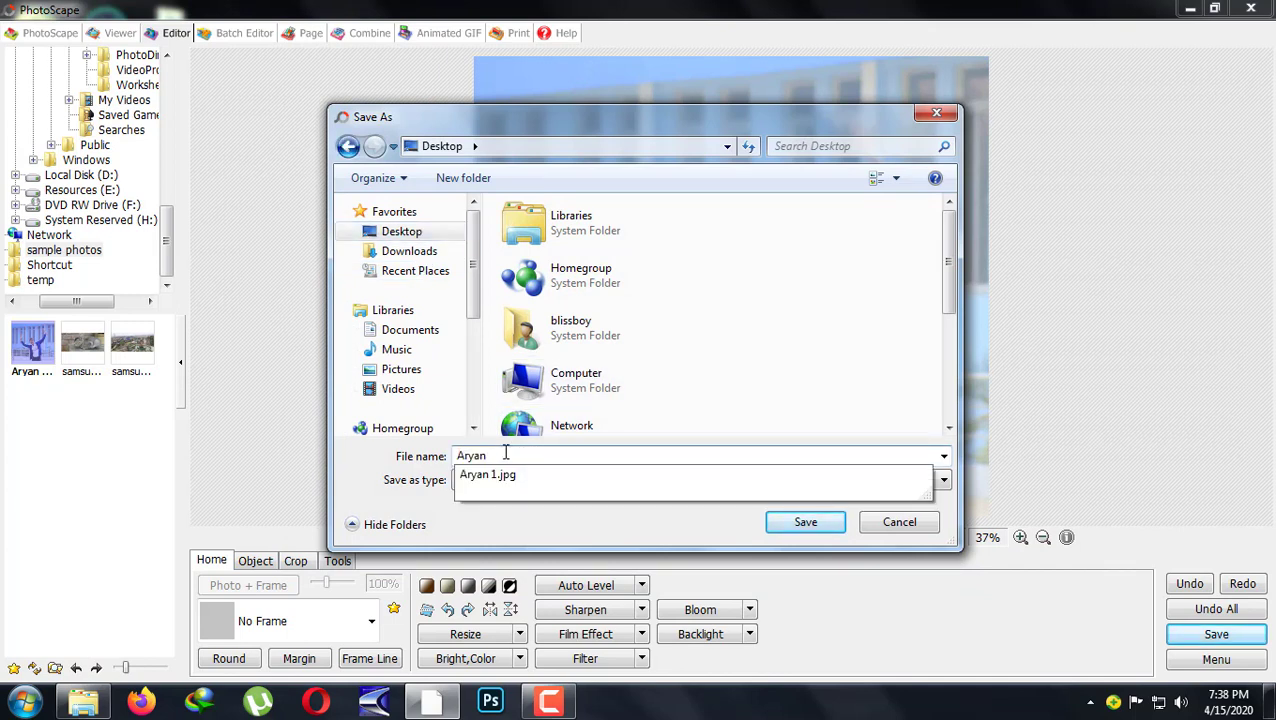
click(815, 528)
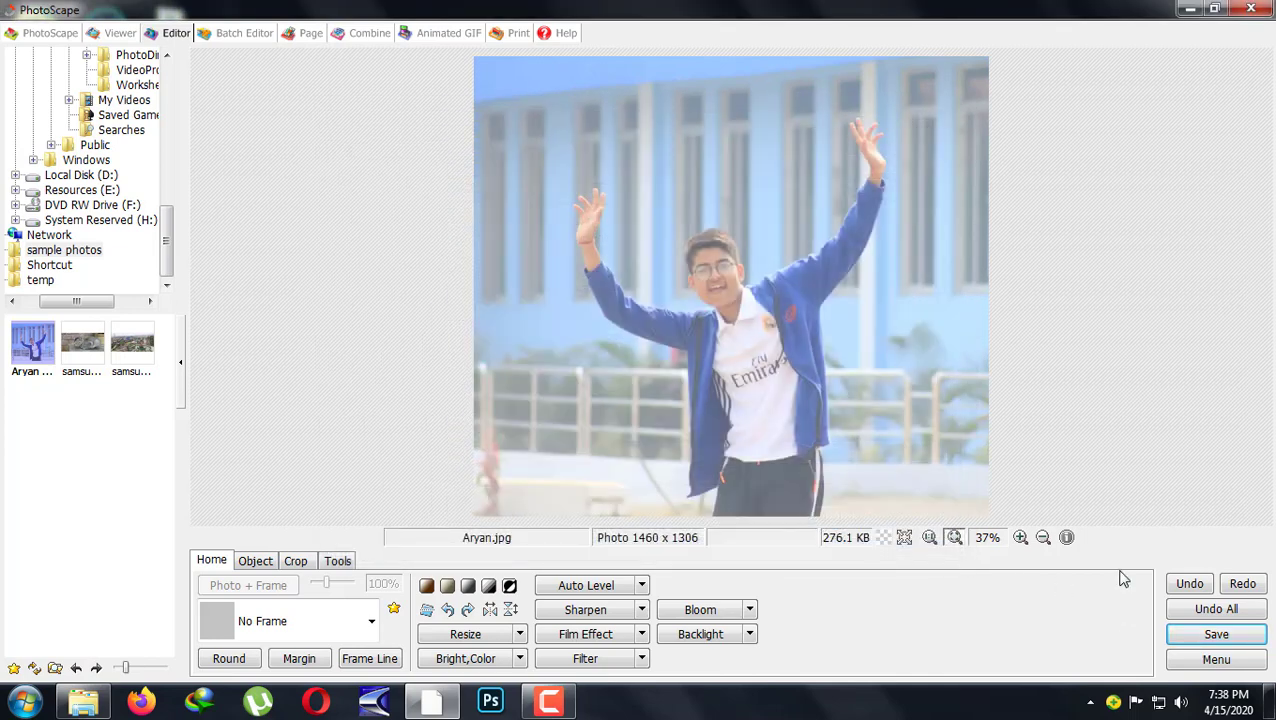
- Close PhotoScape and compare the unenhanced and enhanced photos saved on the Desktop by switching between them in Windows Photo Viewer
click(1248, 10)
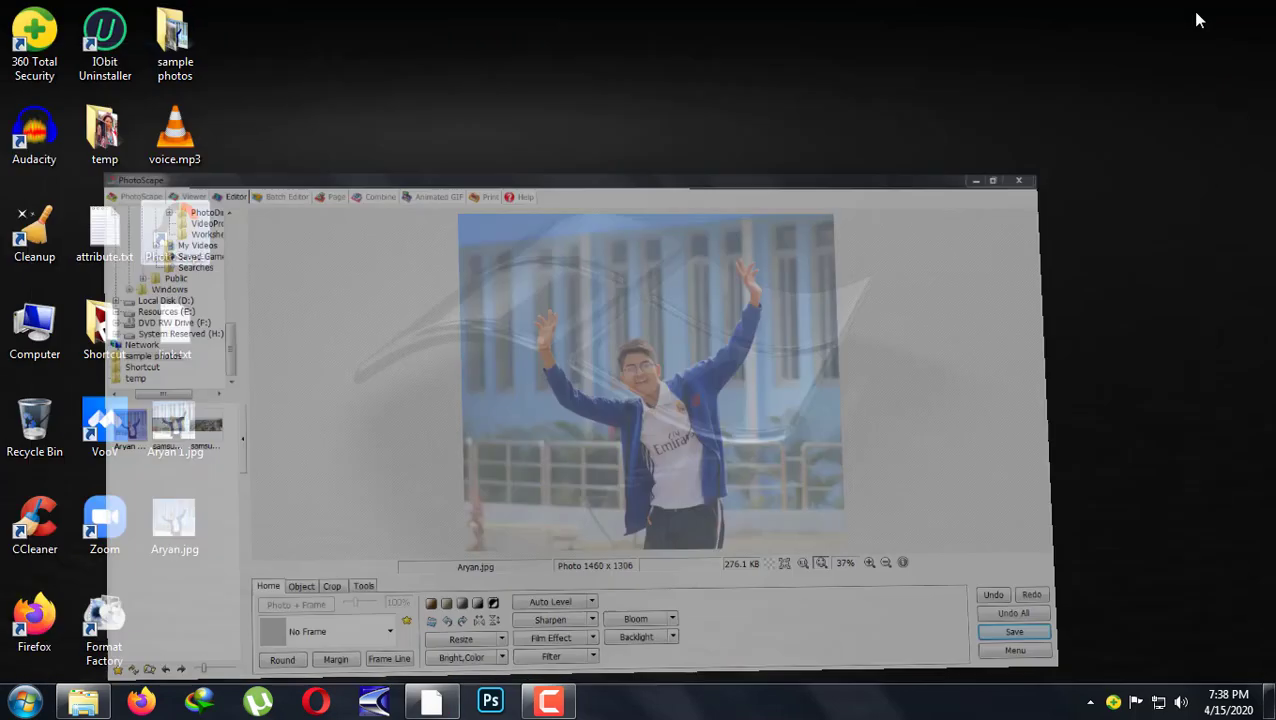
double_click(174, 520)
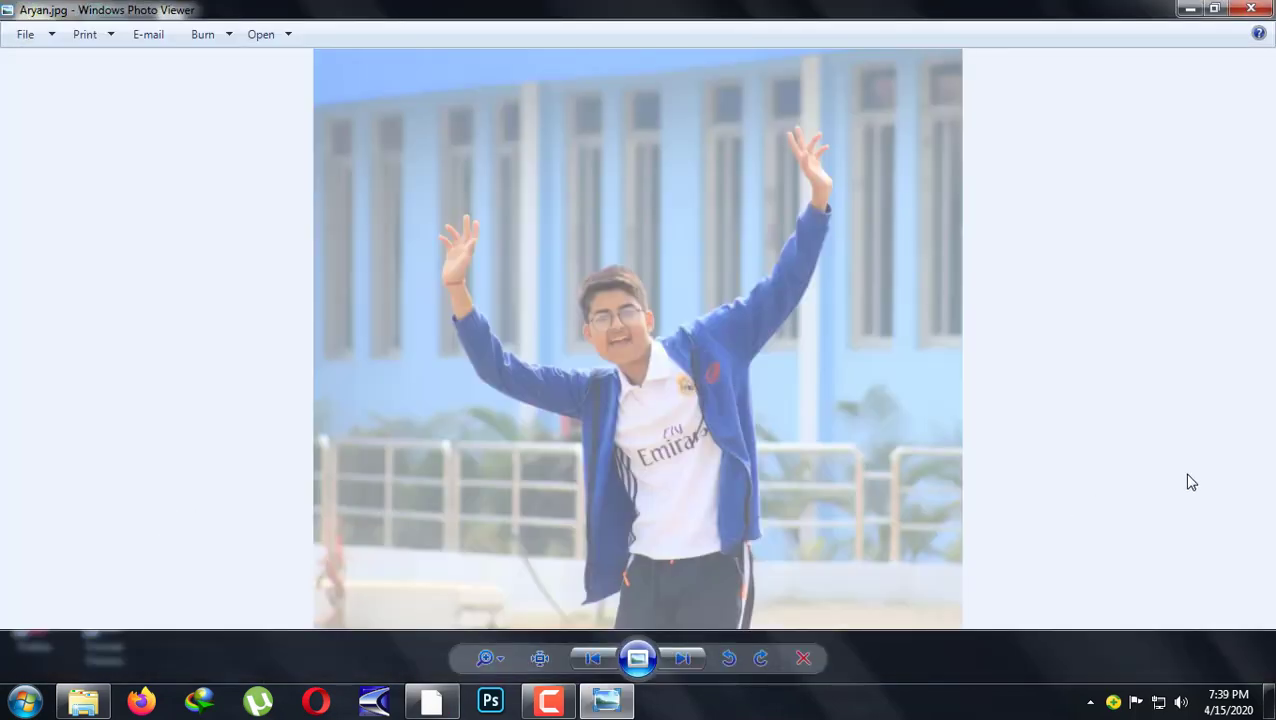
key(Right)
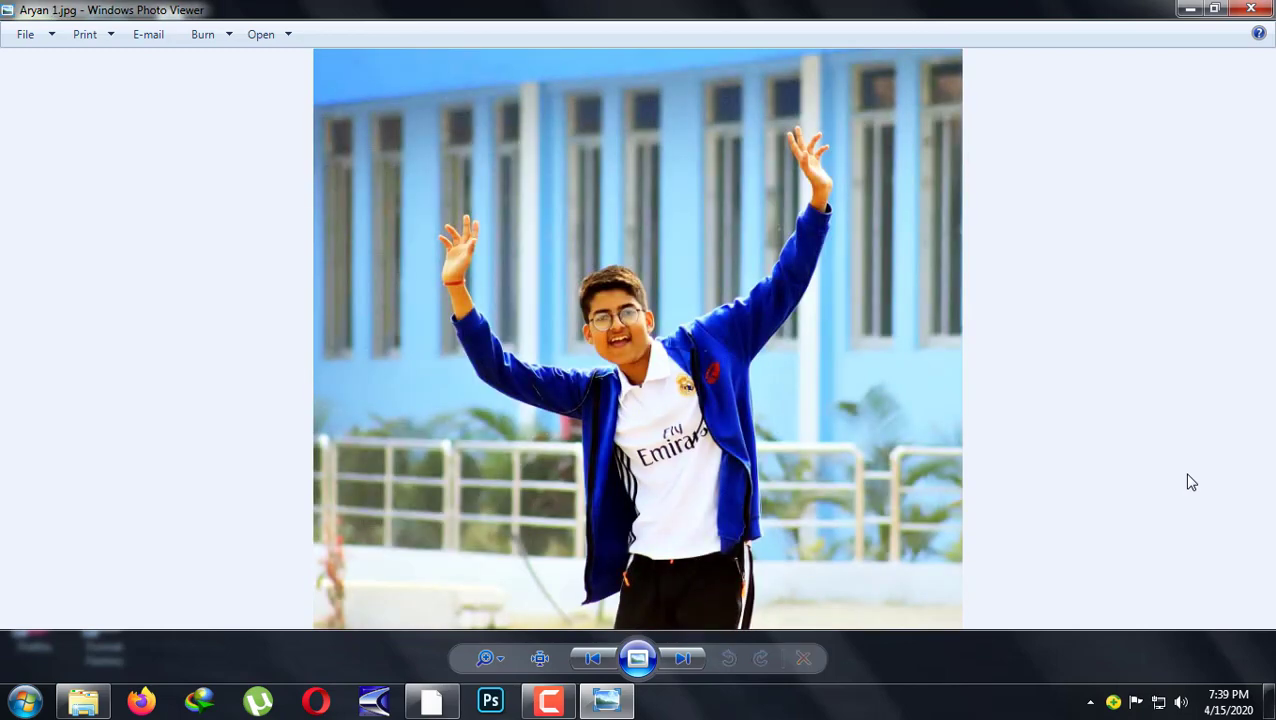
key(Left)
key(Right)
key(Left)
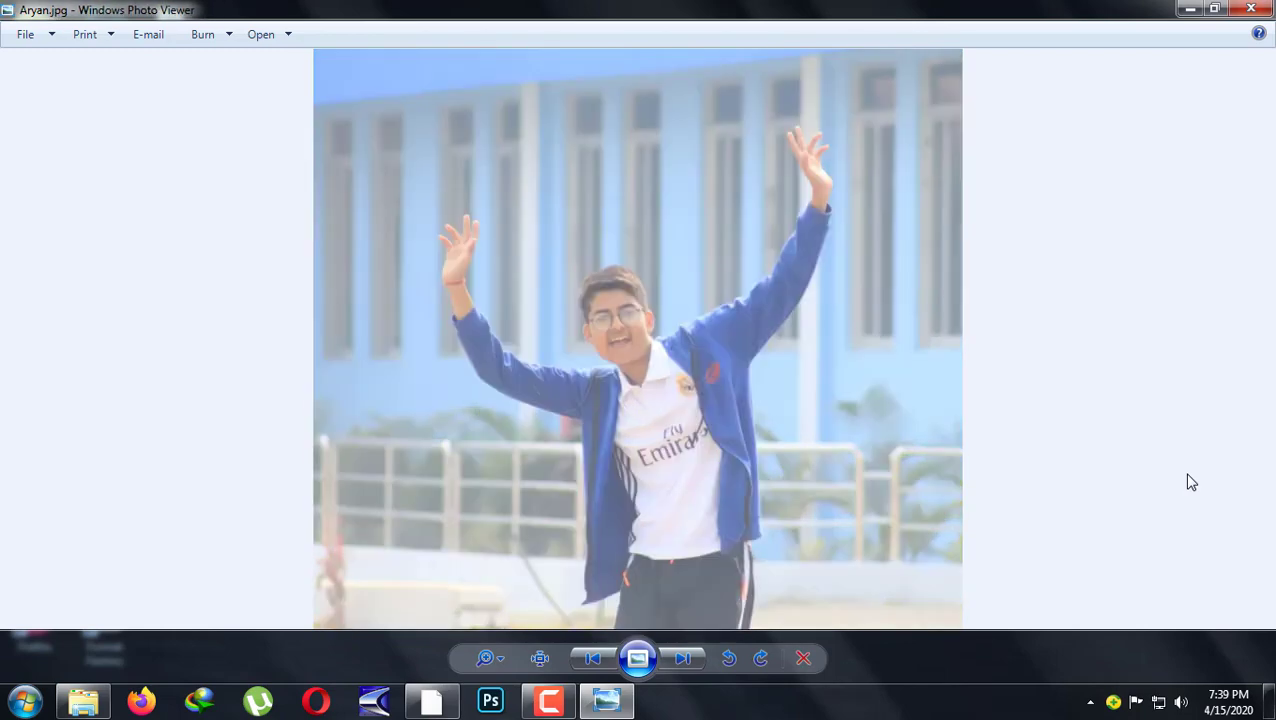
key(Right)
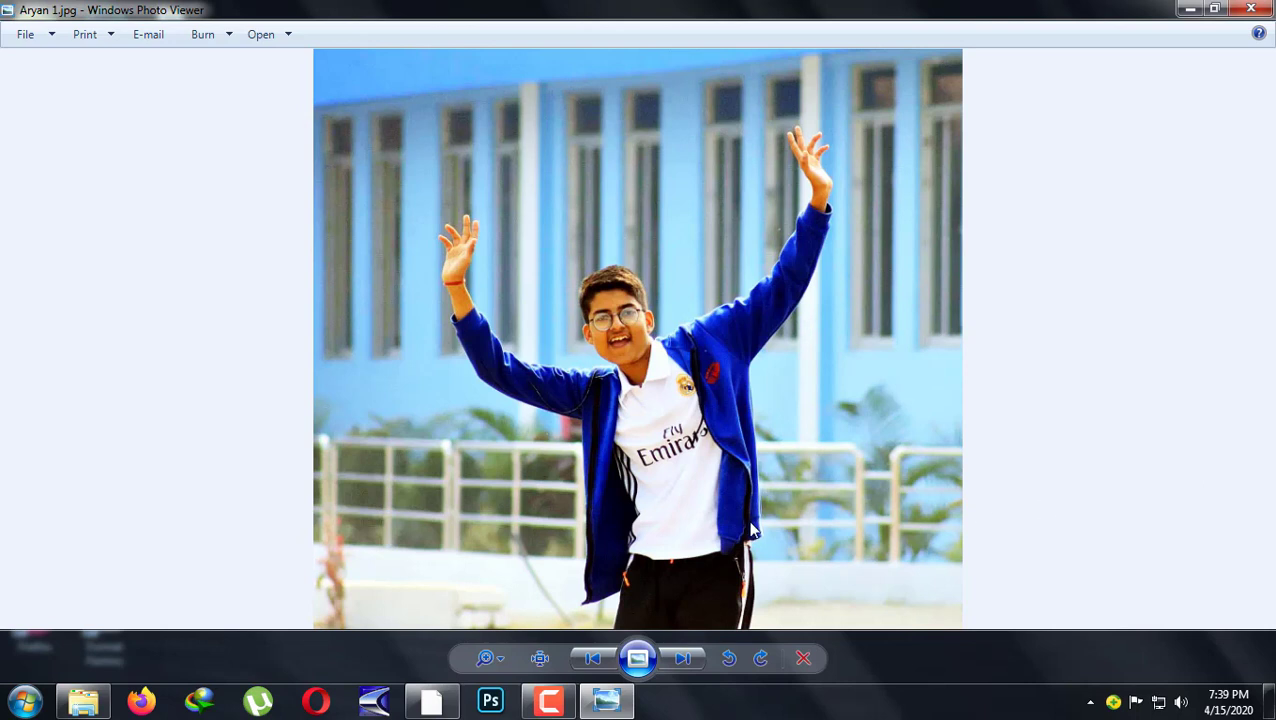
click(1264, 9)
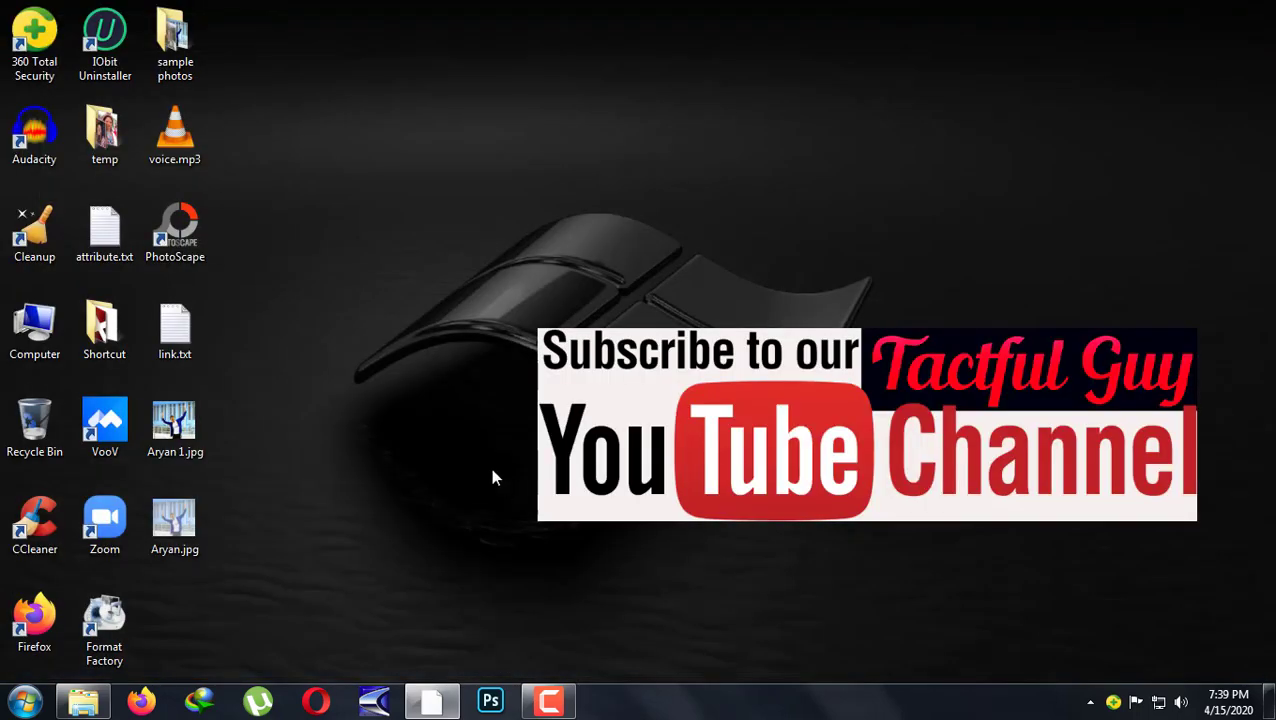